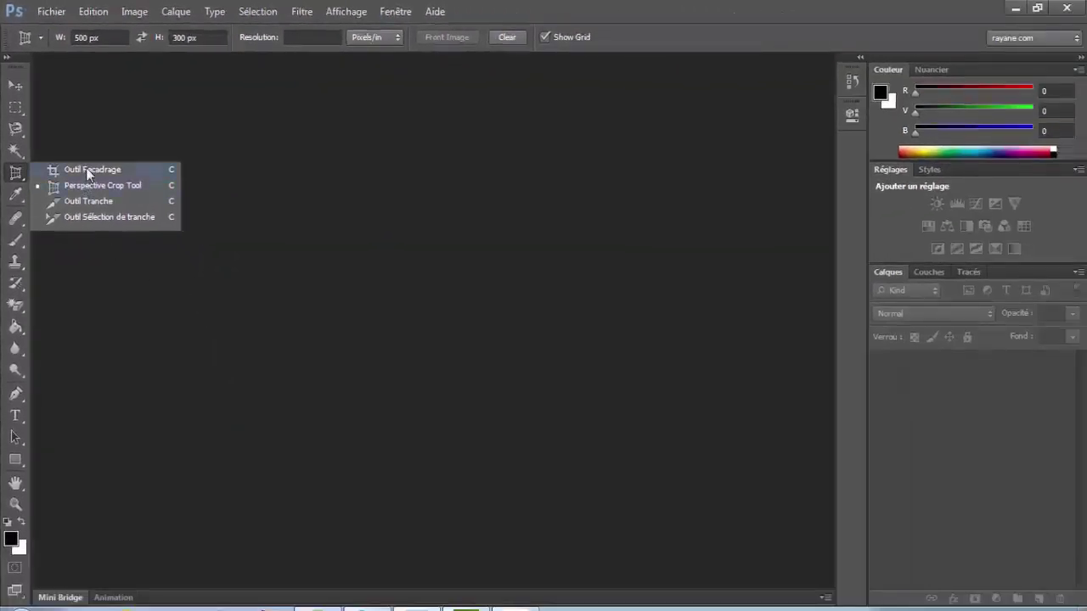
Activate the Crop tool and open the photo 20140608_161320 from the eclairage folder
left_click(85, 172)
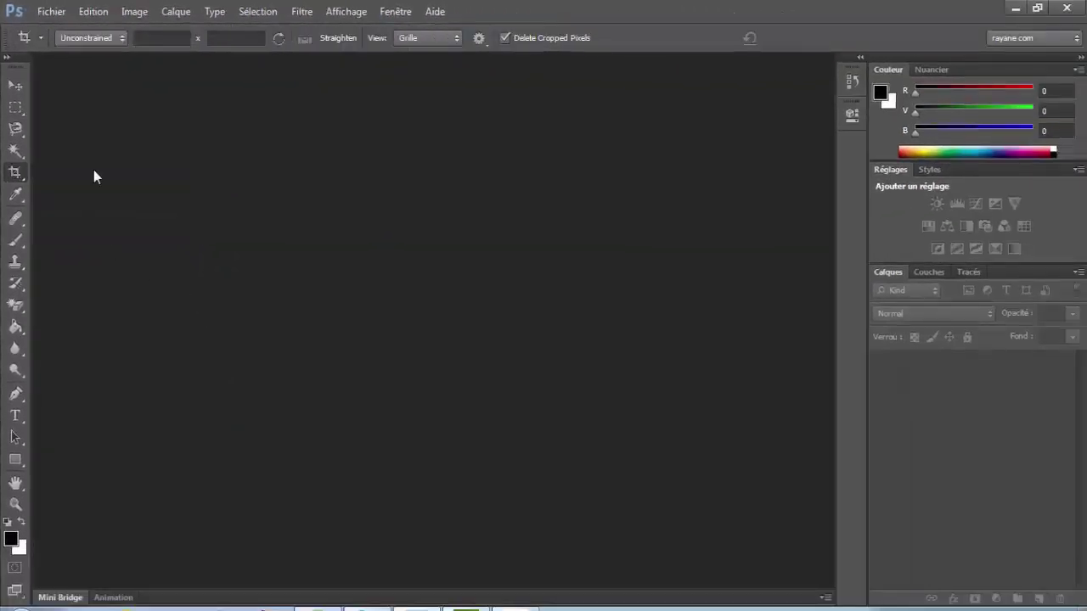
left_click(57, 12)
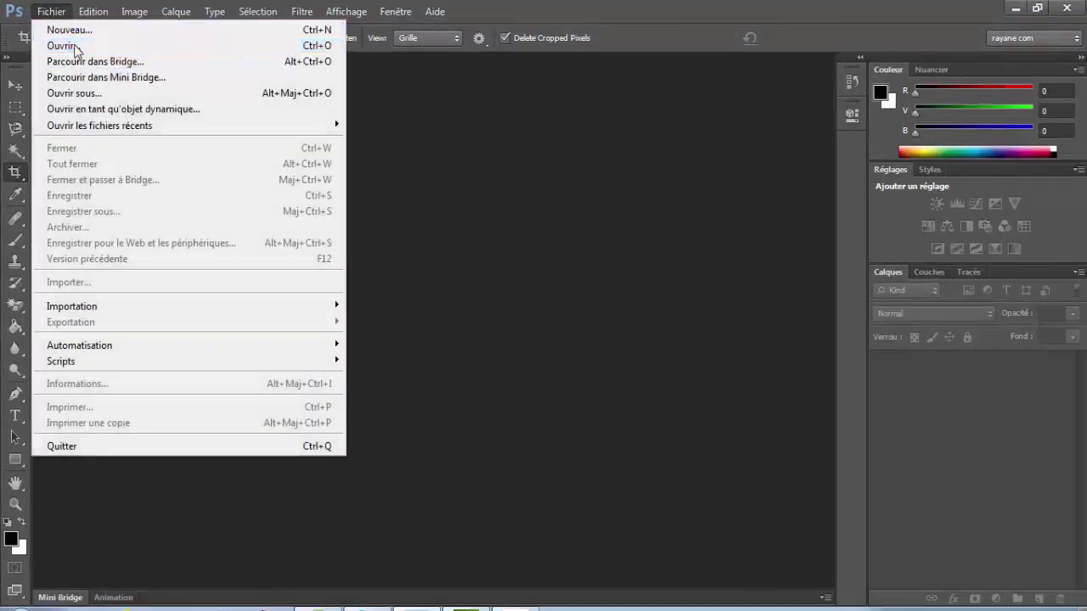
left_click(75, 48)
left_click(767, 180)
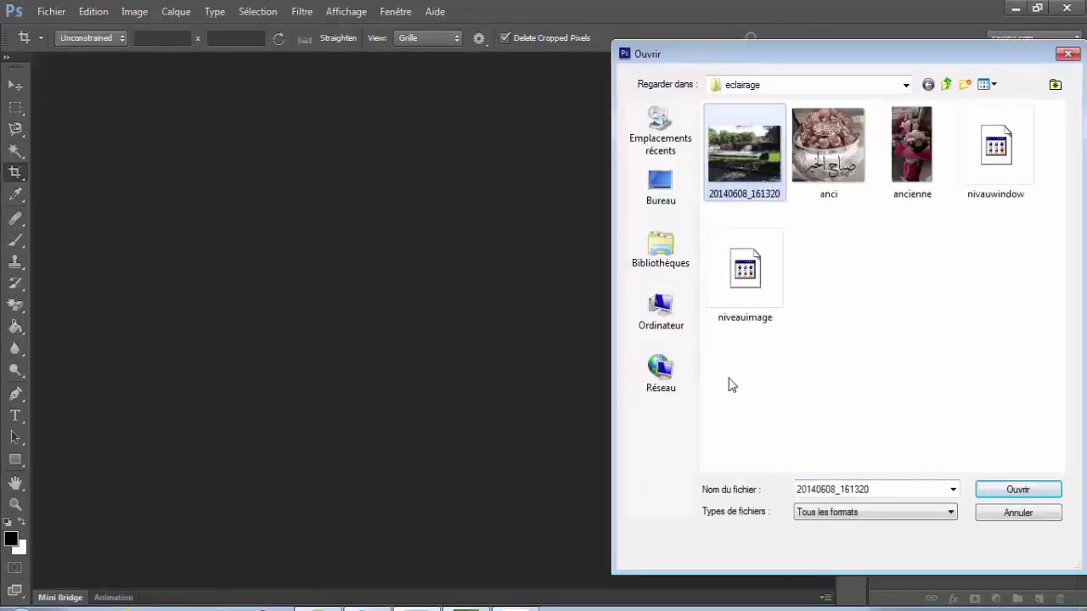
left_click(1050, 496)
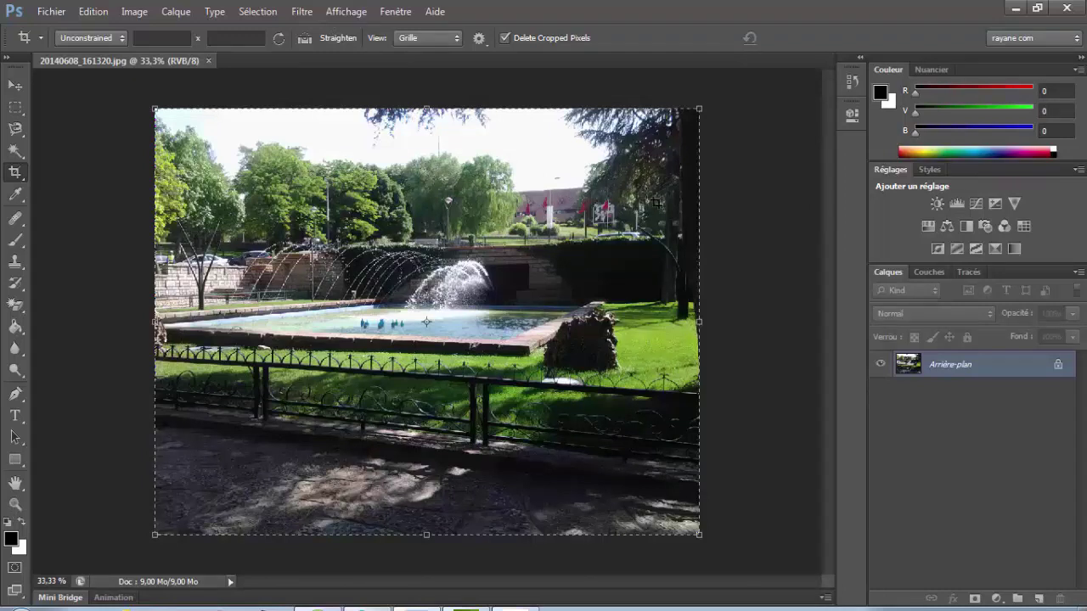
Crop the photo to the area around the fountain, pool and fence
left_click_drag(671, 176, 197, 466)
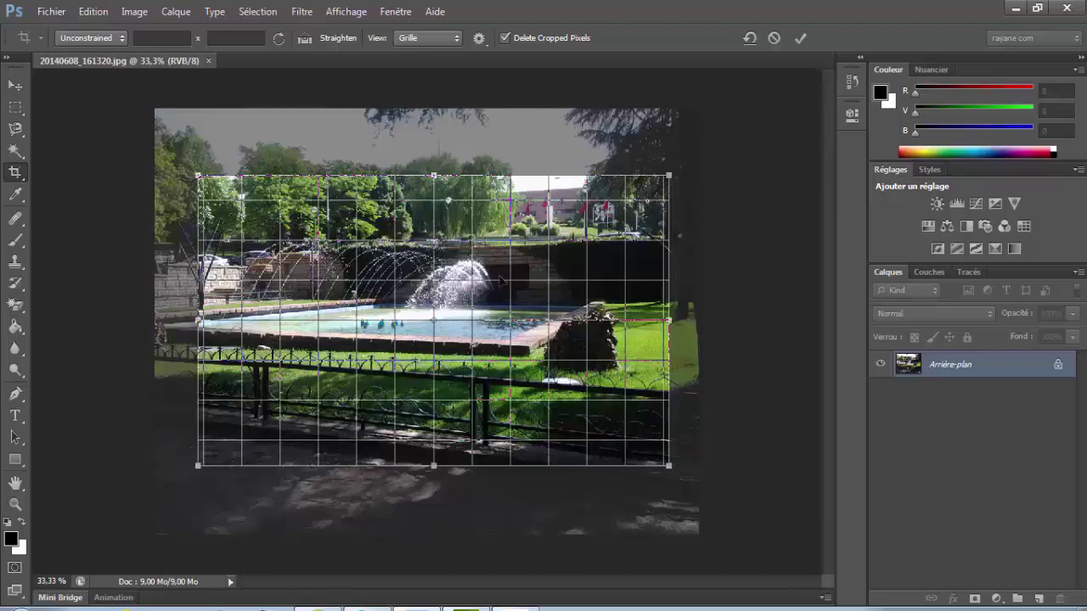
left_click(798, 40)
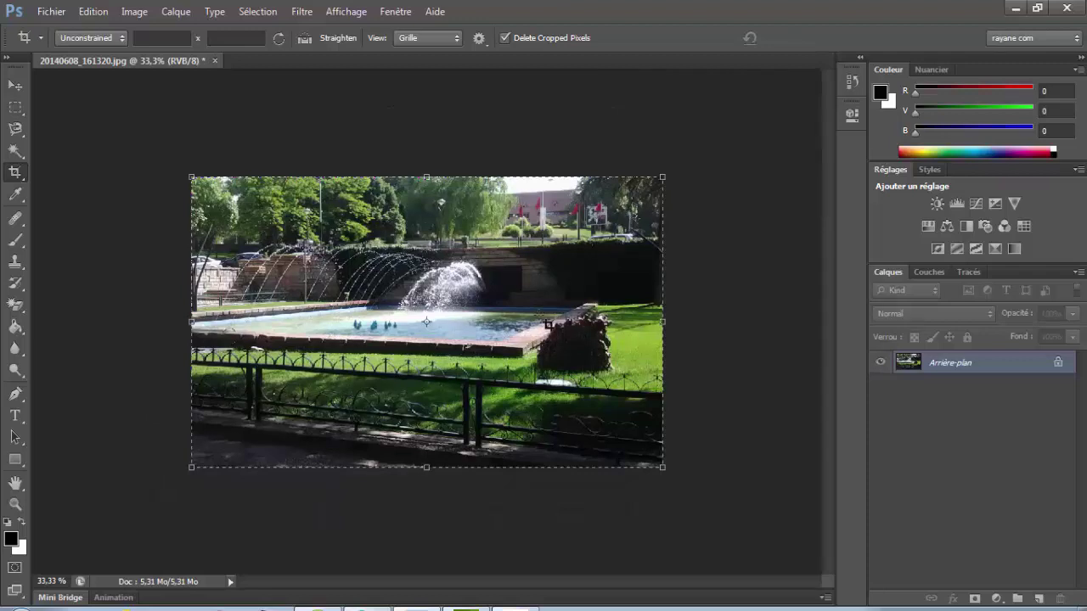
Discard the crop by reverting the photo to its opened state in the history
left_click_drag(16, 171, 93, 170)
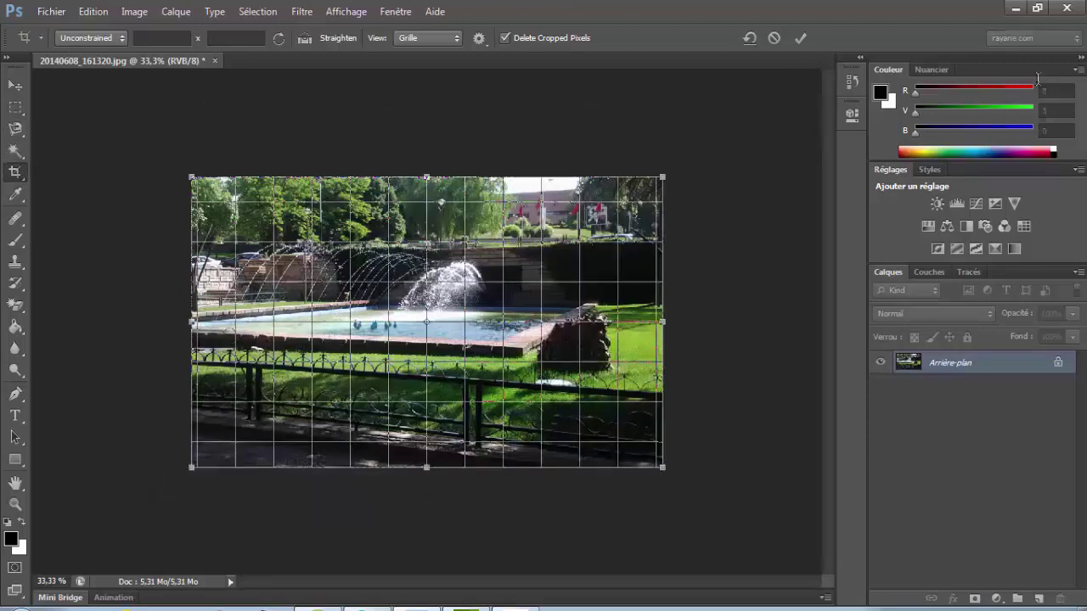
left_click(852, 80)
left_click(696, 114)
left_click(518, 221)
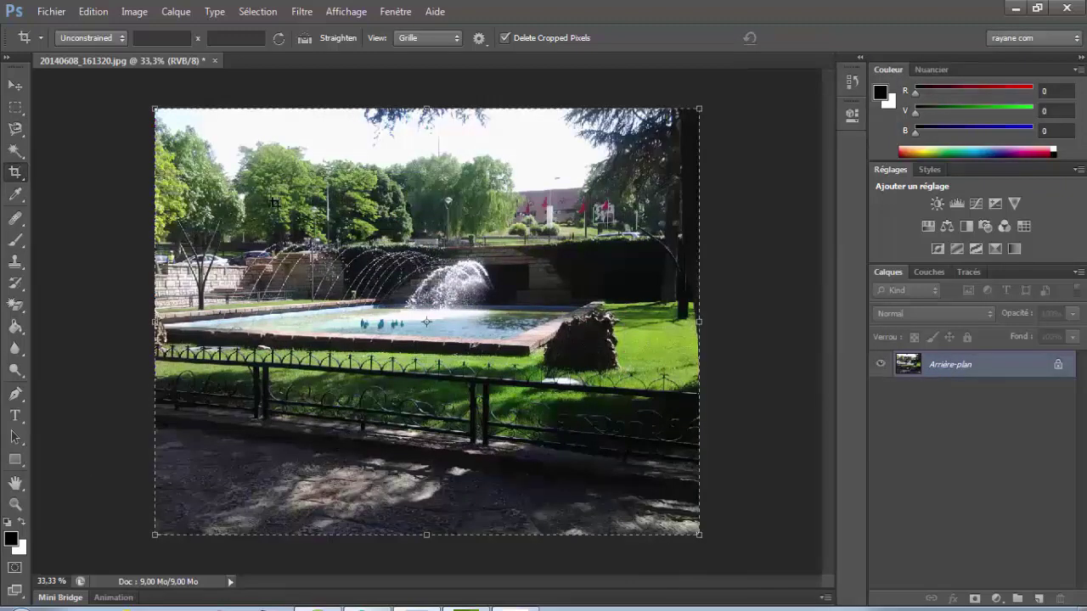
Swap a crop frame around the fountain to portrait orientation, tilt it clockwise and apply the crop
left_click_drag(272, 213, 637, 478)
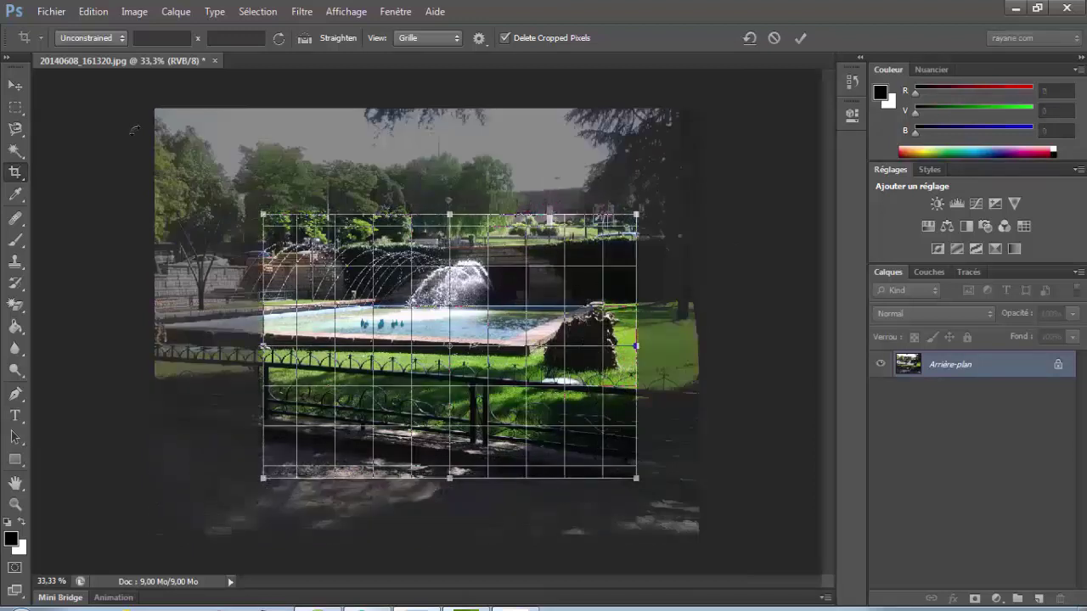
left_click(279, 39)
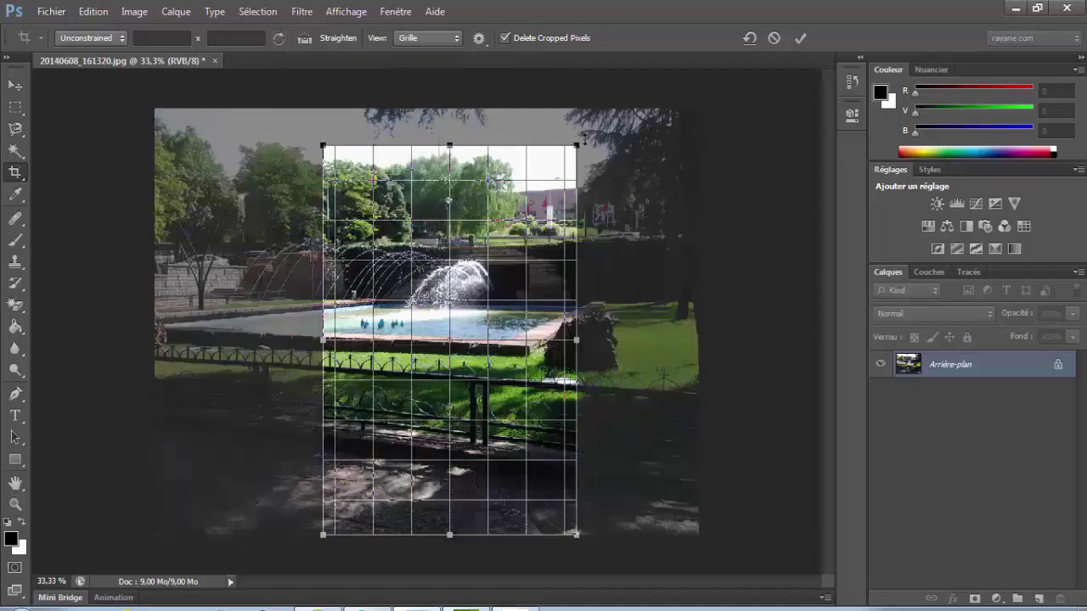
left_click_drag(589, 136, 619, 282)
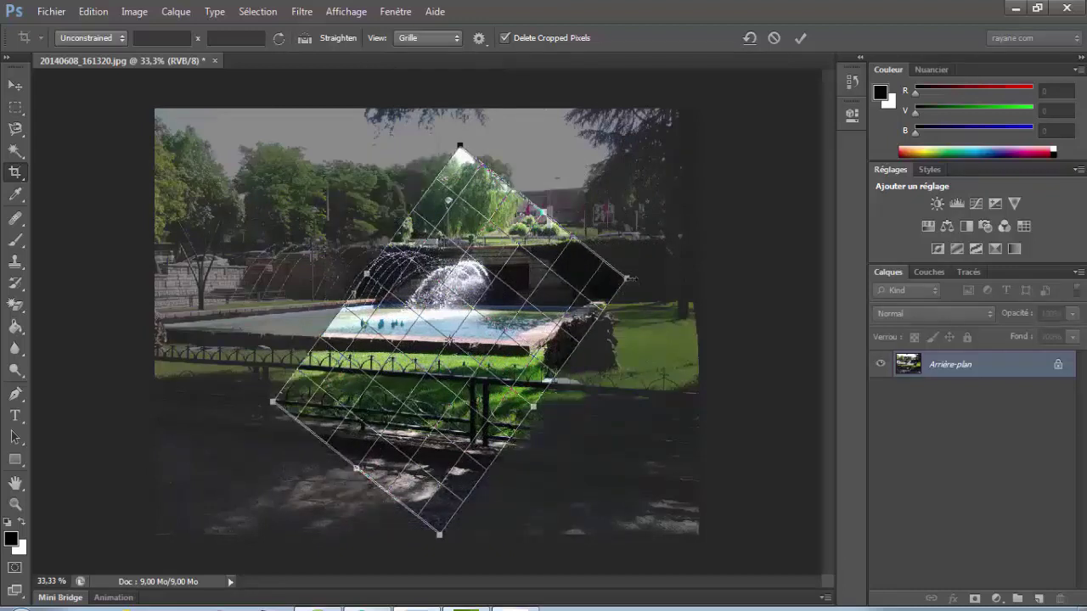
left_click(798, 38)
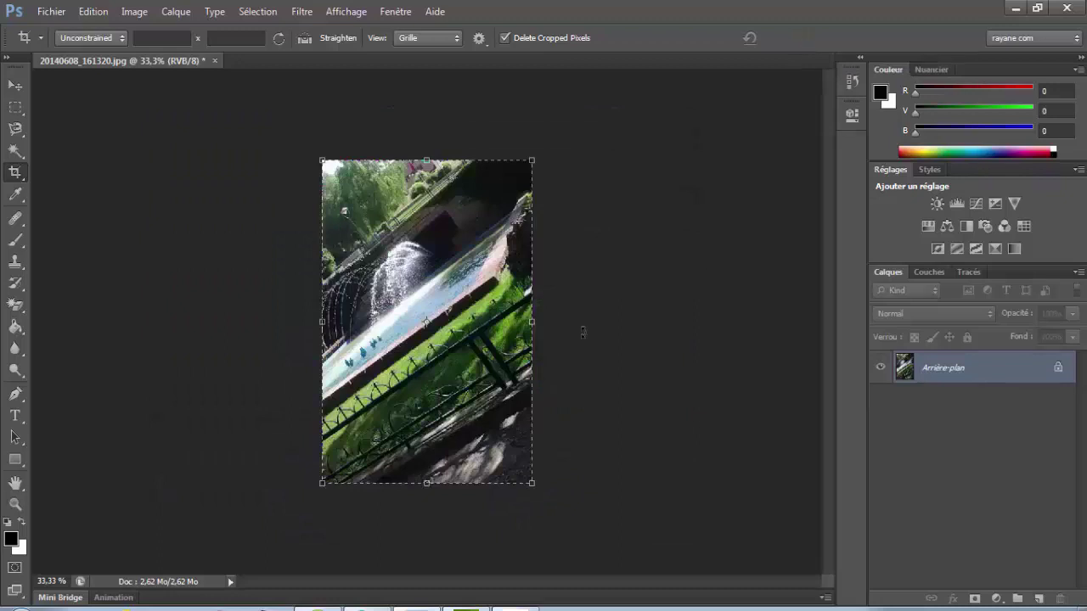
scroll(467, 293, "up", 3)
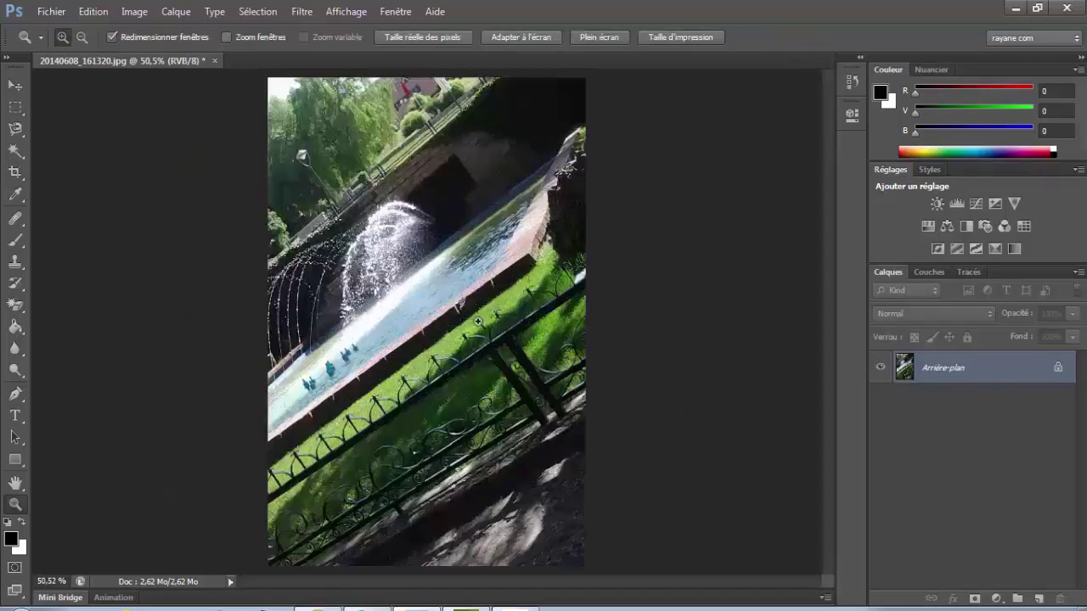
Compare the original and tilted-crop history states, ending on the photo's opened state
left_click(850, 78)
left_click(789, 89)
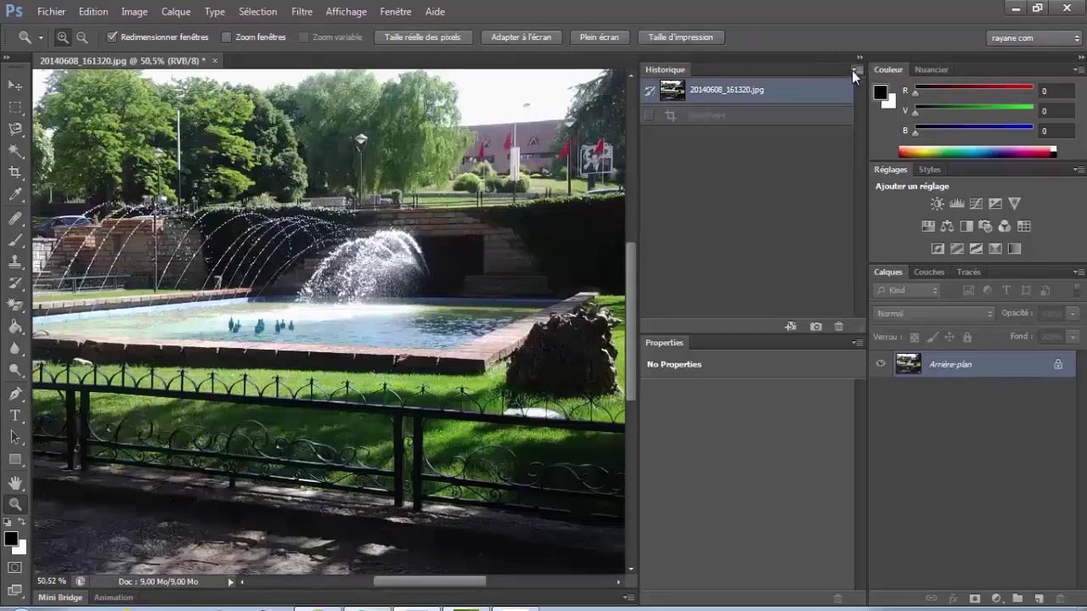
left_click(781, 113)
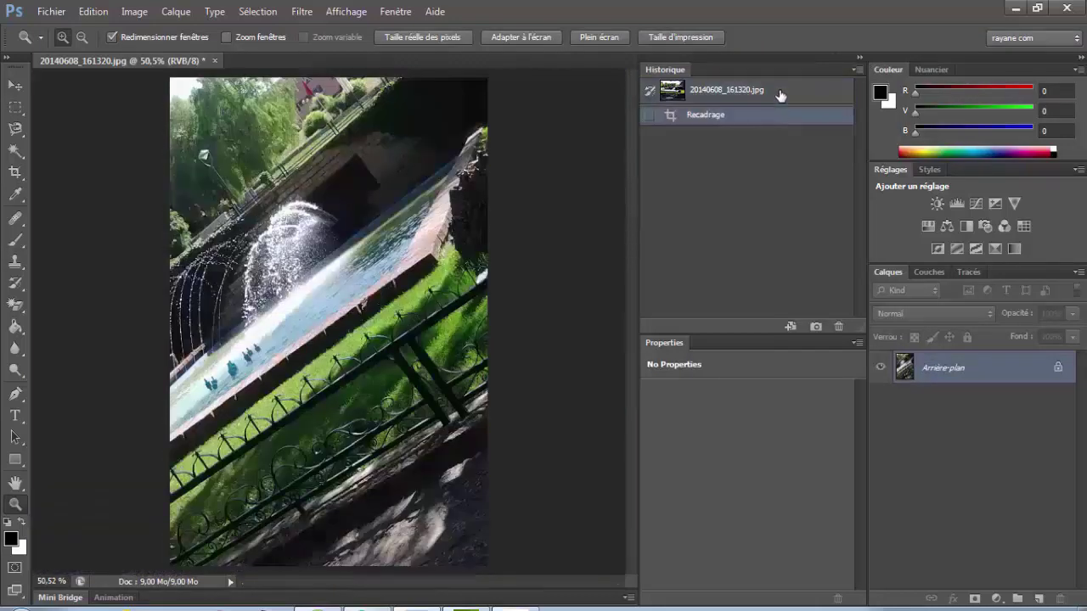
left_click(781, 93)
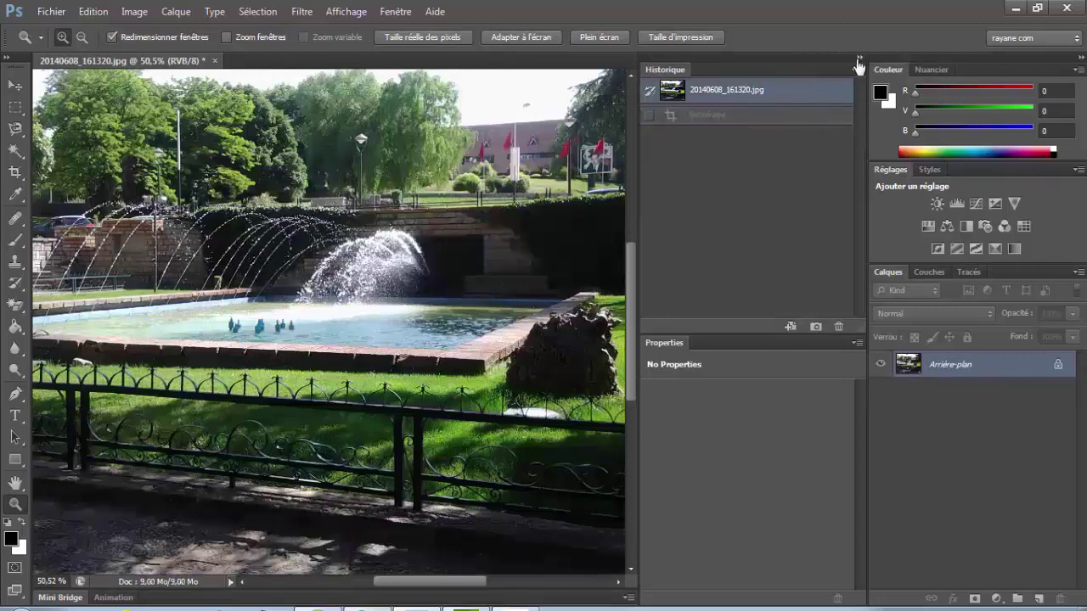
left_click(860, 60)
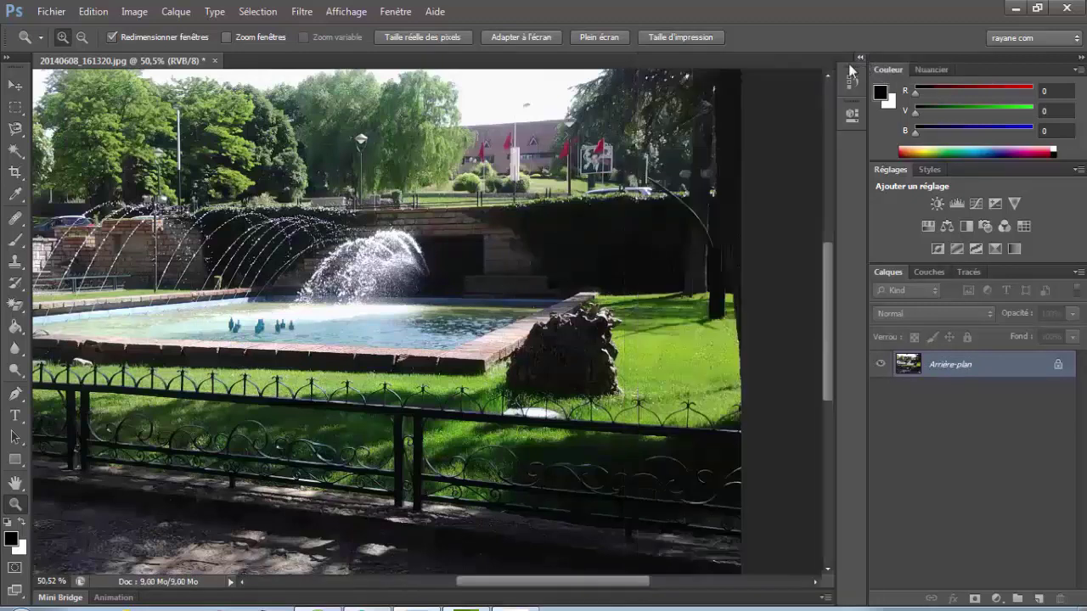
Try two crop frames around the fountain with the Crop tool, cancelling each one
left_click(14, 172)
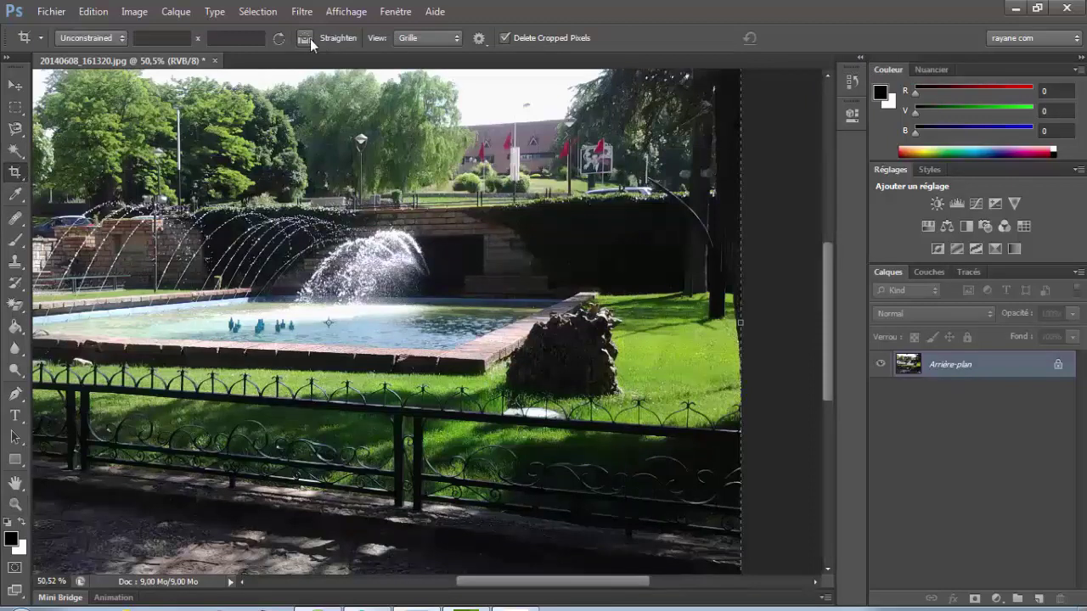
left_click_drag(559, 148, 206, 442)
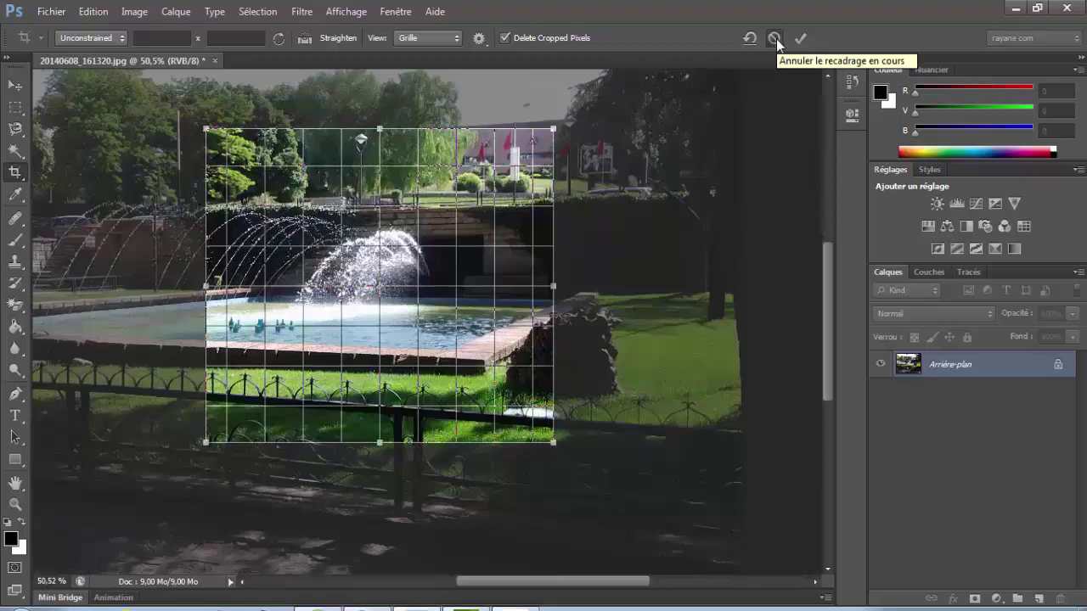
left_click(776, 38)
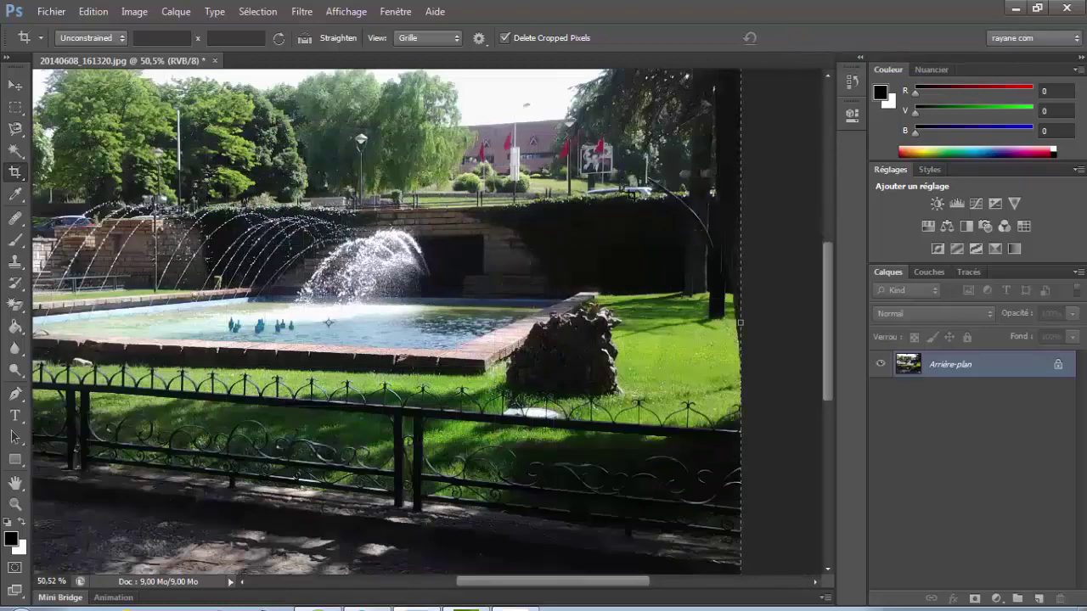
mouse_move(624, 186)
left_mouse_down()
mouse_move(36, 385)
mouse_move(120, 506)
left_mouse_up()
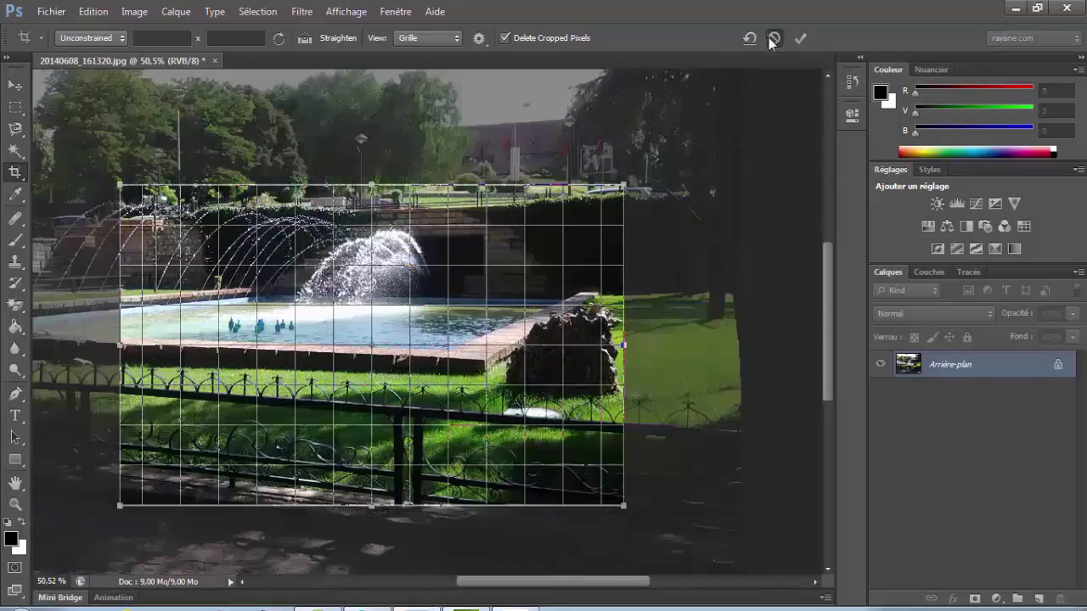
left_click(774, 38)
Try rotating a crop frame around the fountain, reset the frame and leave the crop unapplied
left_click_drag(568, 181, 198, 487)
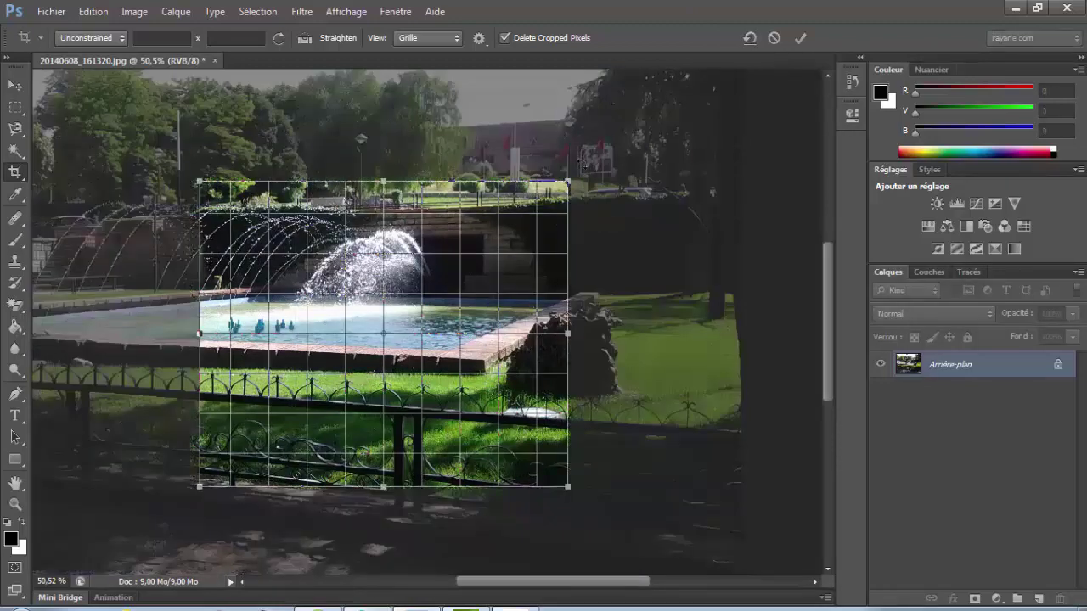
mouse_move(586, 165)
left_mouse_down()
mouse_move(586, 311)
mouse_move(504, 260)
mouse_move(586, 183)
left_mouse_up()
left_click_drag(261, 412, 180, 425)
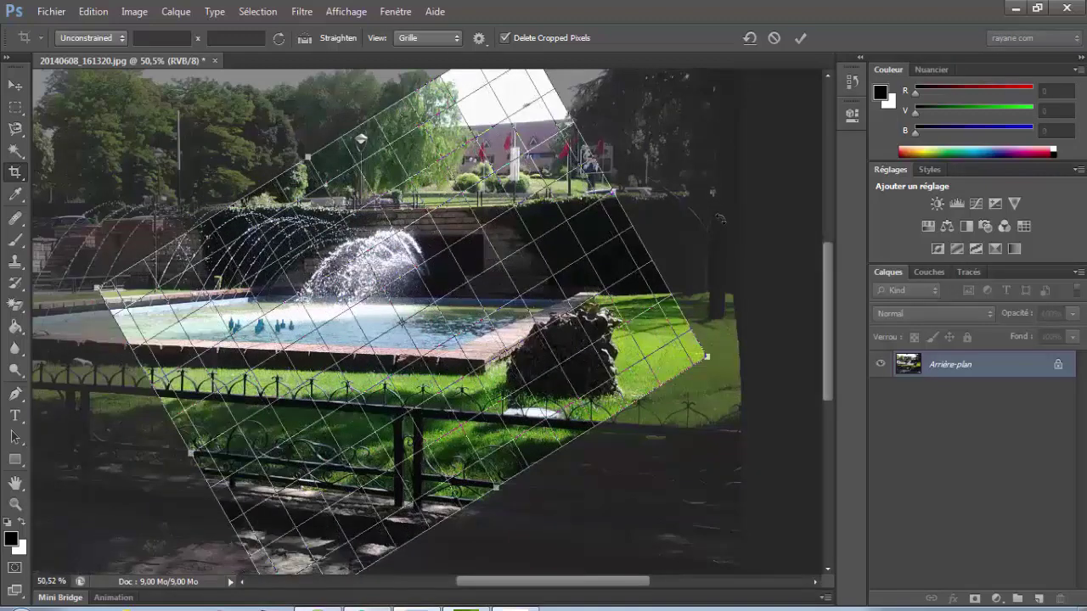
left_click(749, 39)
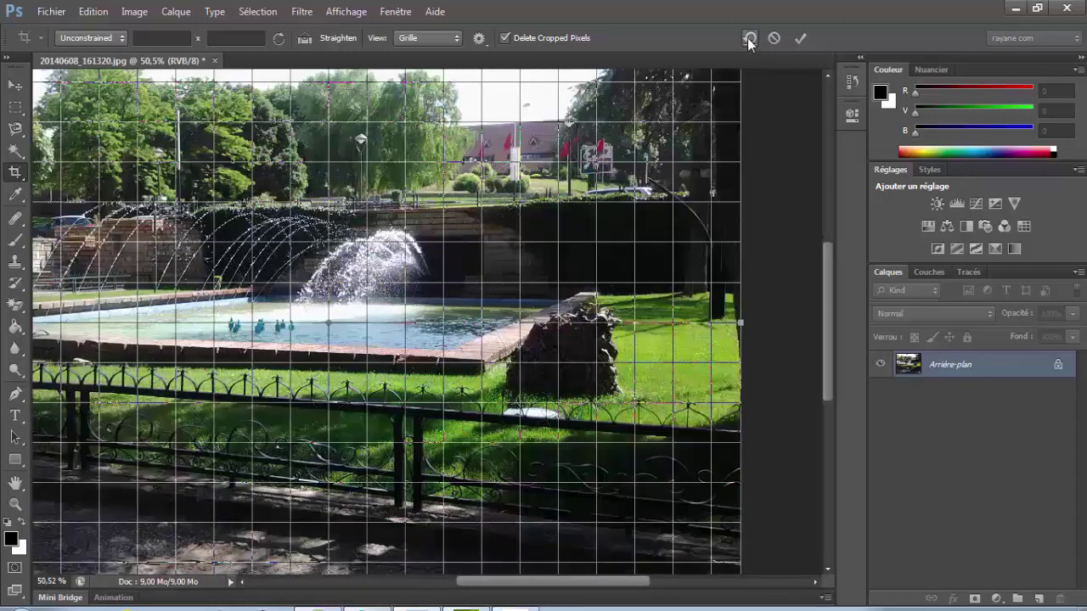
key("Escape")
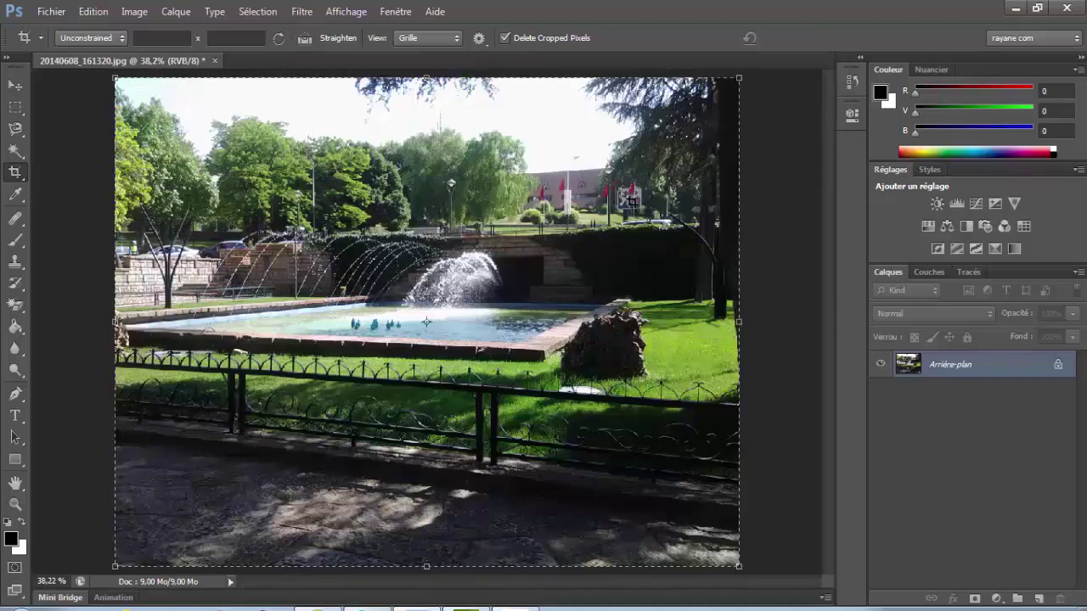
Crop the photo around the fountain, straightening it along a diagonal line at about -34.3°
left_click_drag(630, 155, 165, 471)
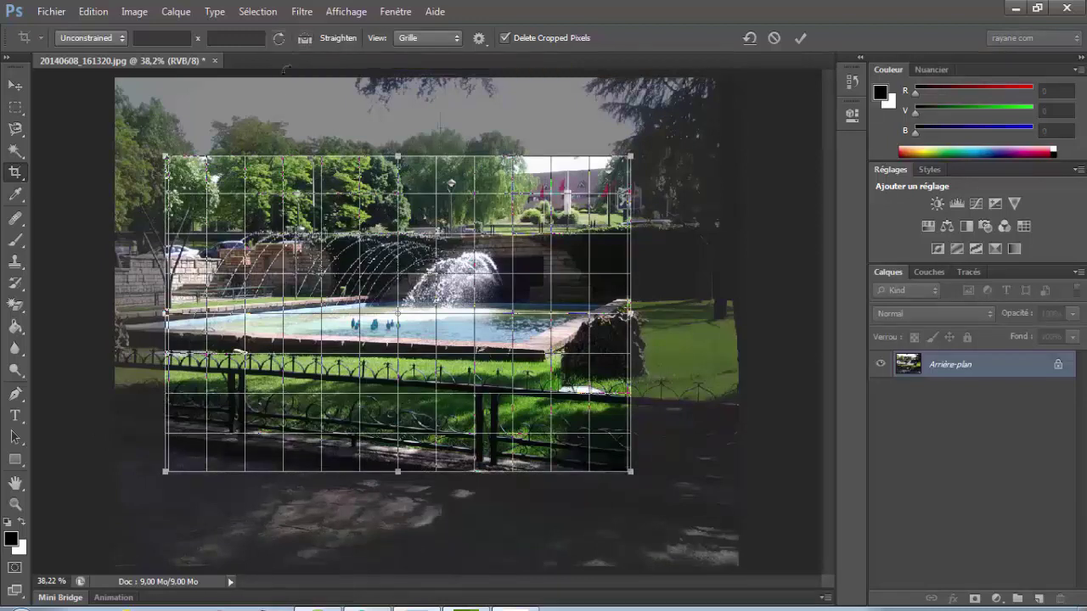
left_click(305, 39)
left_click_drag(220, 200, 545, 433)
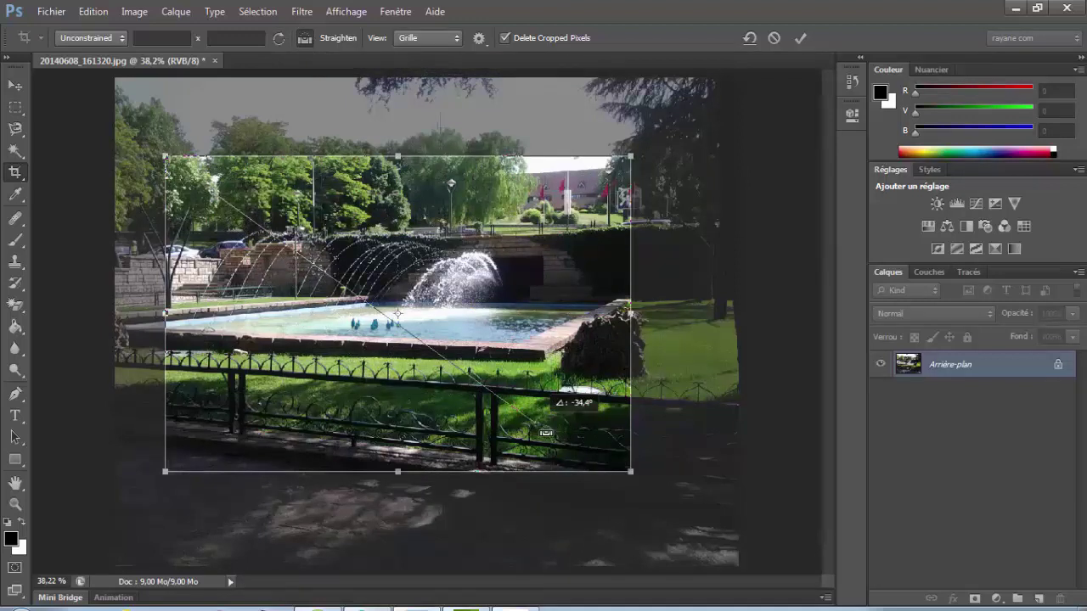
left_click_drag(545, 433, 547, 433)
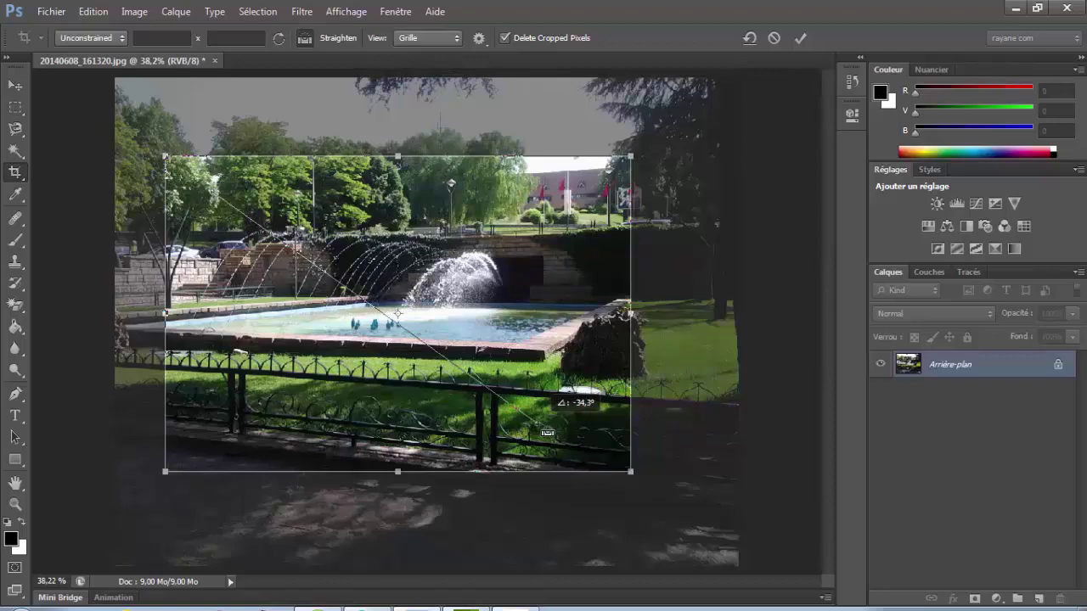
left_click_drag(547, 433, 547, 433)
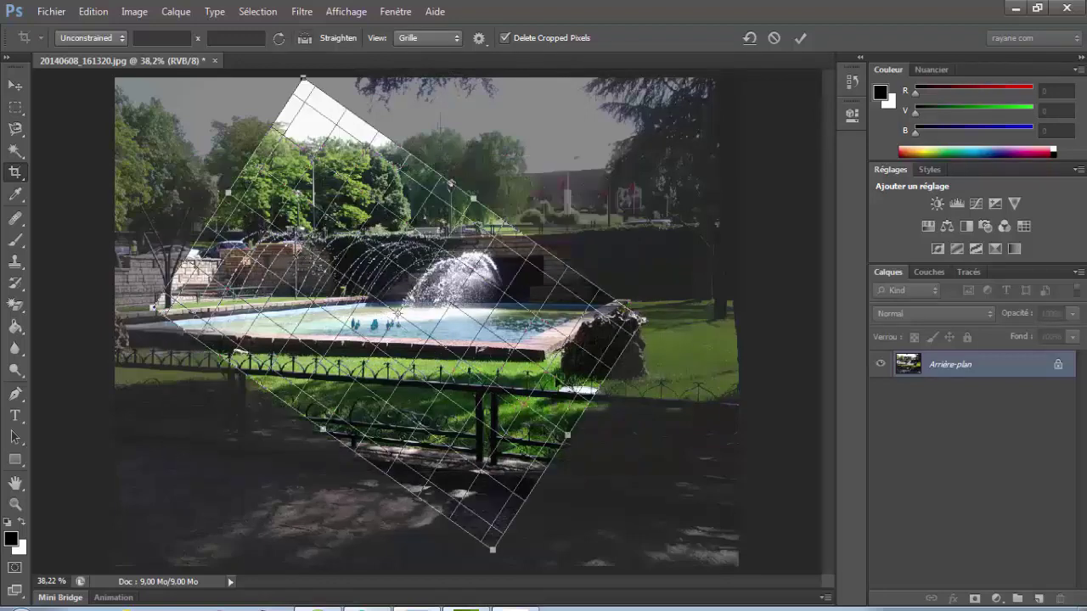
left_click(799, 36)
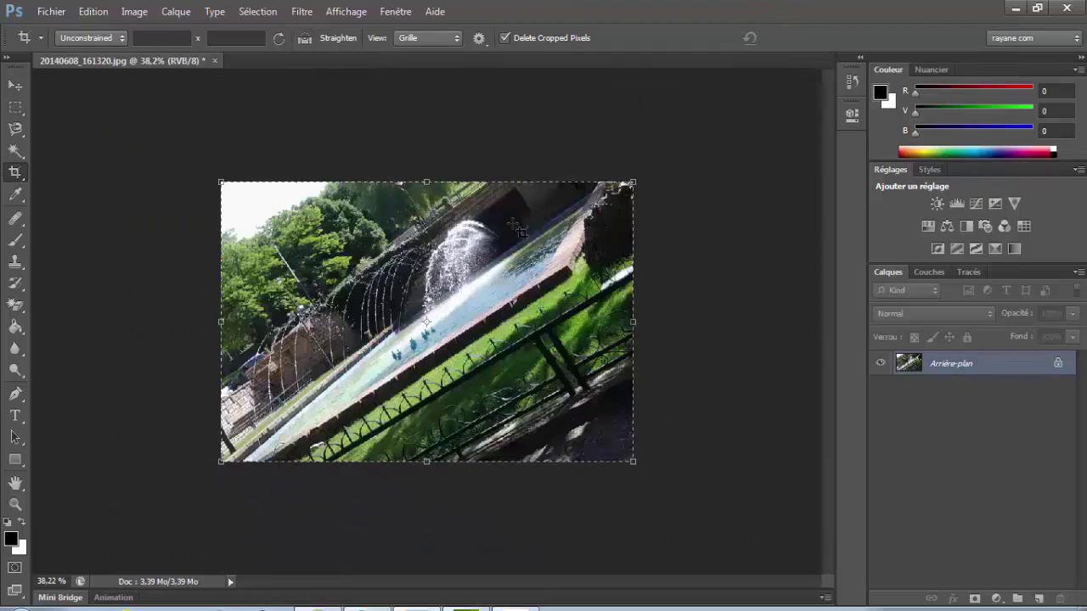
Crop the tilted photo again around the water jet, straightening it along a line drawn across the pool
left_click_drag(575, 223, 322, 384)
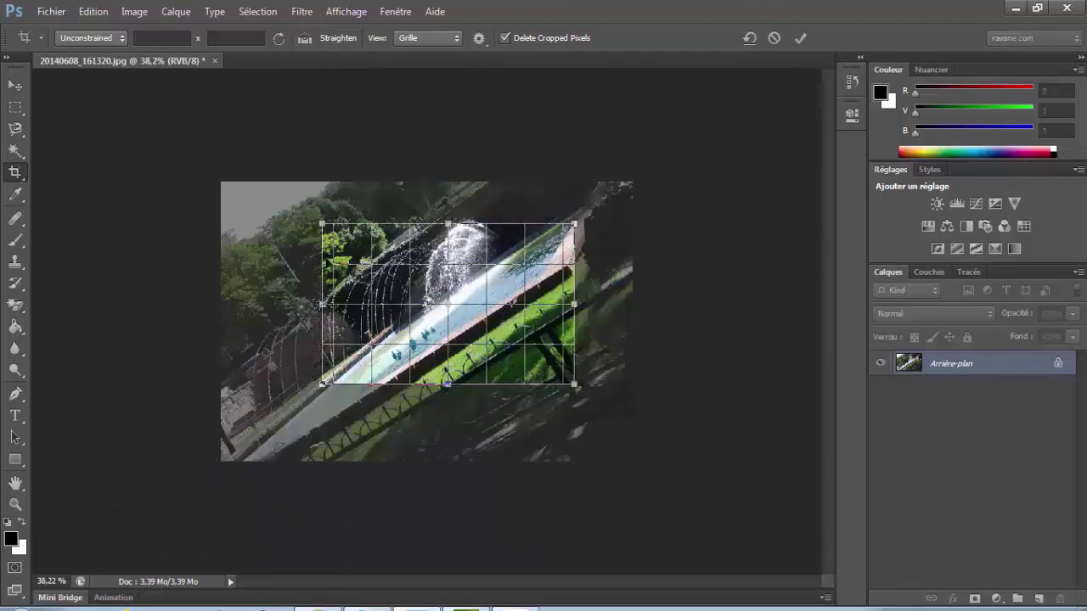
left_click(304, 38)
mouse_move(514, 242)
left_mouse_down()
mouse_move(339, 384)
mouse_move(409, 386)
left_mouse_up()
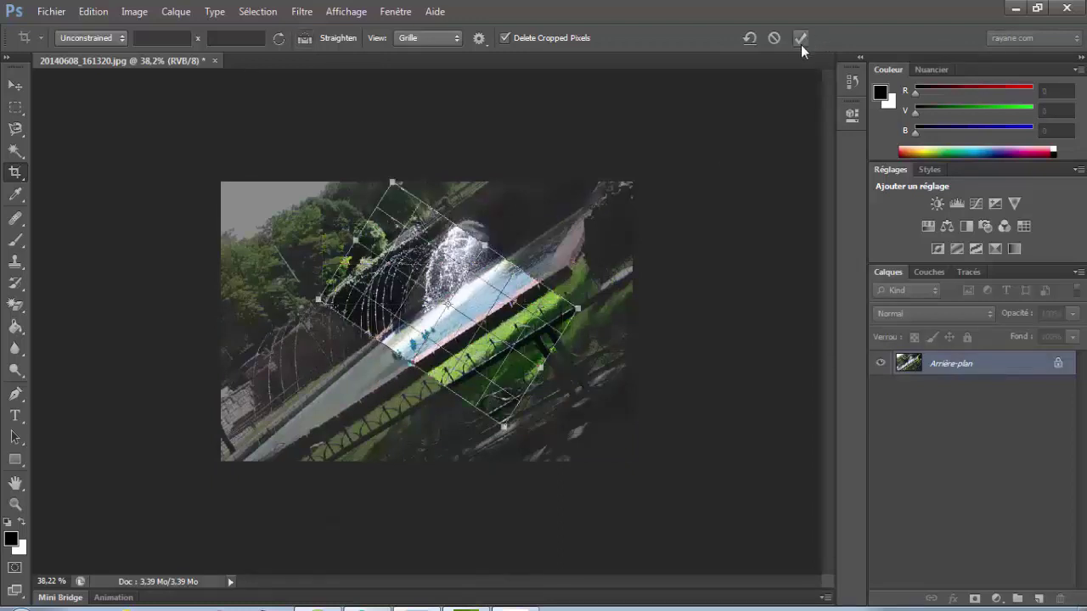
left_click(800, 38)
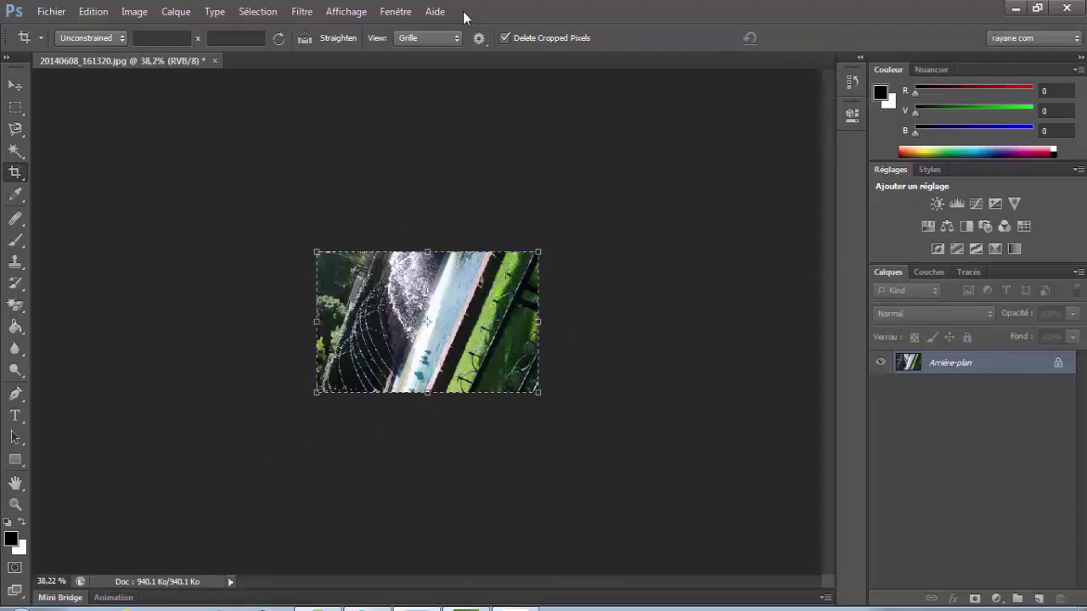
Undo both straightened crops by returning to the opened photo in the history
left_click(859, 57)
left_click(752, 88)
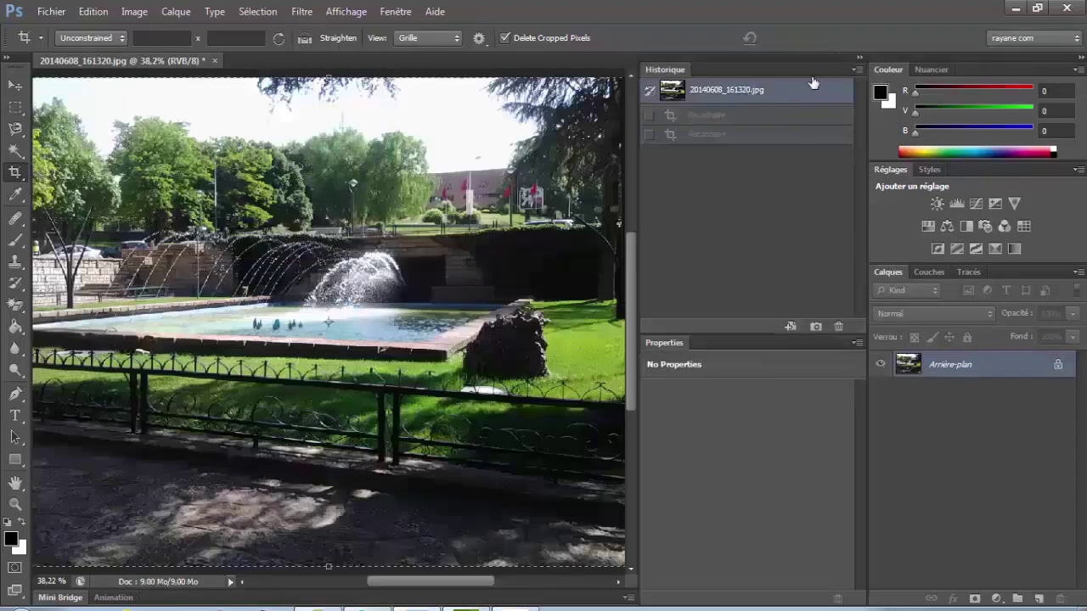
left_click(859, 57)
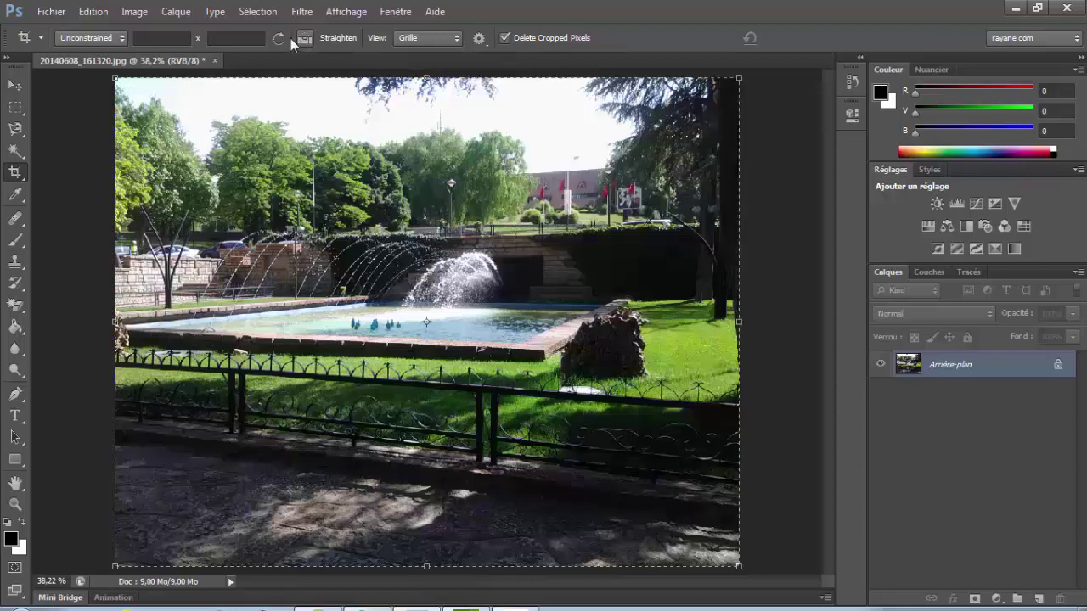
Crop the photo around the fountain with a custom 200 x 300 ratio, shrinking and repositioning the frame before applying it
left_click(183, 38)
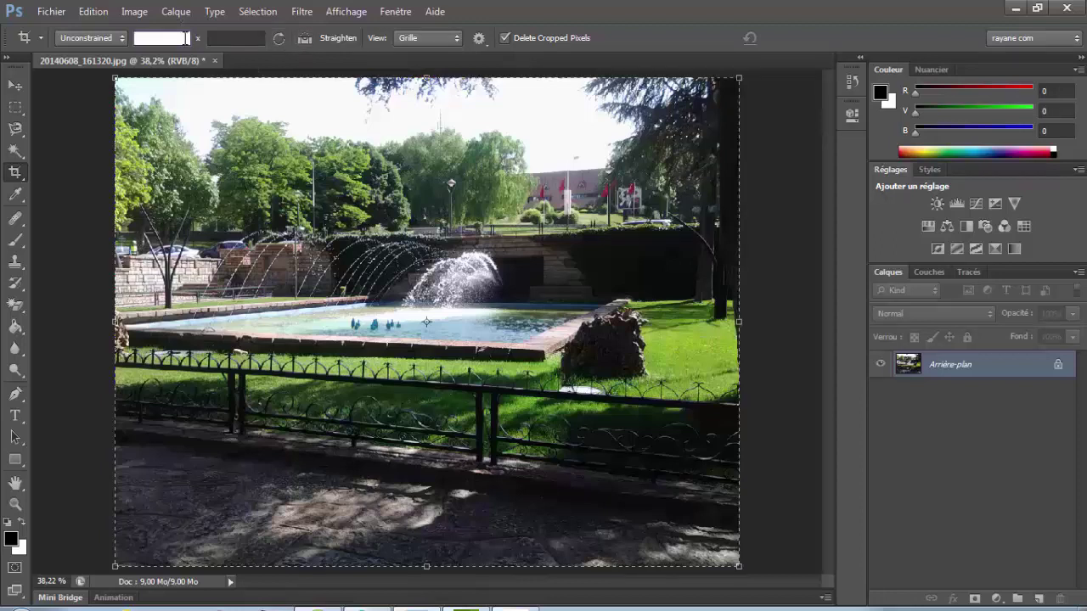
type("200")
left_click(241, 38)
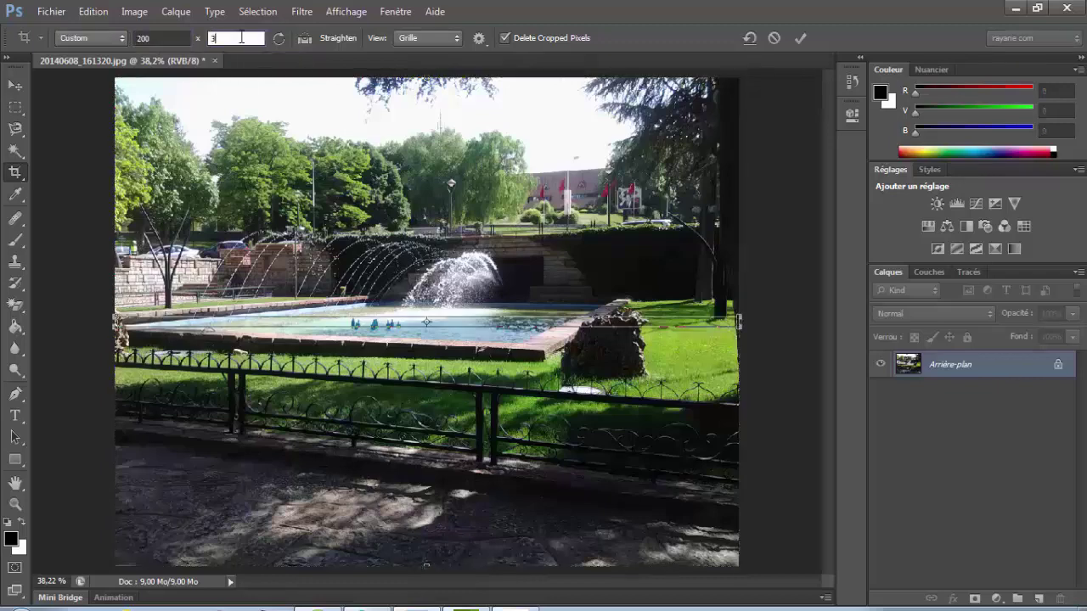
type("300")
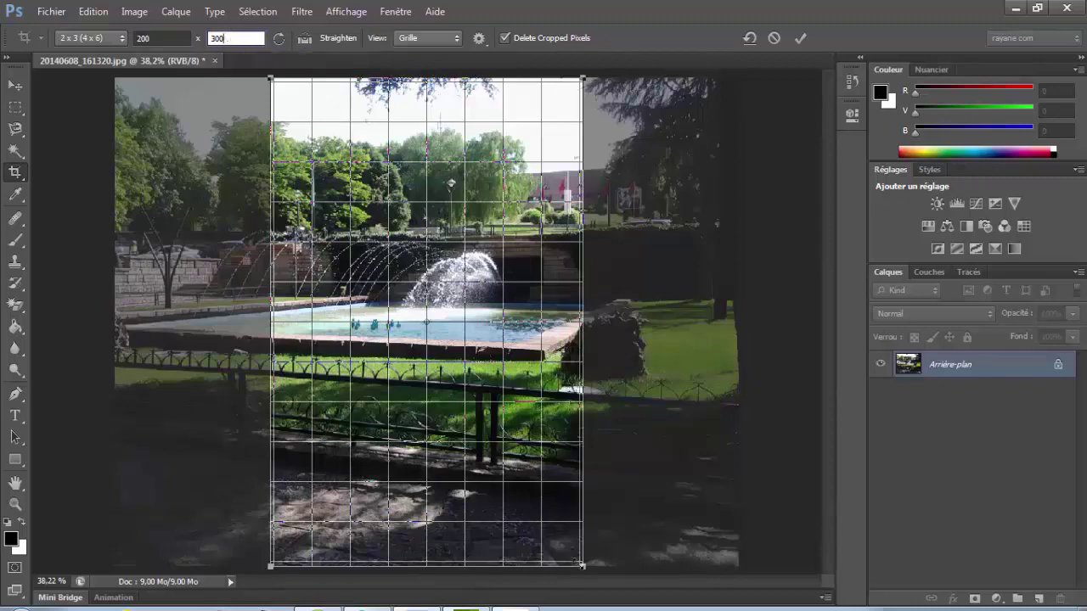
left_click_drag(582, 565, 536, 492)
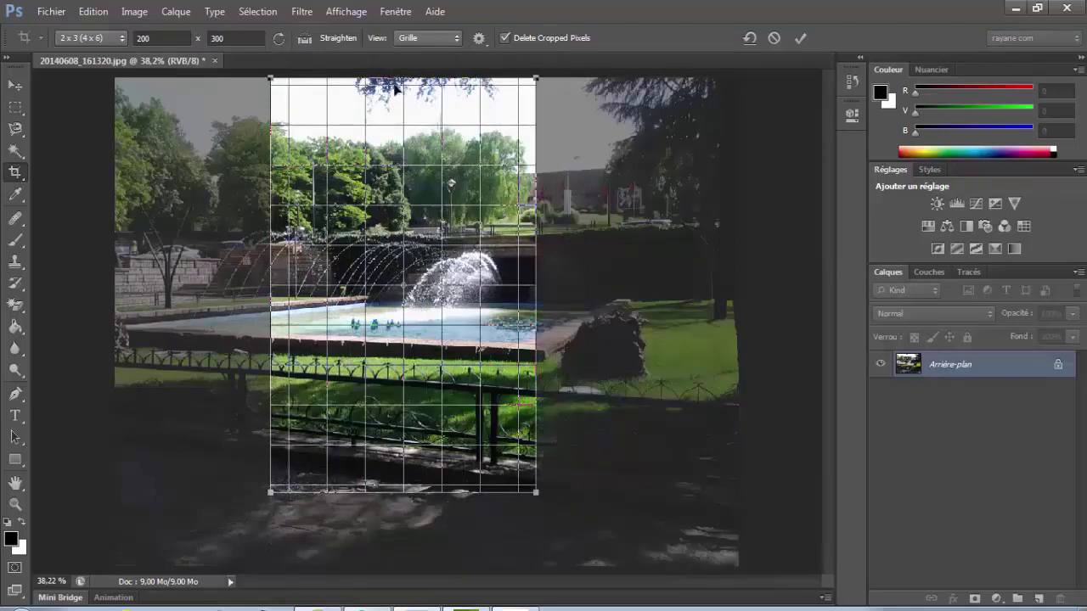
left_click_drag(395, 87, 413, 119)
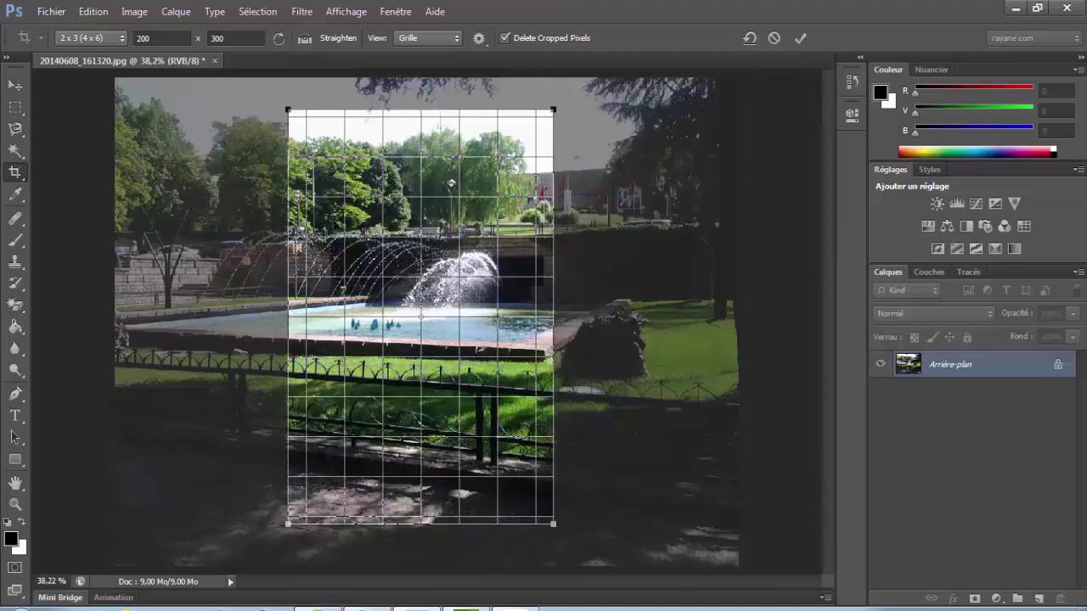
left_click(796, 39)
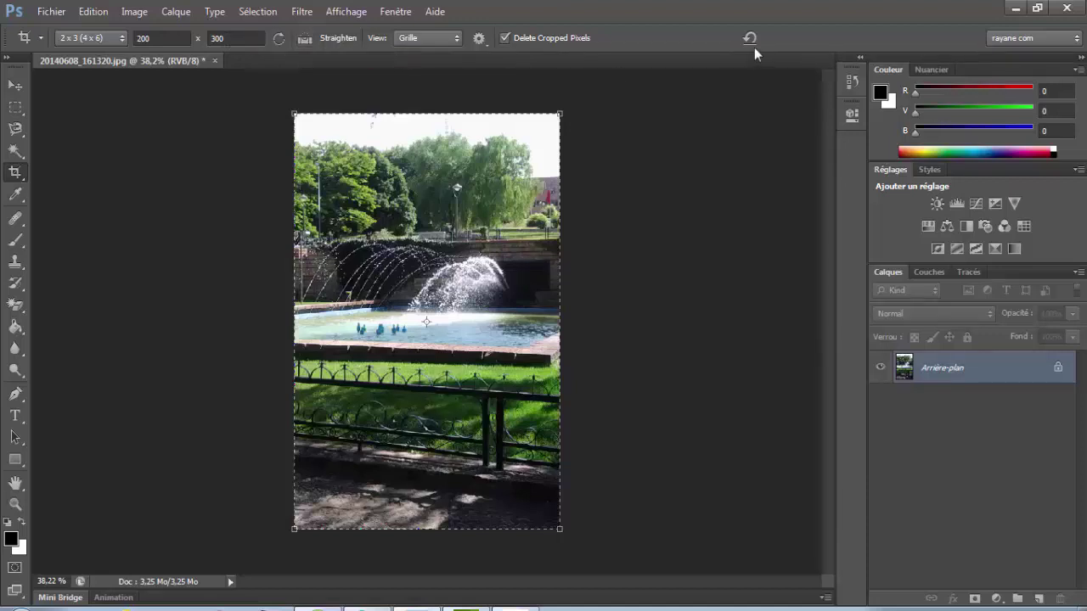
Undo the 200 x 300 crop by returning to the opened photo in the history
left_click(859, 58)
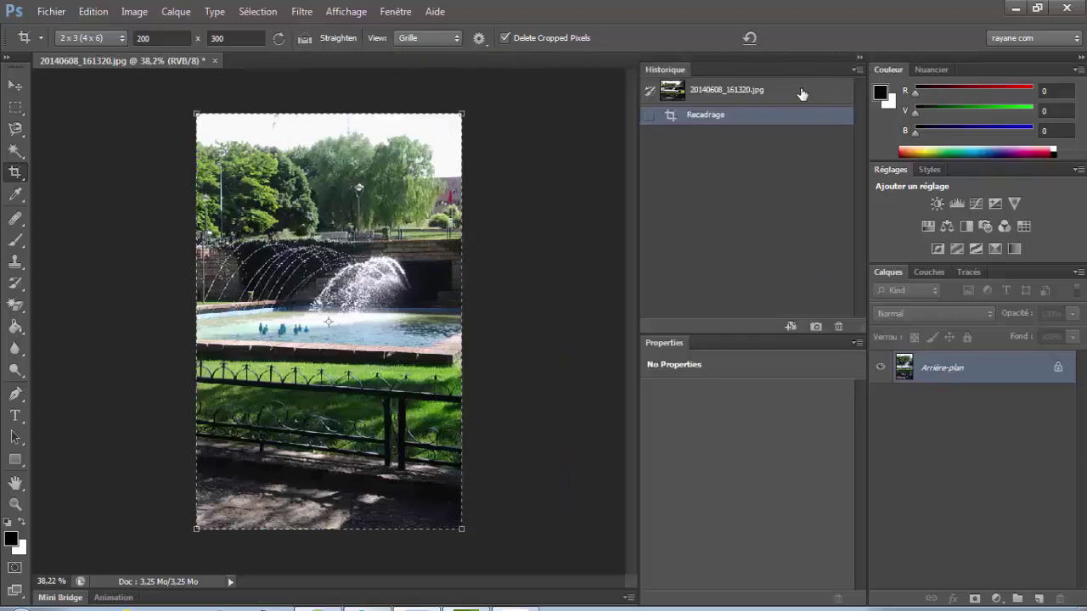
left_click(754, 96)
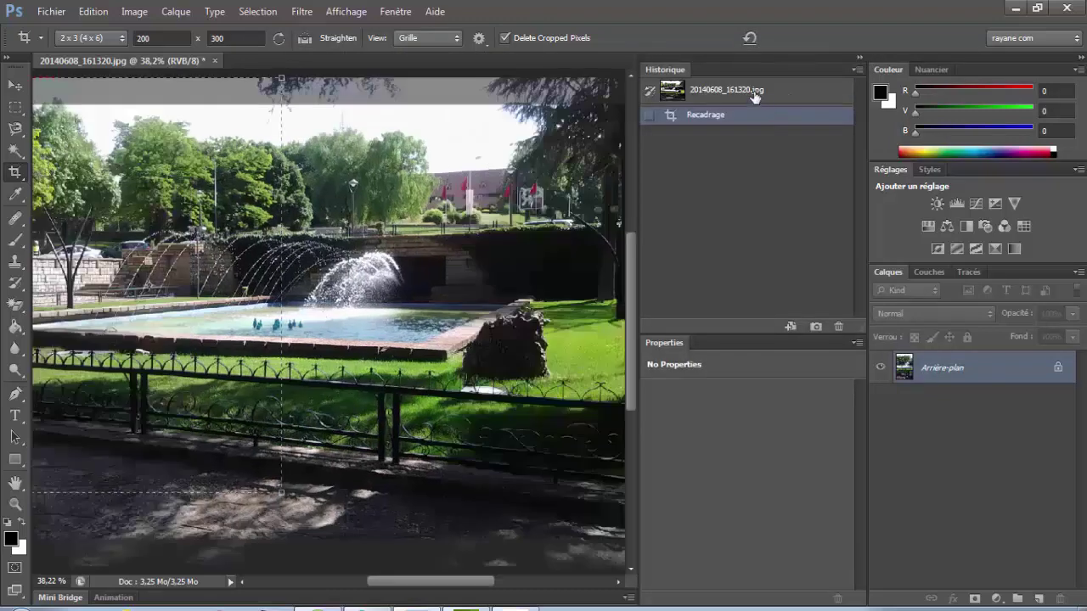
left_click(859, 57)
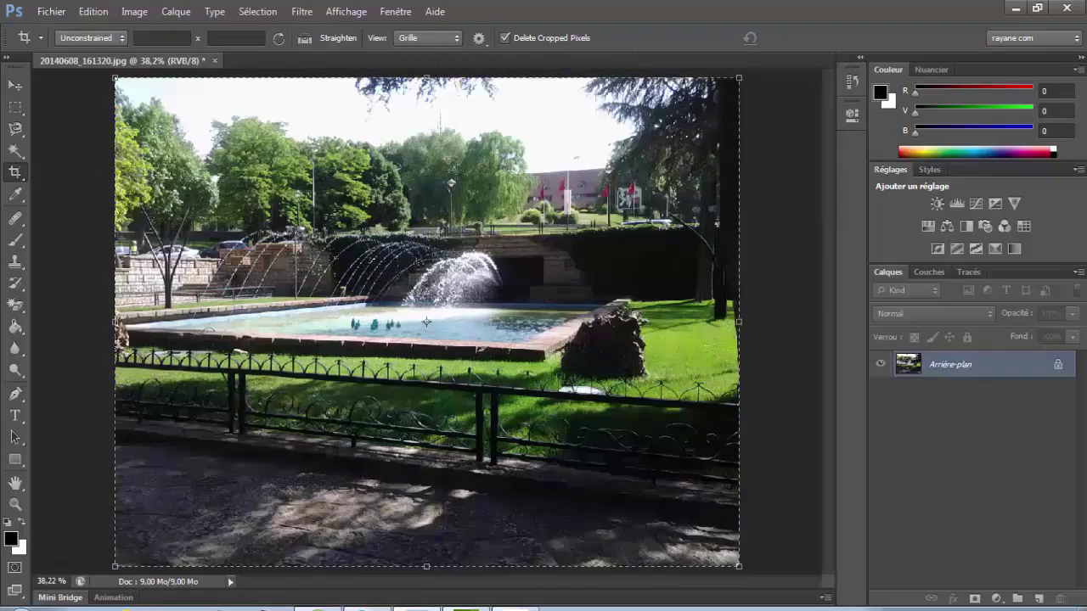
Try crop frames around the fountain with the Grille and Diagonal overlays, leaving both crops unapplied
left_click_drag(604, 149, 307, 465)
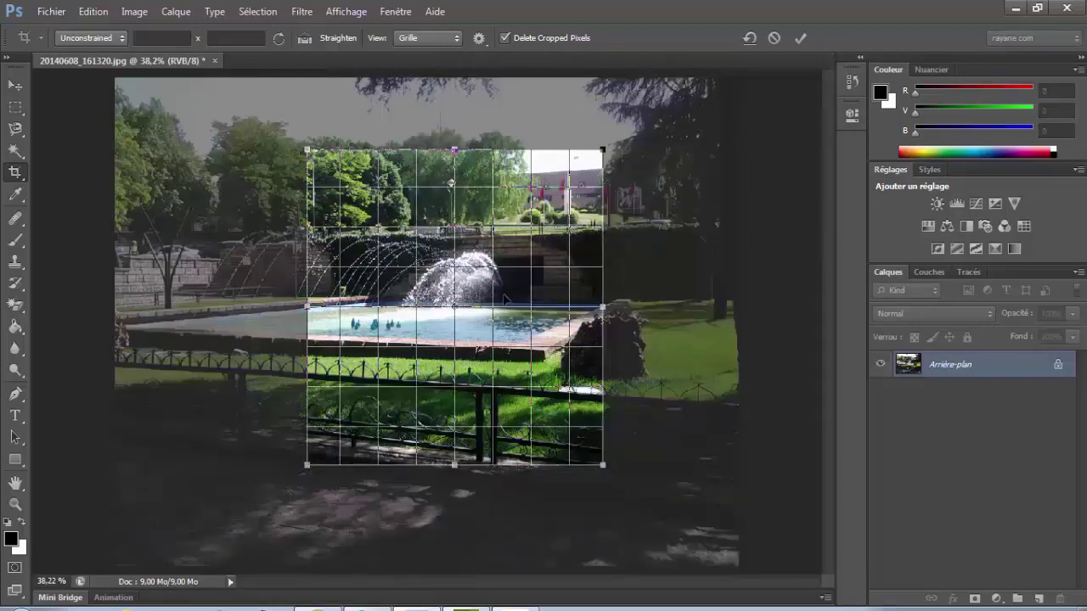
left_click(775, 37)
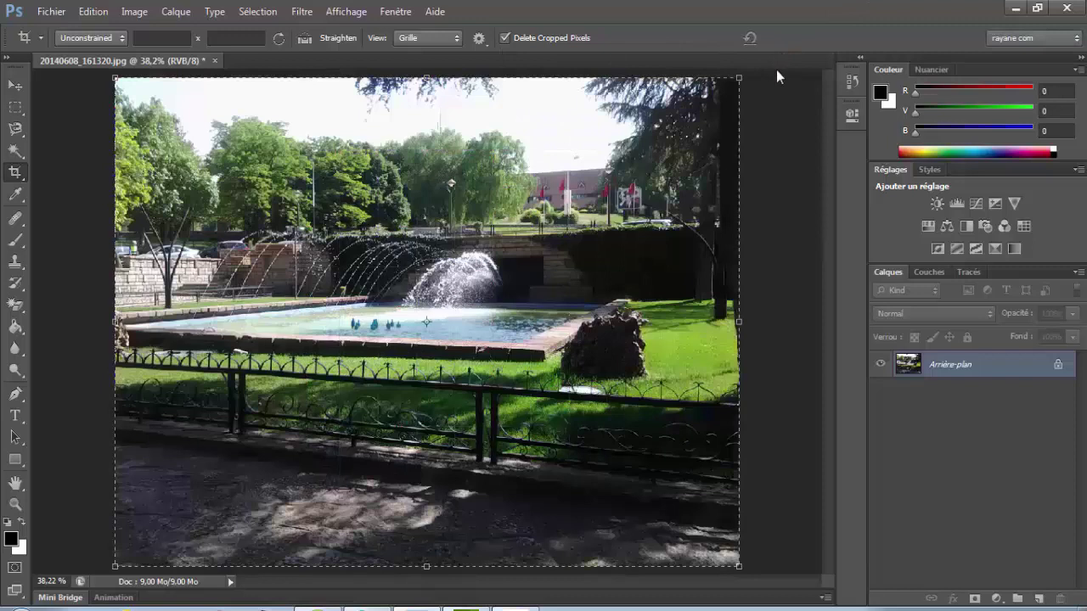
left_click(453, 38)
left_click(452, 81)
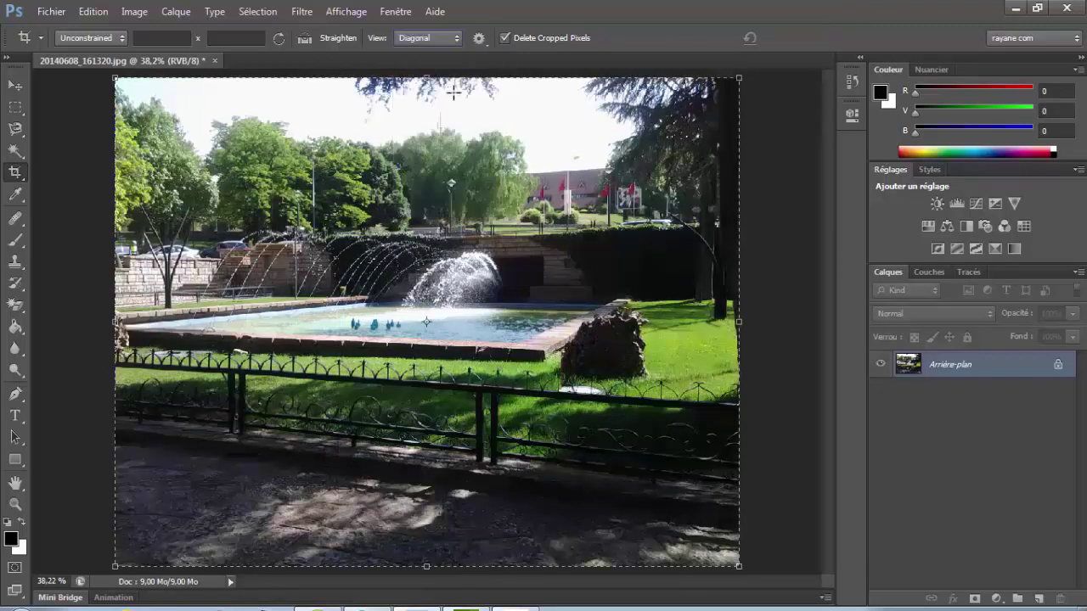
left_click_drag(568, 157, 203, 494)
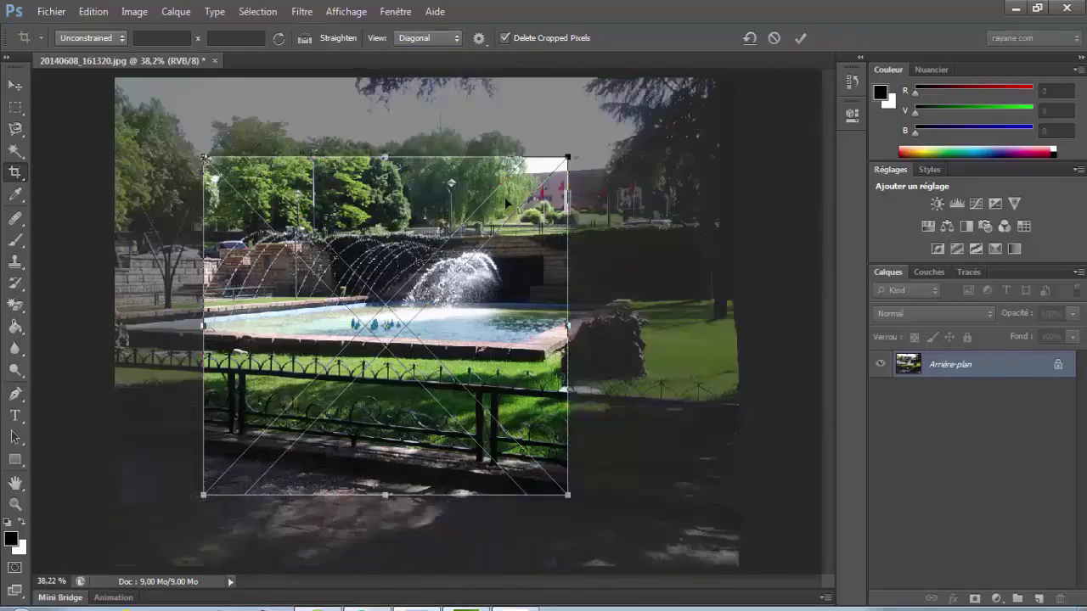
left_click(779, 39)
Try a crop frame around the fountain with the Golden Spiral overlay and cancel the crop
left_click(428, 37)
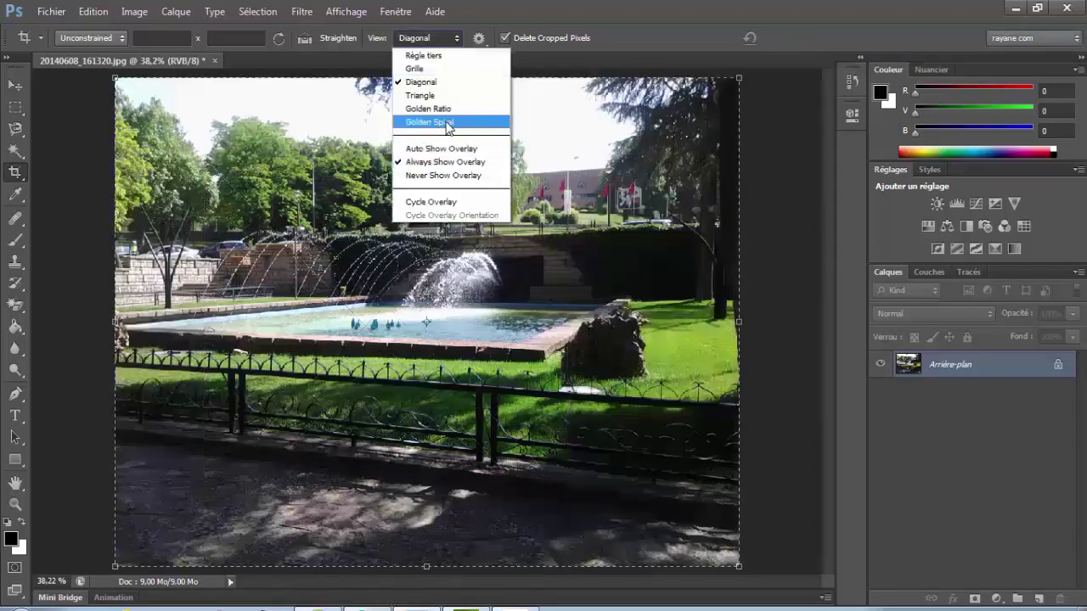
left_click(447, 124)
left_click_drag(534, 160, 237, 425)
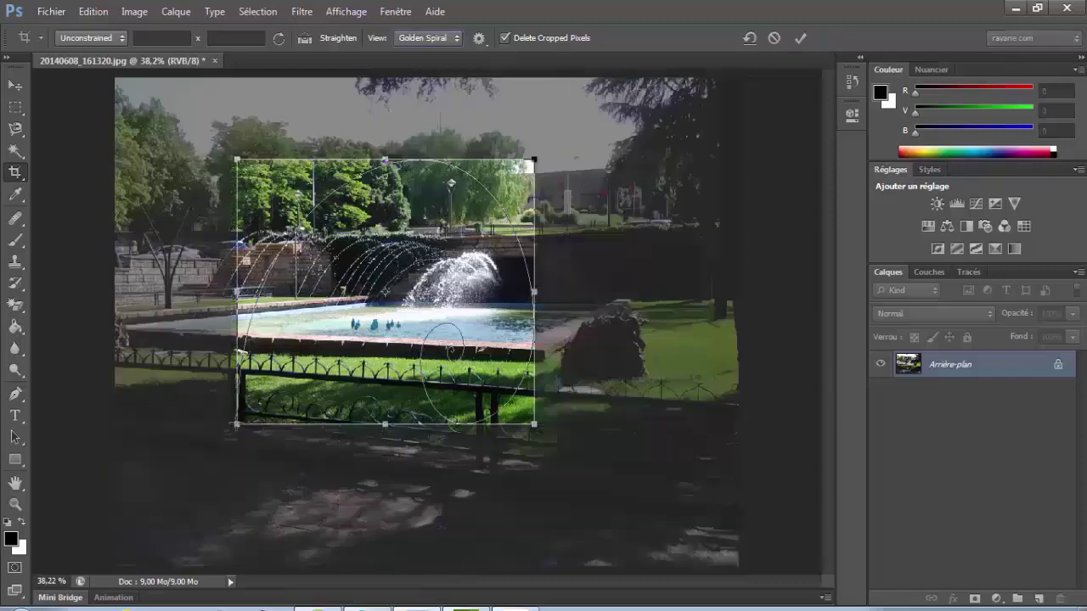
left_click(774, 38)
Cycle the crop overlay to Règle tiers, try and cancel a frame around the fountain, and restore the Grille overlay
left_click(456, 39)
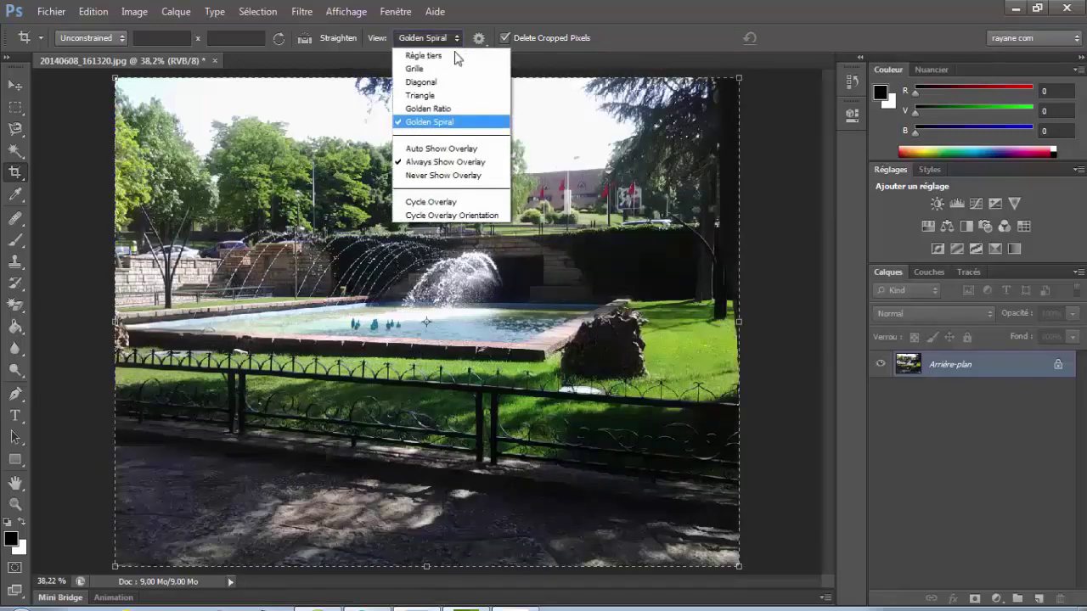
left_click(458, 203)
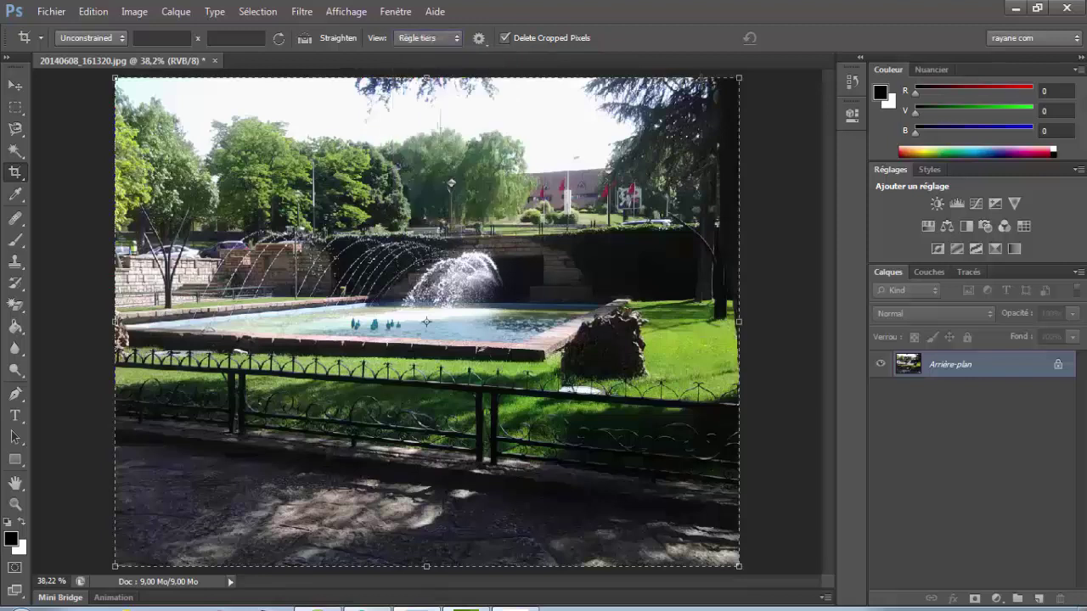
left_click_drag(612, 150, 281, 446)
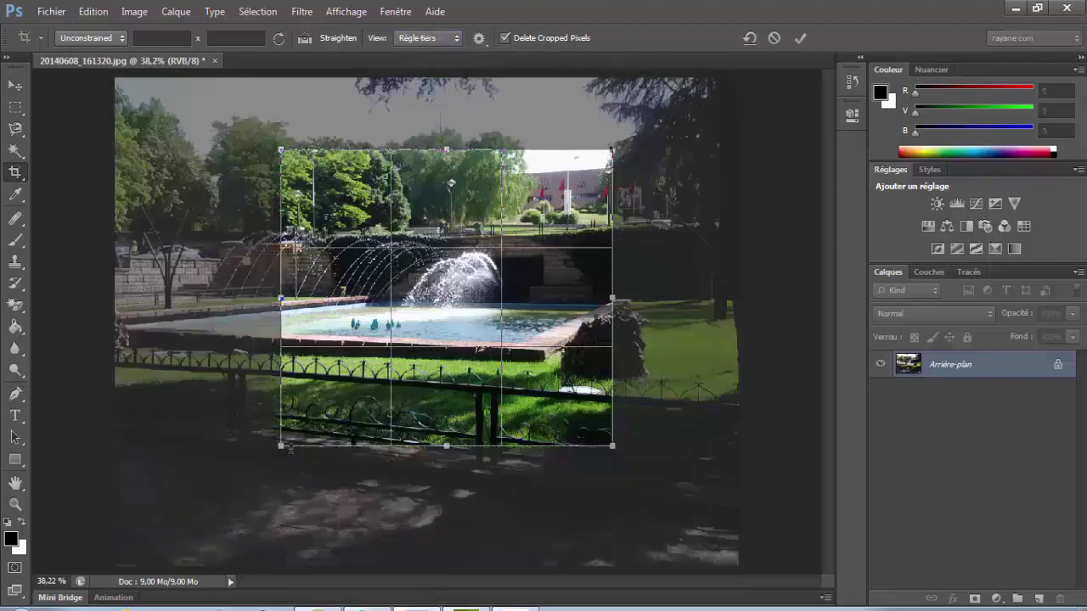
left_click(774, 38)
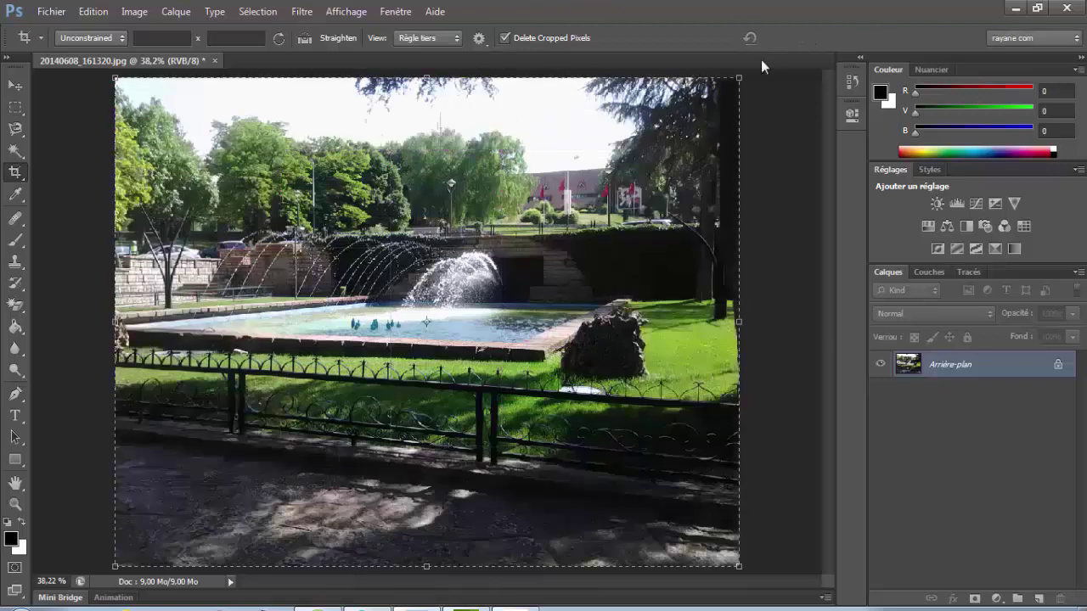
left_click(456, 39)
left_click(448, 69)
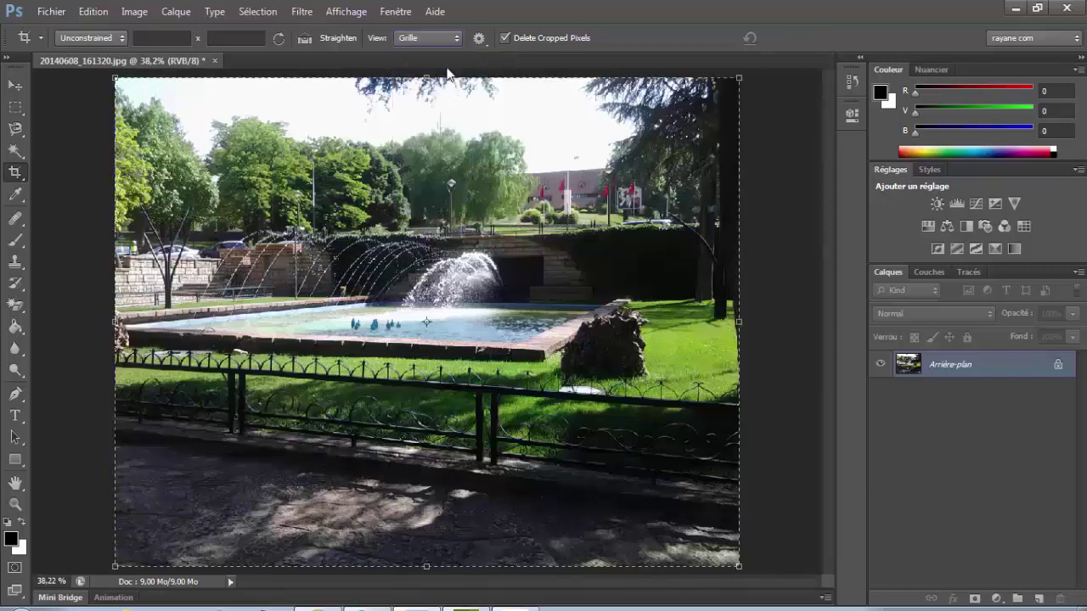
Look at the additional crop options, try drawing and moving a frame over the fountain in classic mode, and cancel it
left_click(479, 39)
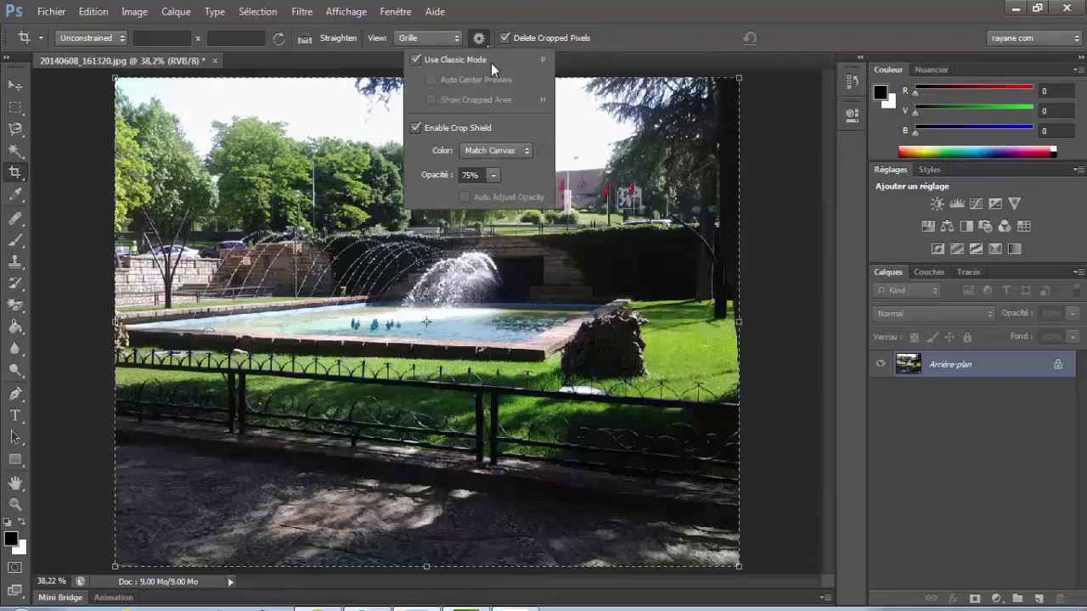
left_click(487, 43)
left_click(487, 42)
left_click(775, 154)
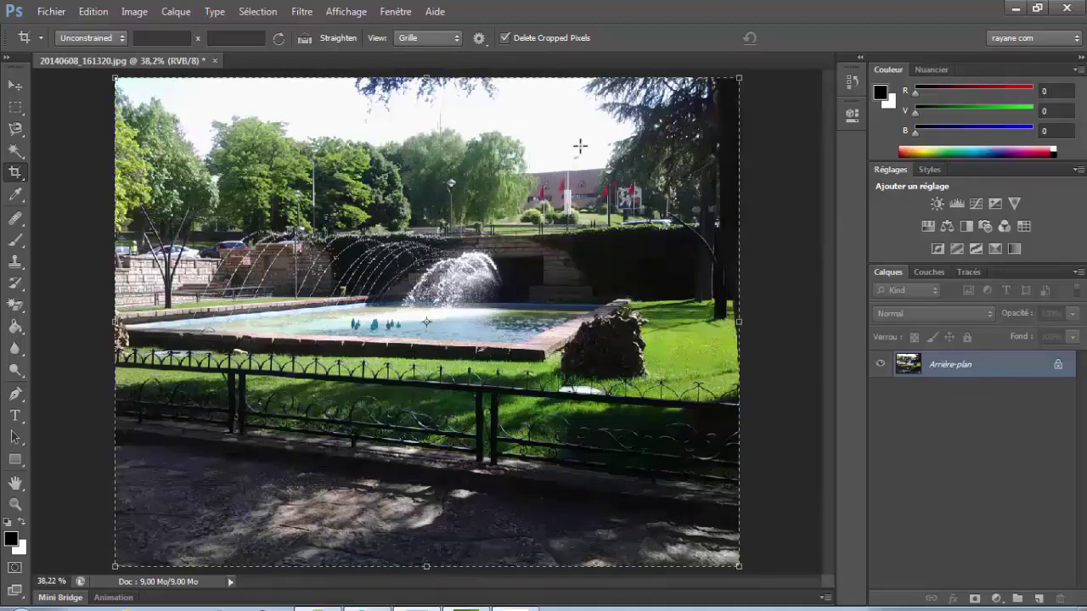
left_click_drag(580, 145, 209, 479)
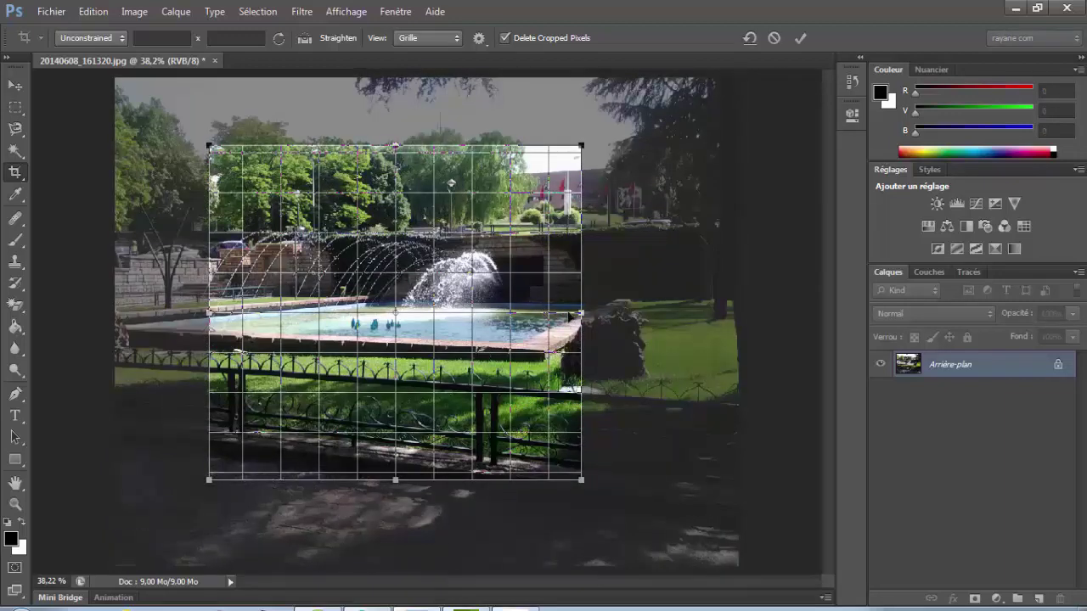
left_click_drag(482, 276, 488, 297)
left_click(774, 37)
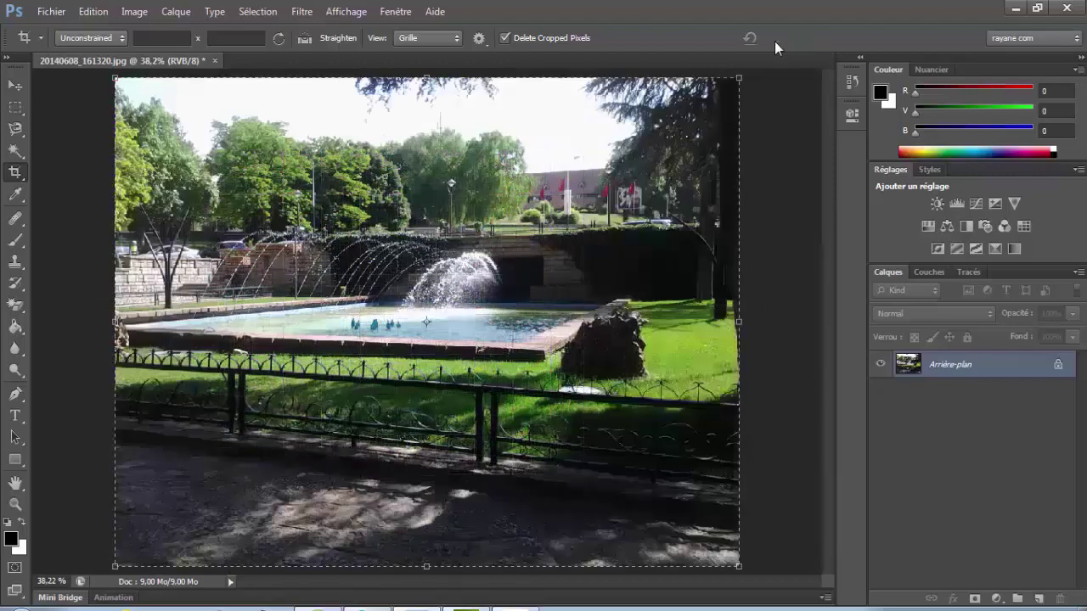
Turn off Use Classic Mode in the additional crop options and cancel the crop that was started
left_click(454, 38)
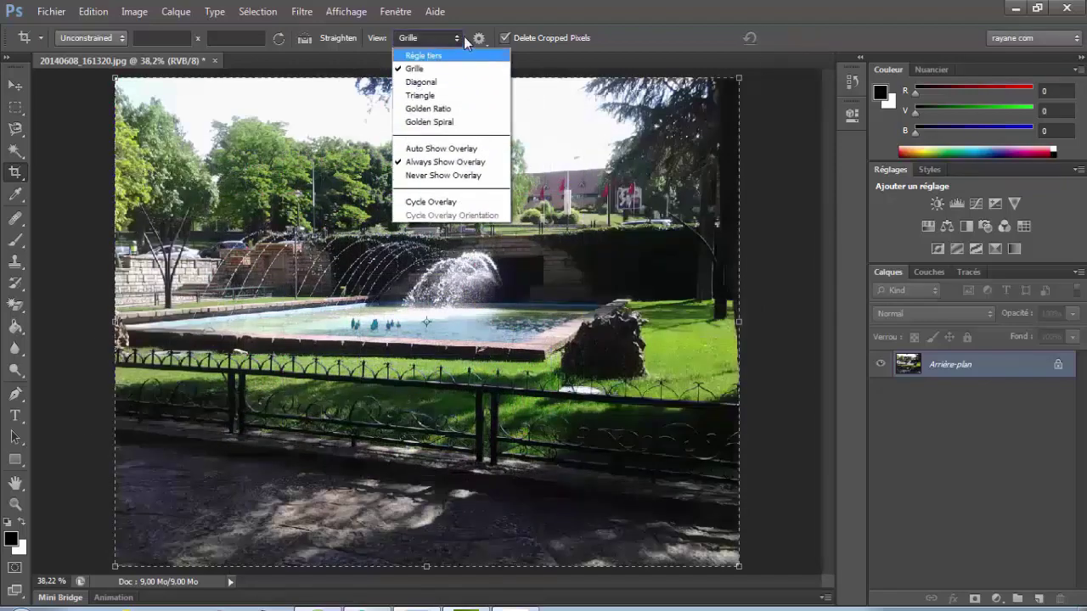
left_click(489, 43)
left_click(490, 42)
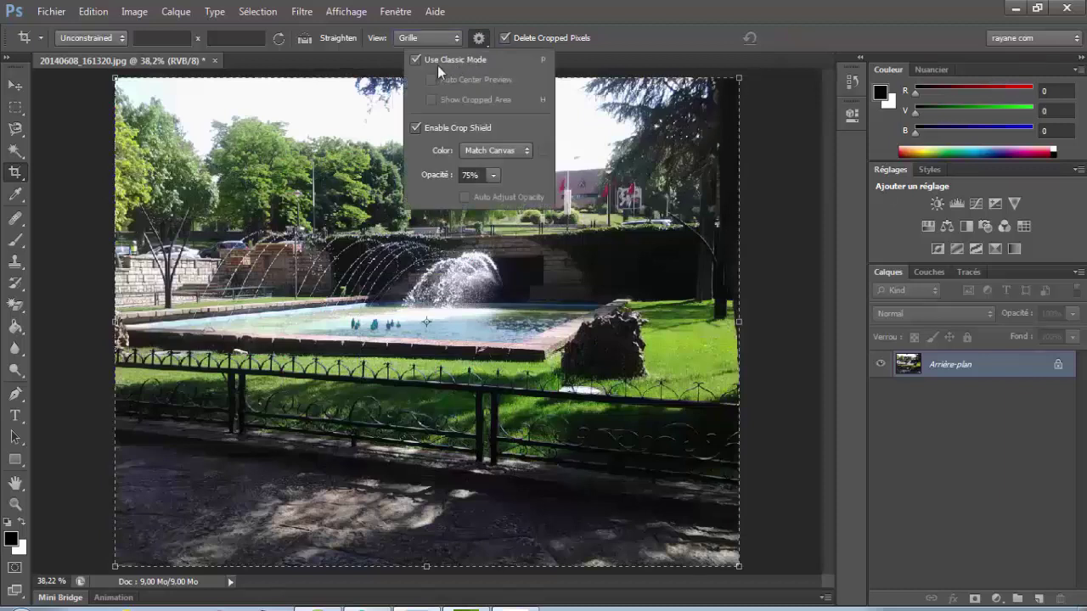
left_click(415, 61)
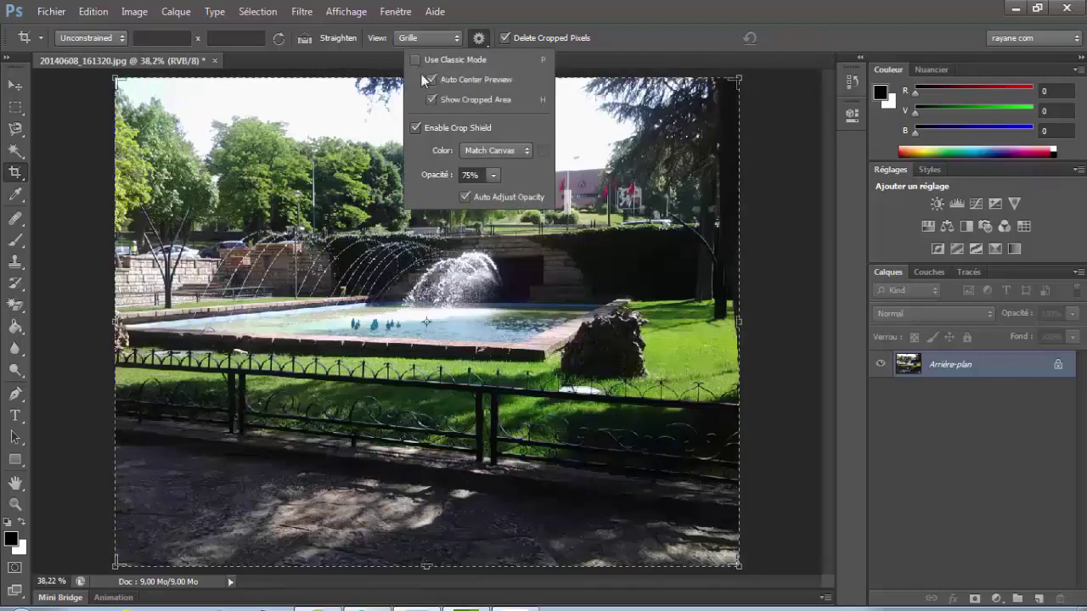
left_click(797, 88)
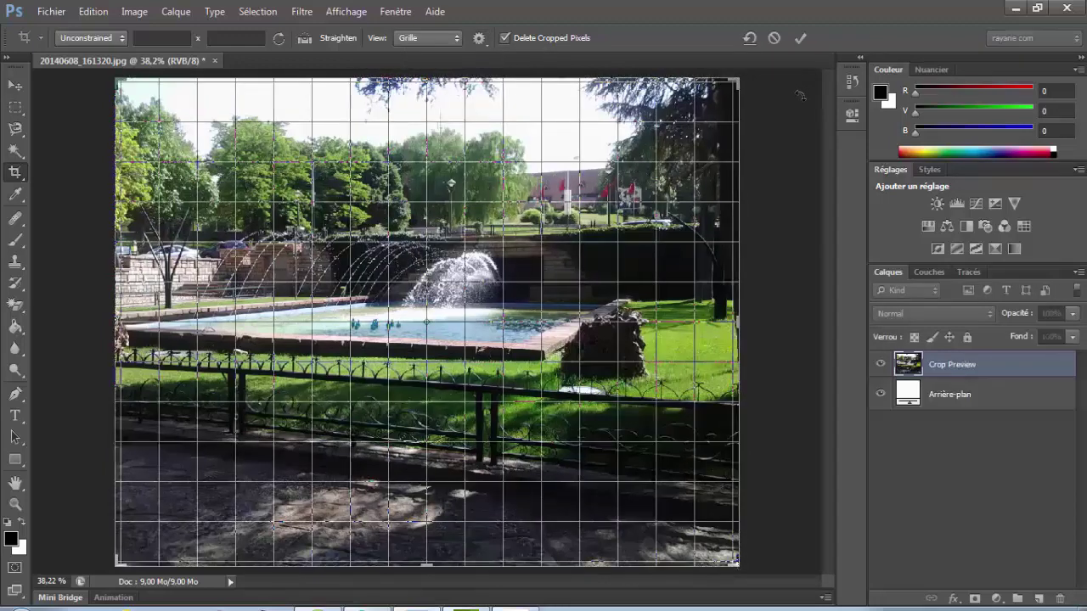
left_click(774, 38)
Draw a crop frame around the fountain and shift the photo beneath the fixed frame
left_click_drag(622, 165, 225, 475)
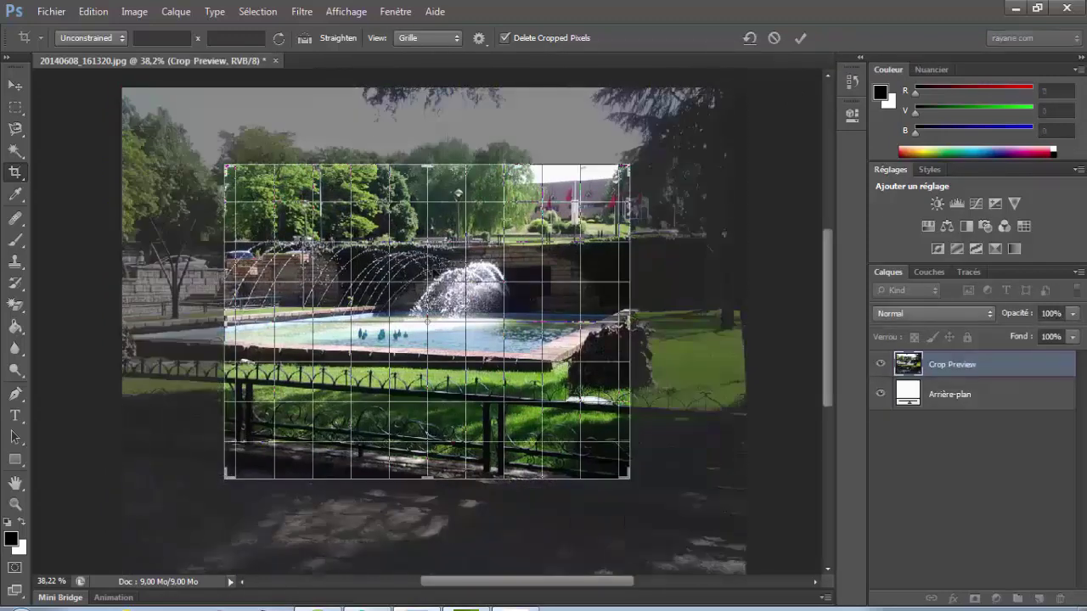
left_click_drag(467, 295, 544, 363)
left_click_drag(533, 231, 386, 169)
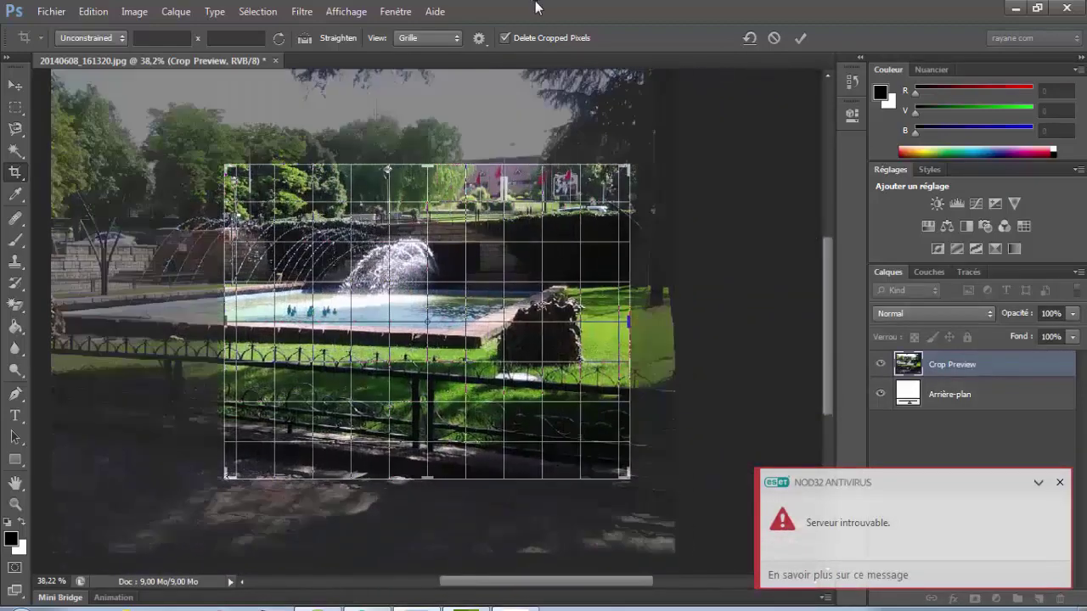
Turn on Use Classic Mode and move the crop frame itself up over the fountain
left_click(480, 39)
left_click(416, 59)
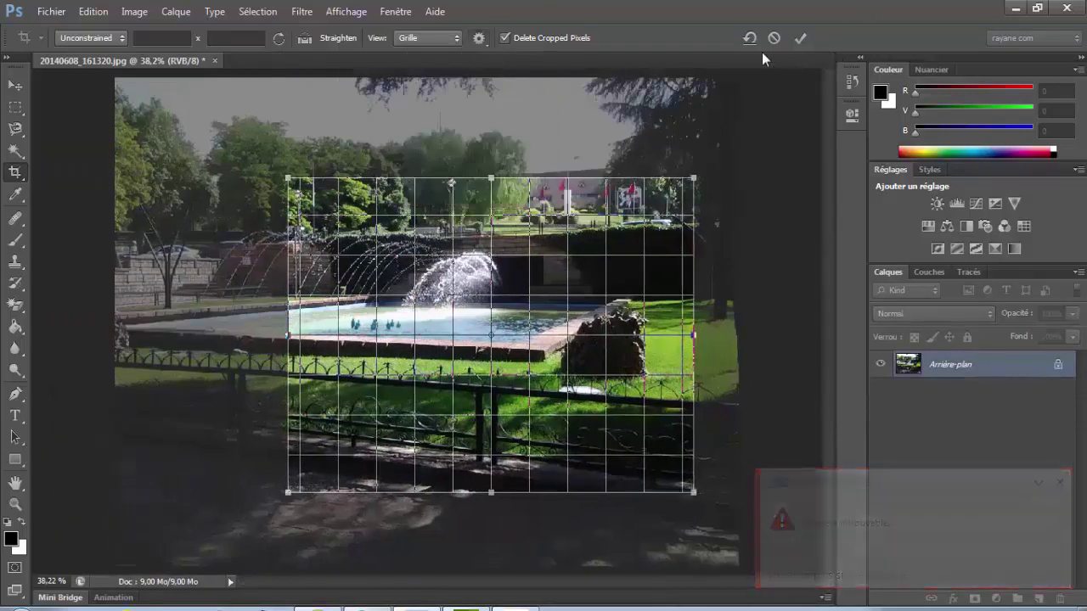
left_click_drag(595, 323, 561, 260)
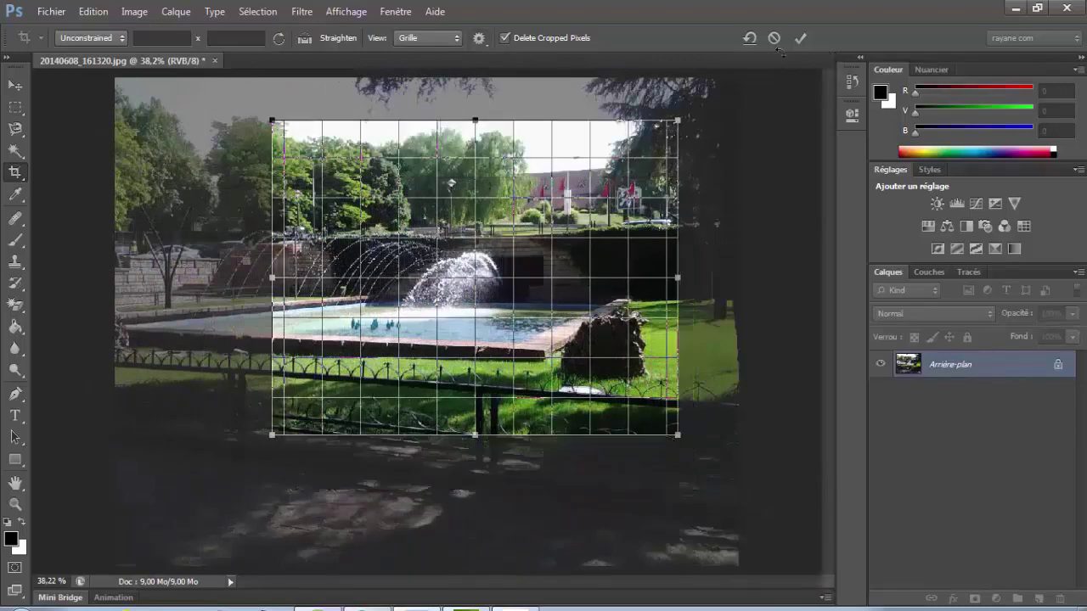
Turn off Use Classic Mode again and shift the photo up and to the left beneath the crop frame
left_click(480, 39)
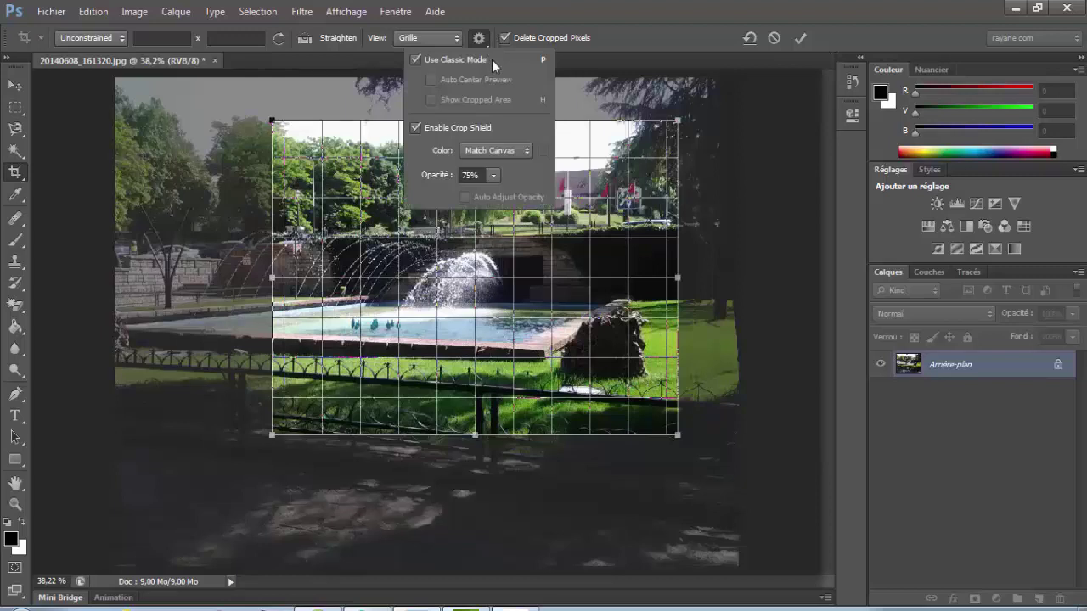
left_click(489, 60)
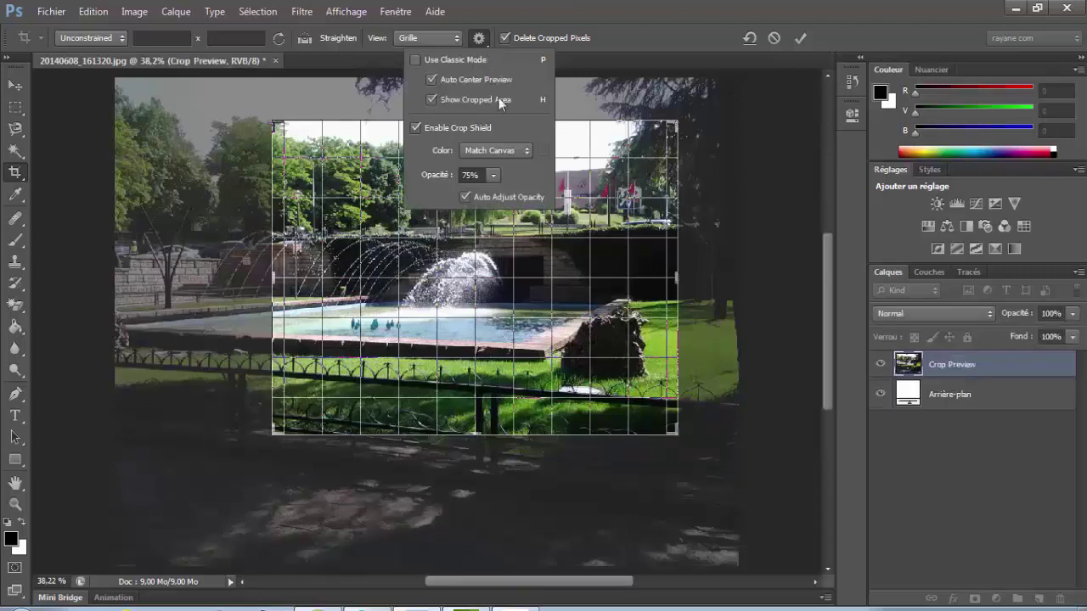
left_click(707, 236)
left_click_drag(548, 261, 450, 229)
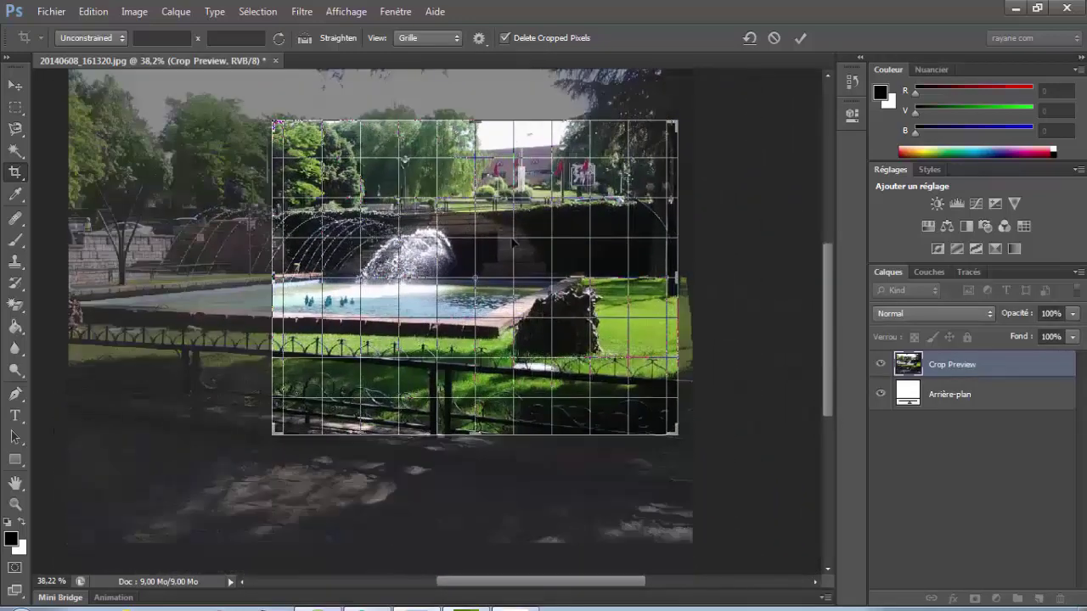
Shift the photo right and slightly down beneath the crop frame and apply the crop
left_click_drag(426, 271, 508, 277)
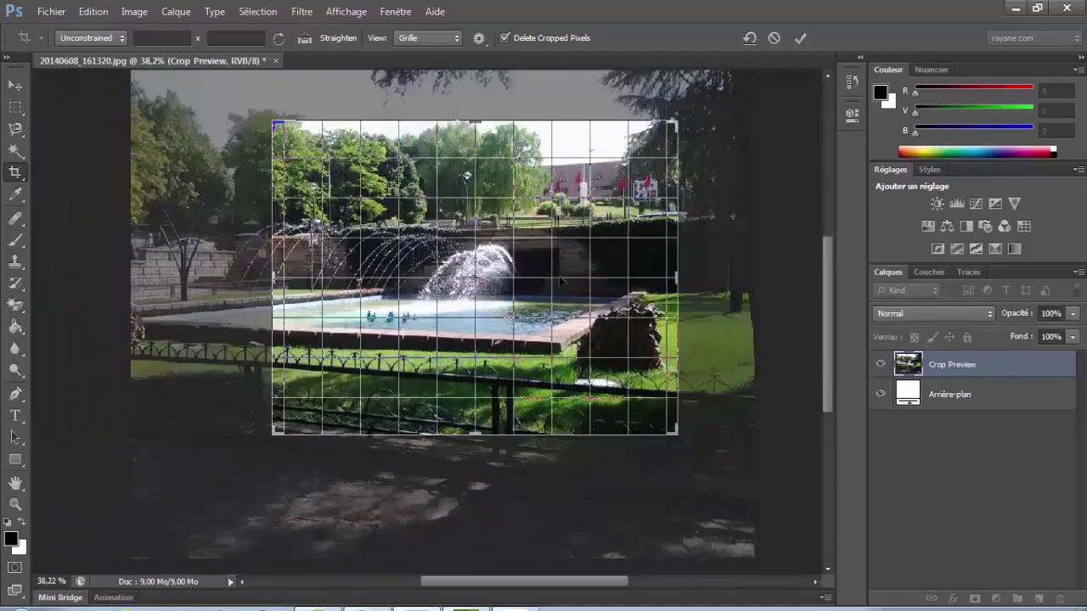
left_click(802, 40)
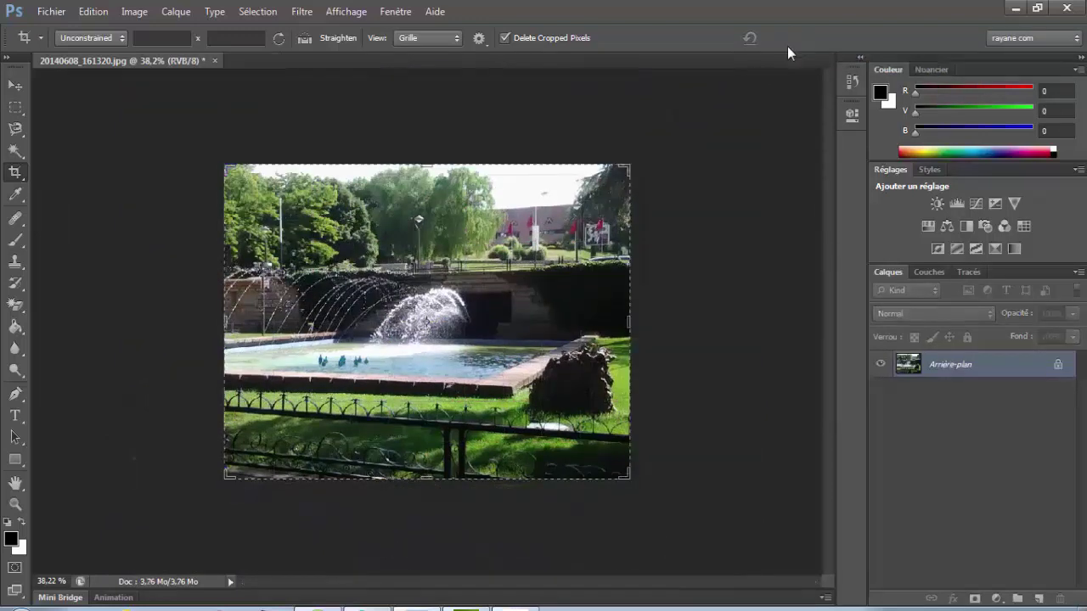
right_click(17, 176)
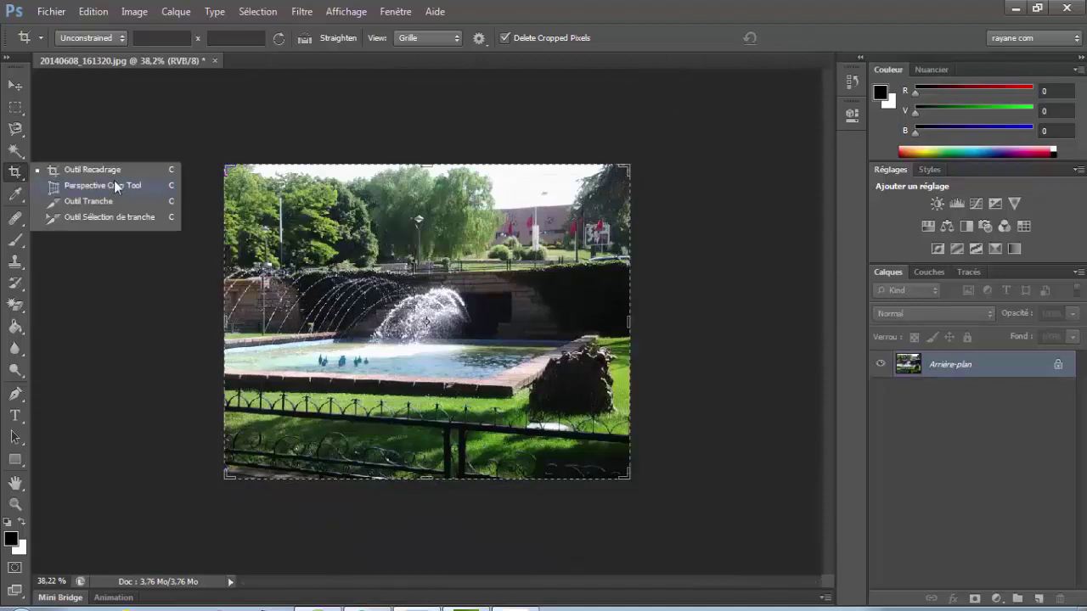
left_click(710, 180)
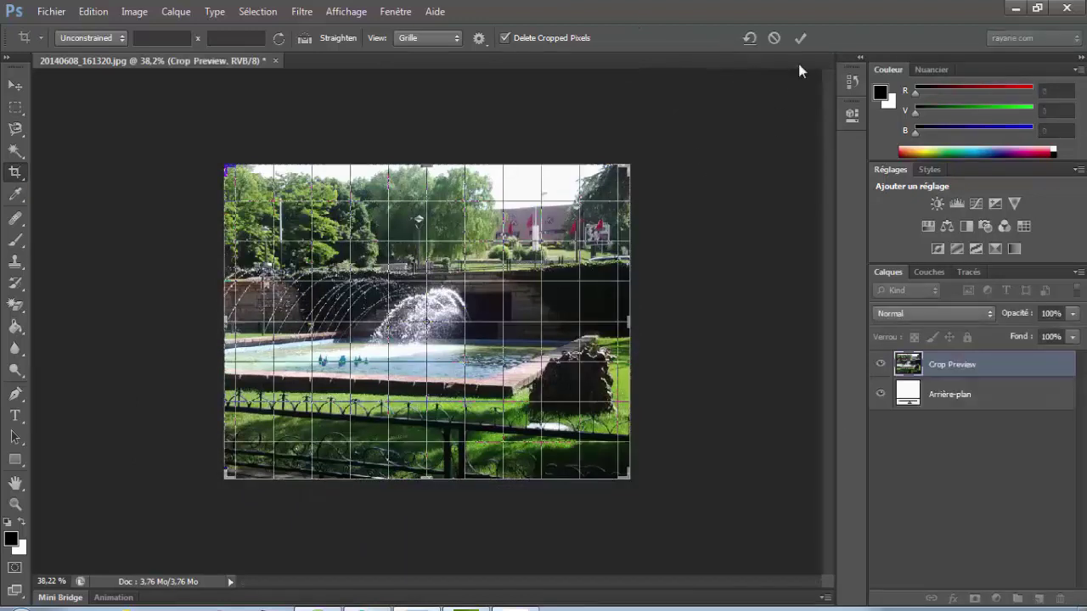
left_click(775, 38)
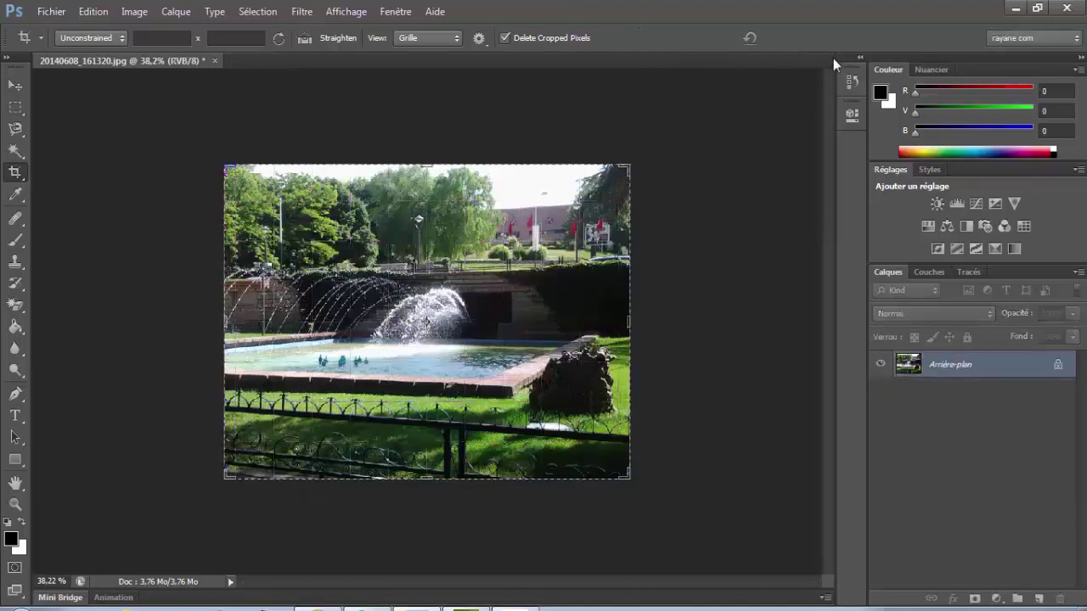
Revert the photo to its opening state in the history to undo the crop
left_click(860, 56)
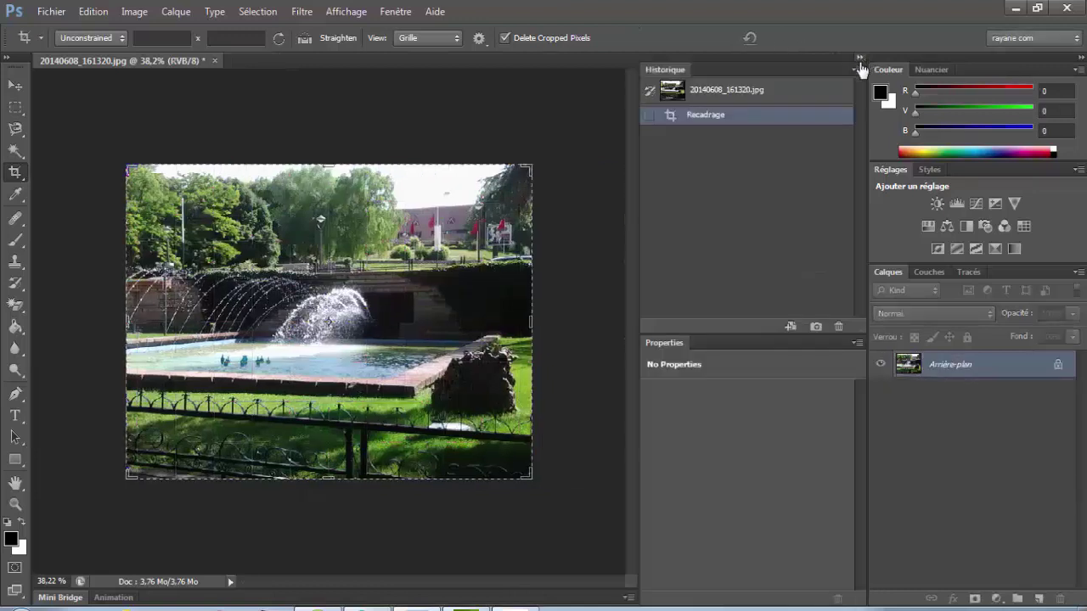
left_click(788, 93)
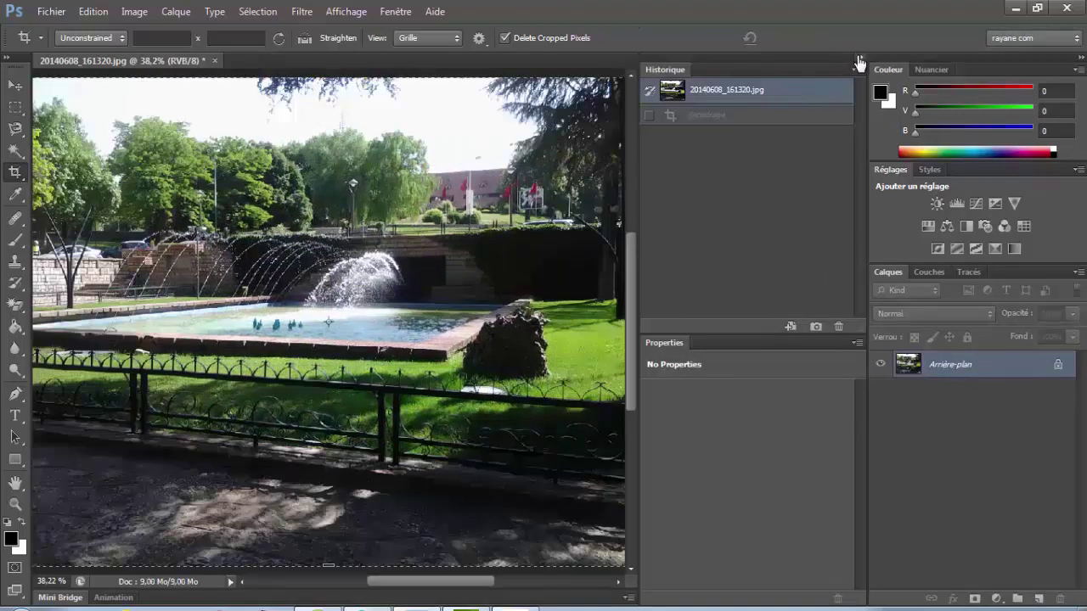
left_click(859, 59)
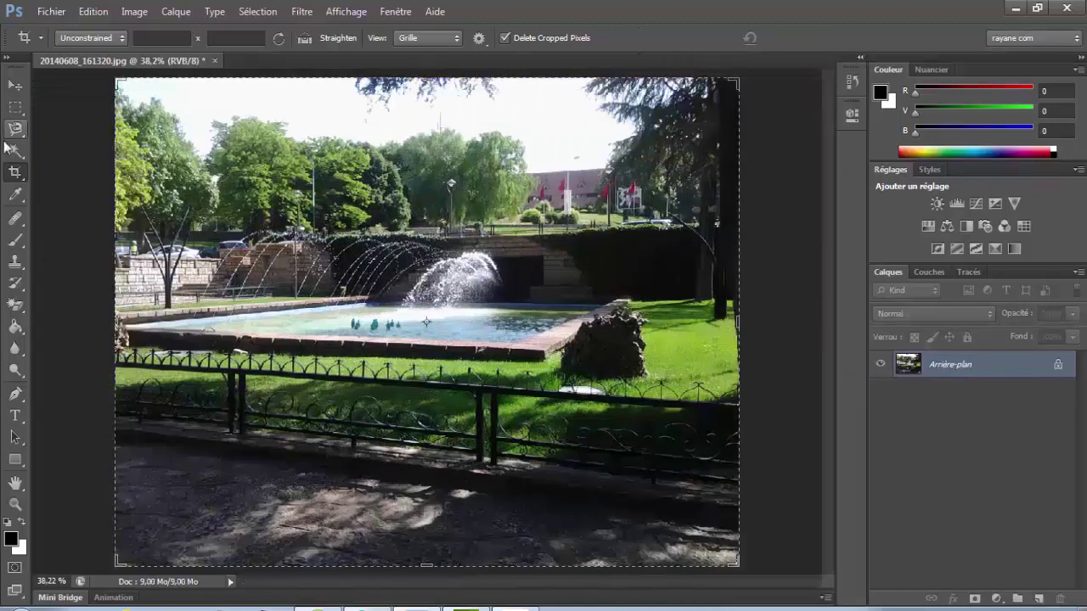
Draw a Perspective Crop grid over the fountain and move it to the right across the photo
left_click(14, 175)
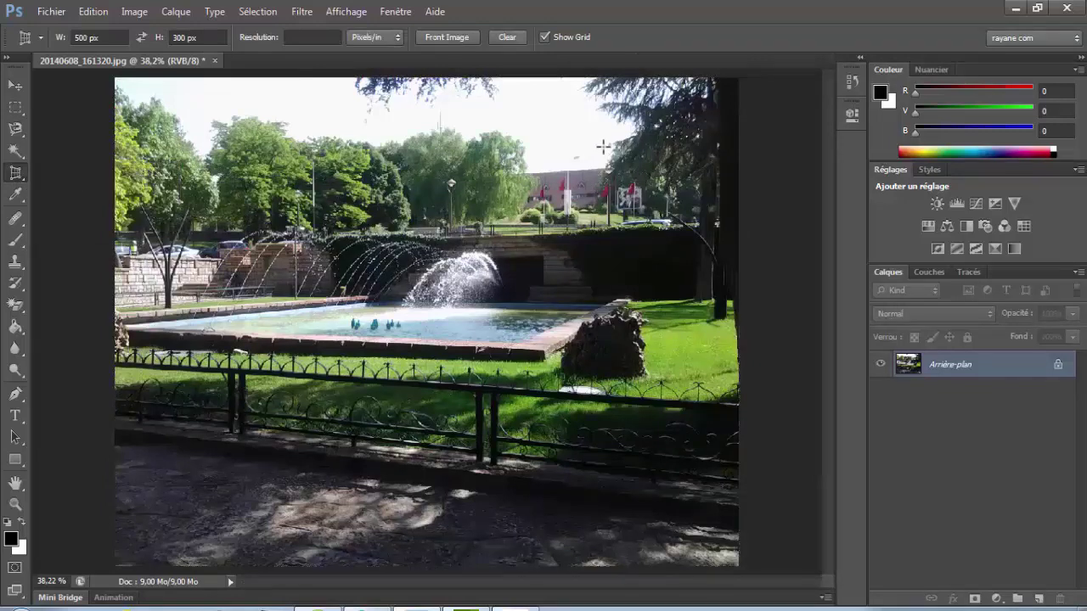
left_click_drag(603, 147, 162, 509)
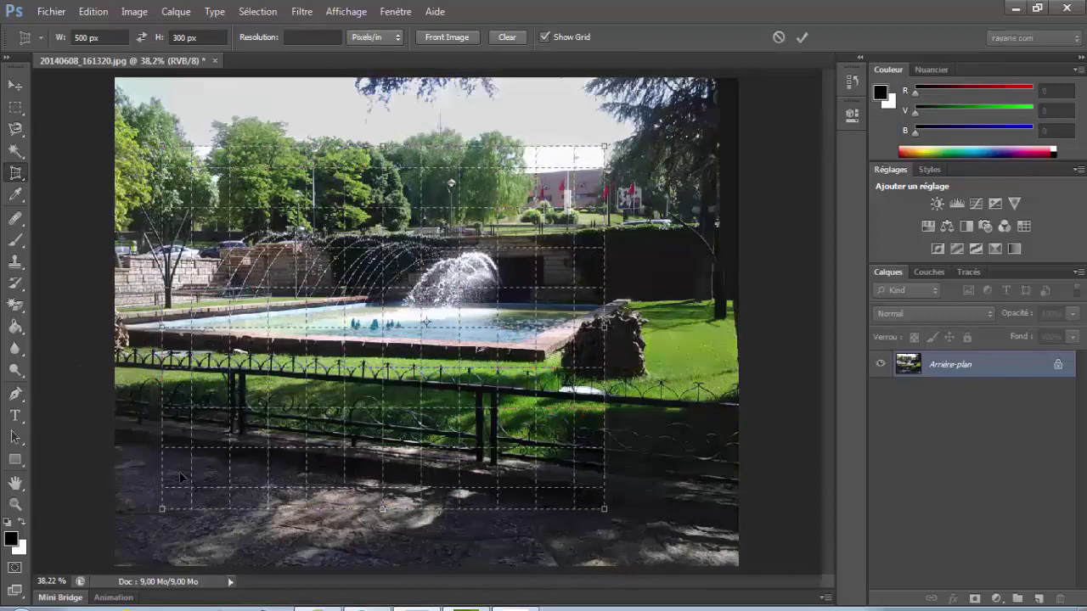
left_click_drag(382, 308, 454, 302)
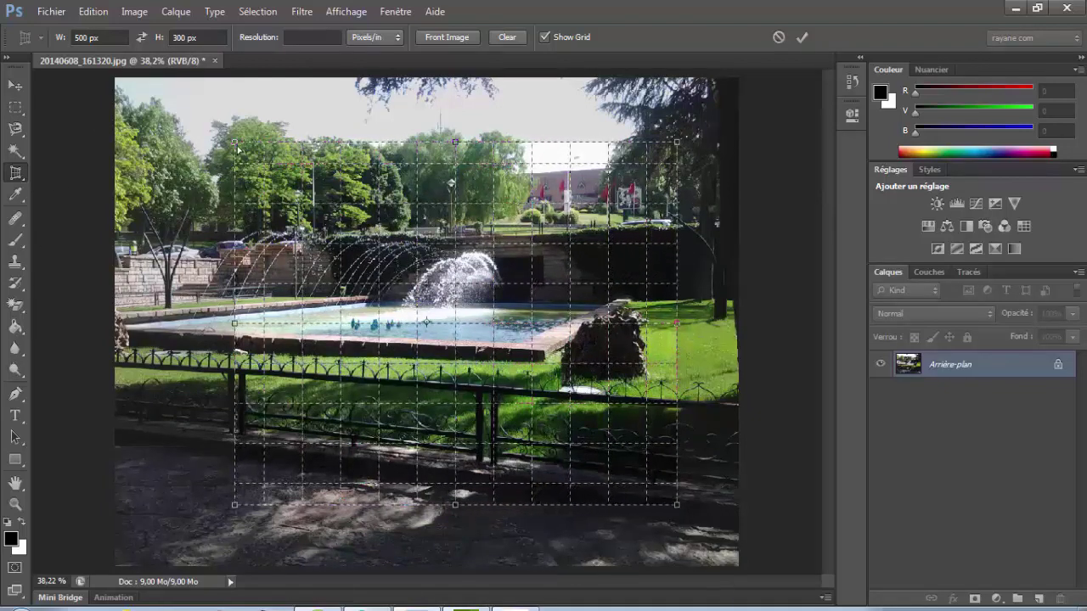
Pull the grid's upper-left corner inward, shift its lower-right corner slightly left, and apply the 500 x 300 px perspective crop
left_click_drag(236, 144, 304, 235)
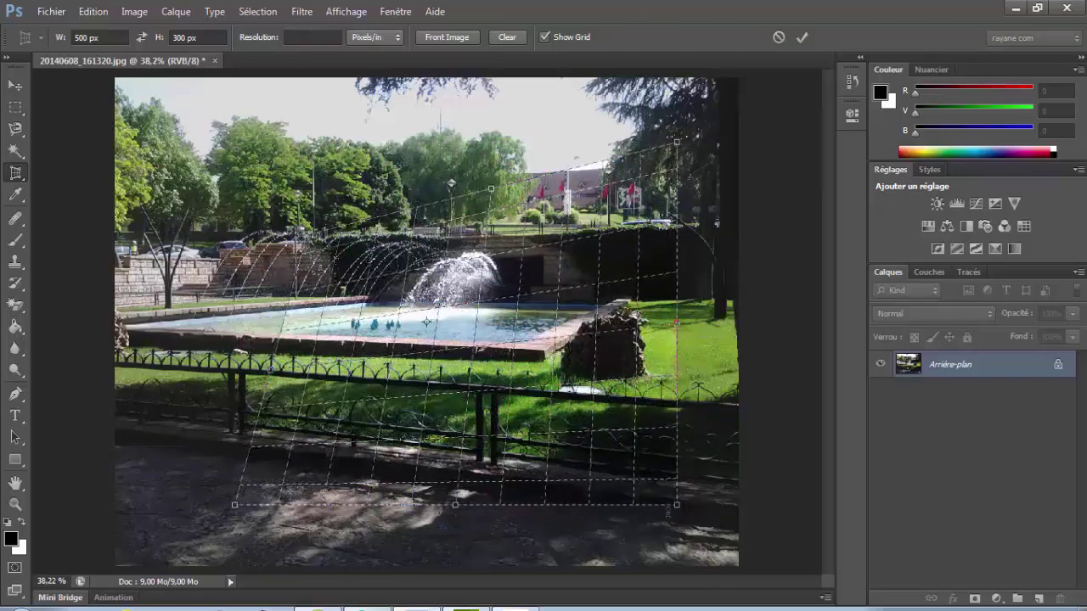
left_click_drag(679, 508, 656, 514)
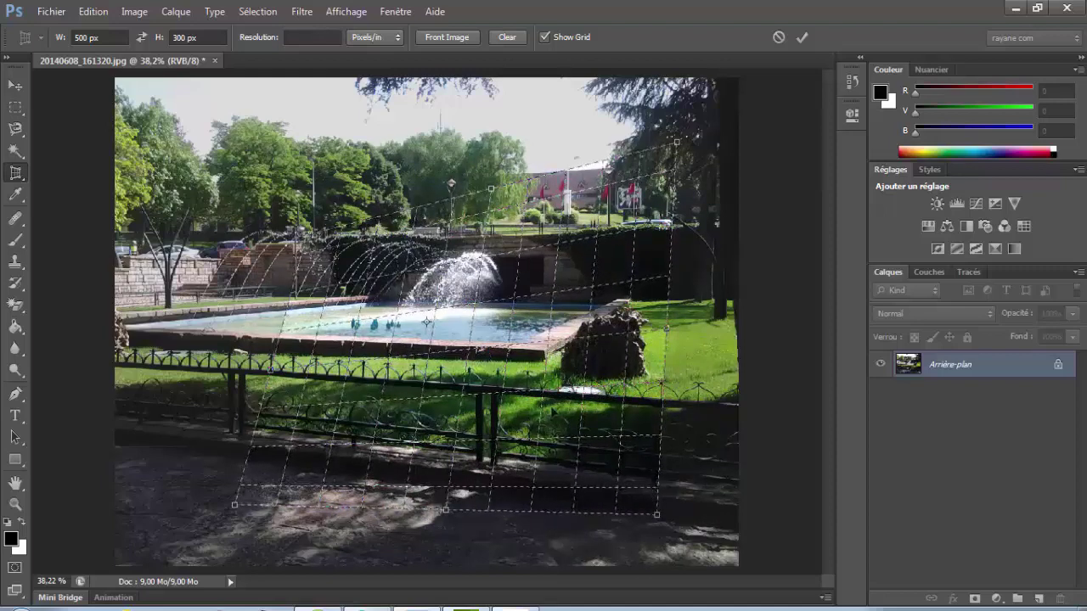
left_click(803, 39)
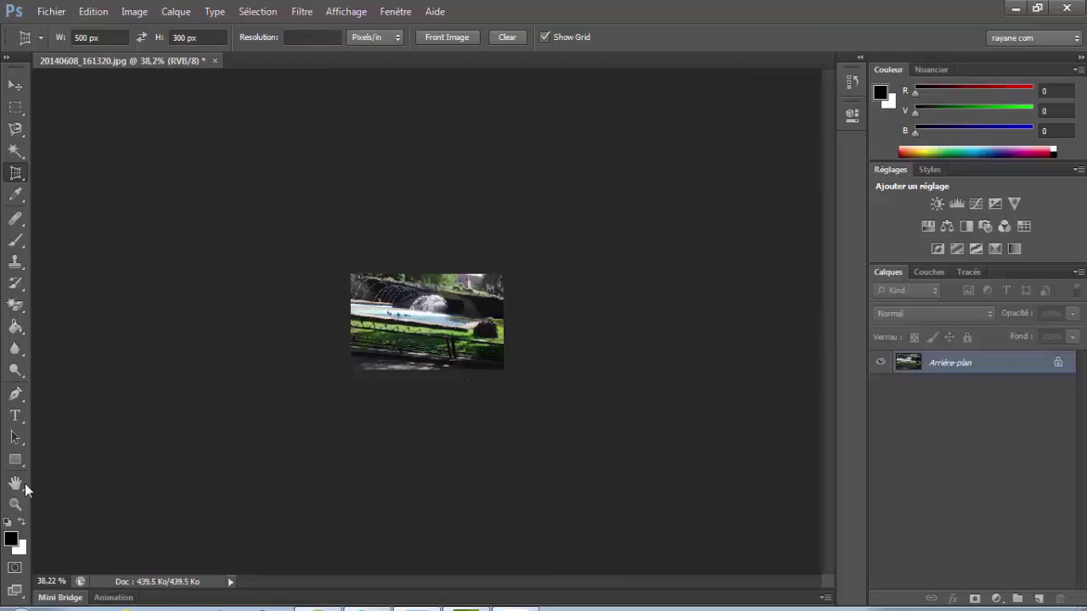
Fit the cropped image to the screen to examine the perspective change
left_click(16, 459)
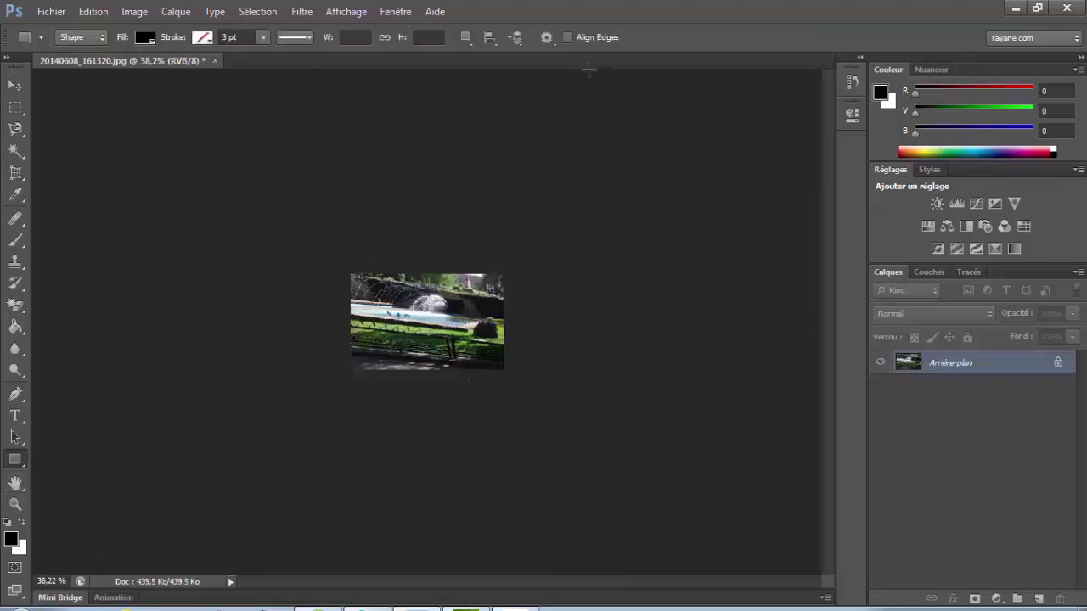
left_click(16, 504)
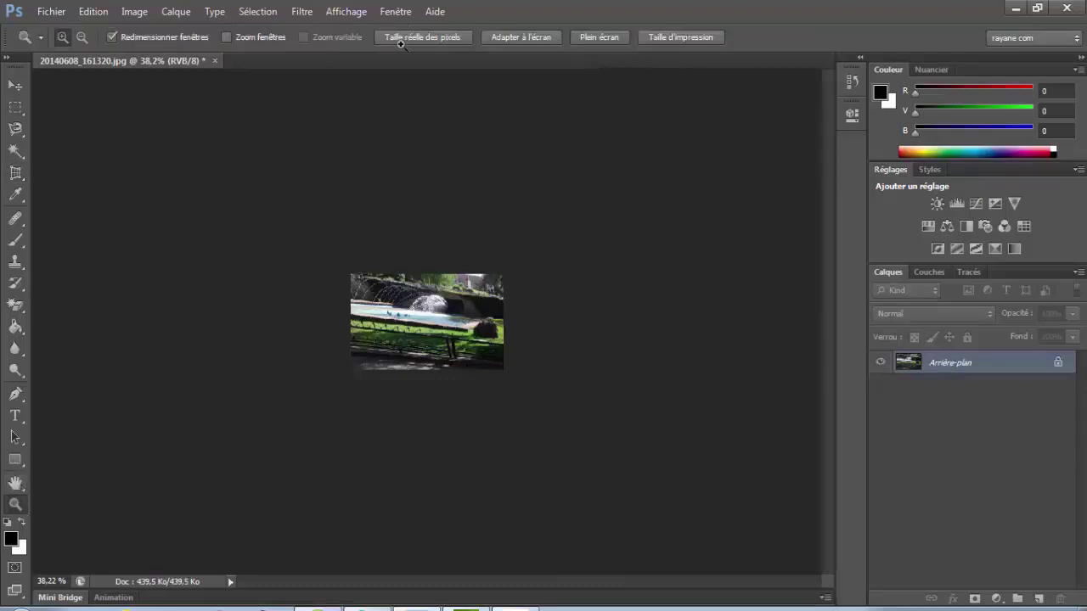
left_click(528, 38)
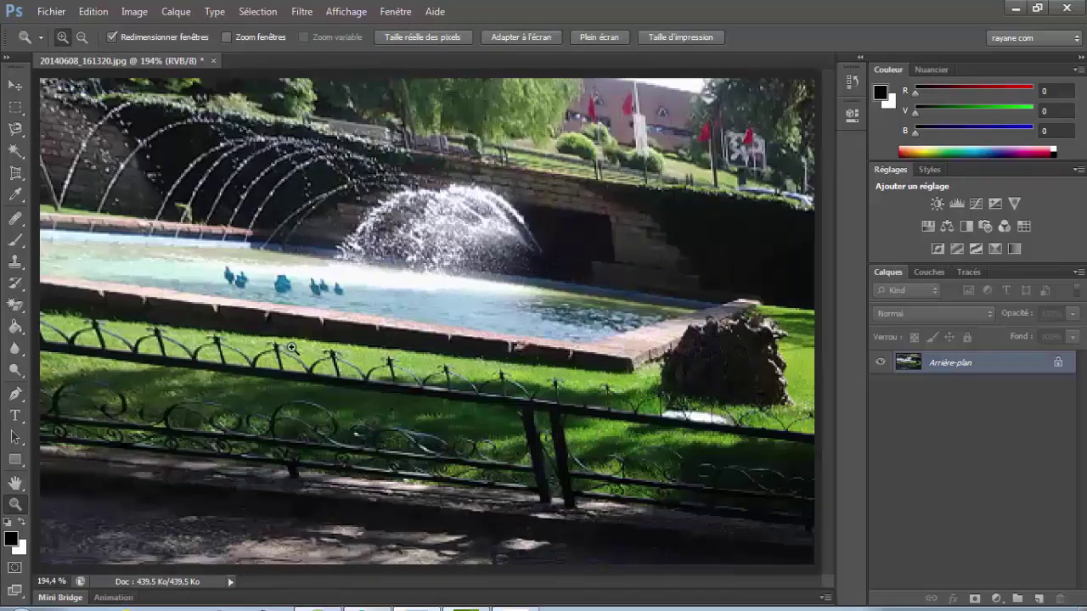
Undo the perspective crop by restoring the photo's opening history state, and fit the full photo to the screen
left_click(860, 59)
left_click(817, 91)
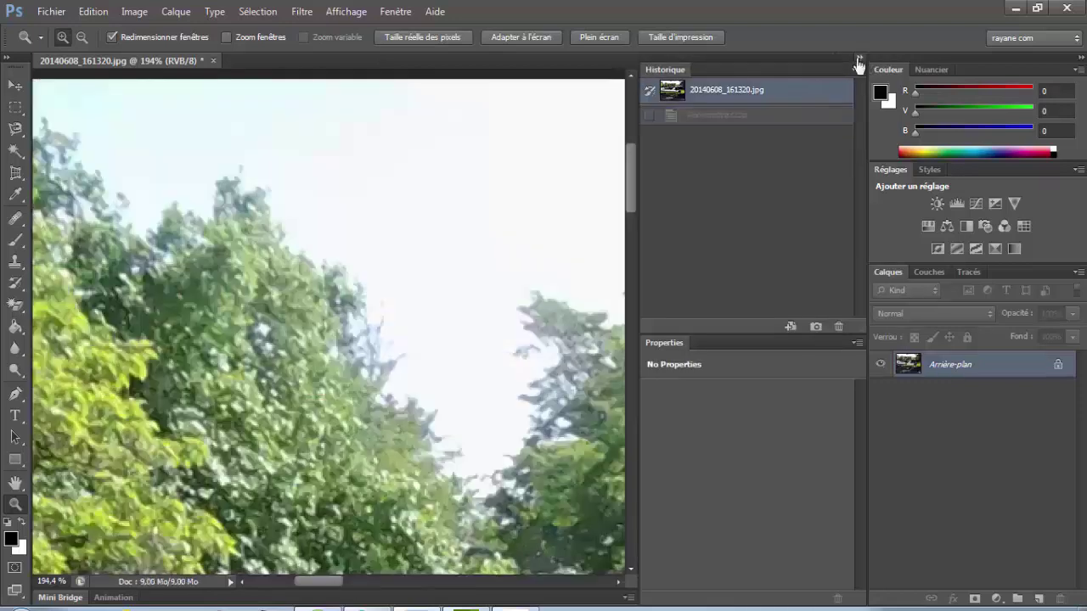
left_click(858, 61)
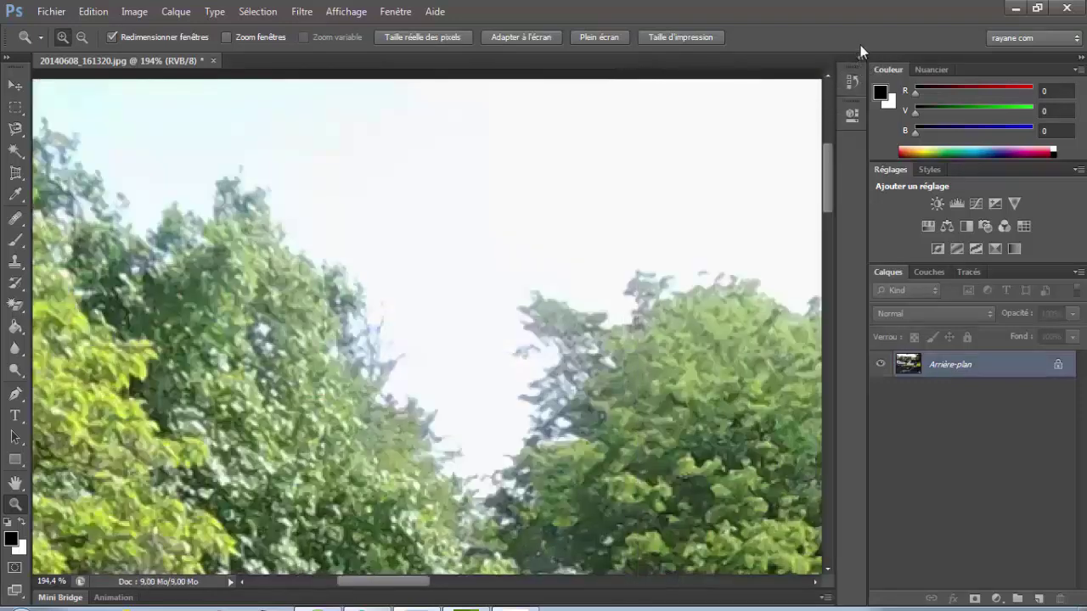
left_click(860, 59)
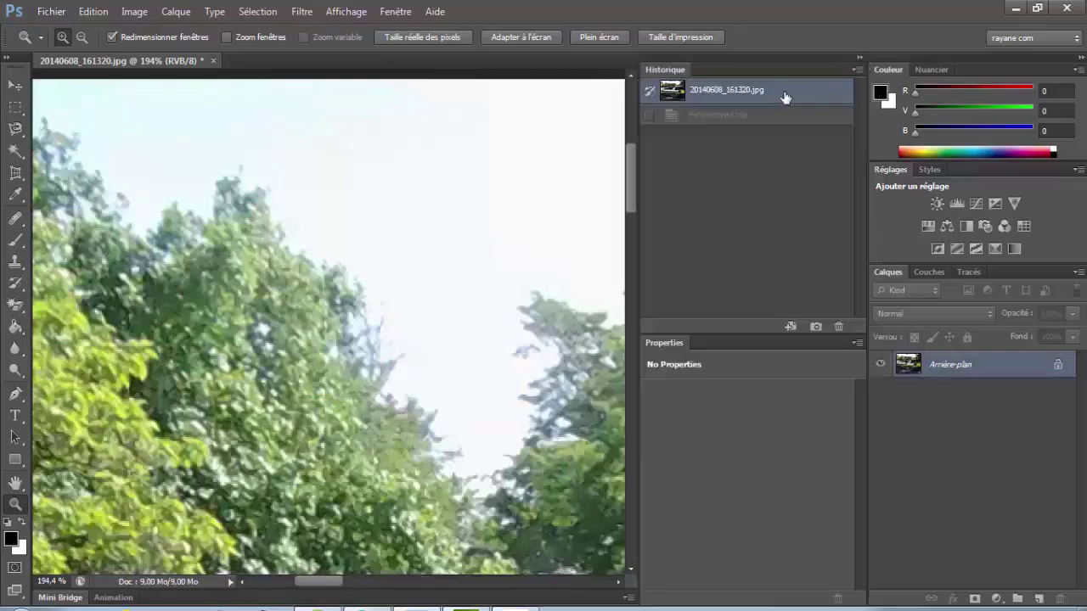
left_click(861, 59)
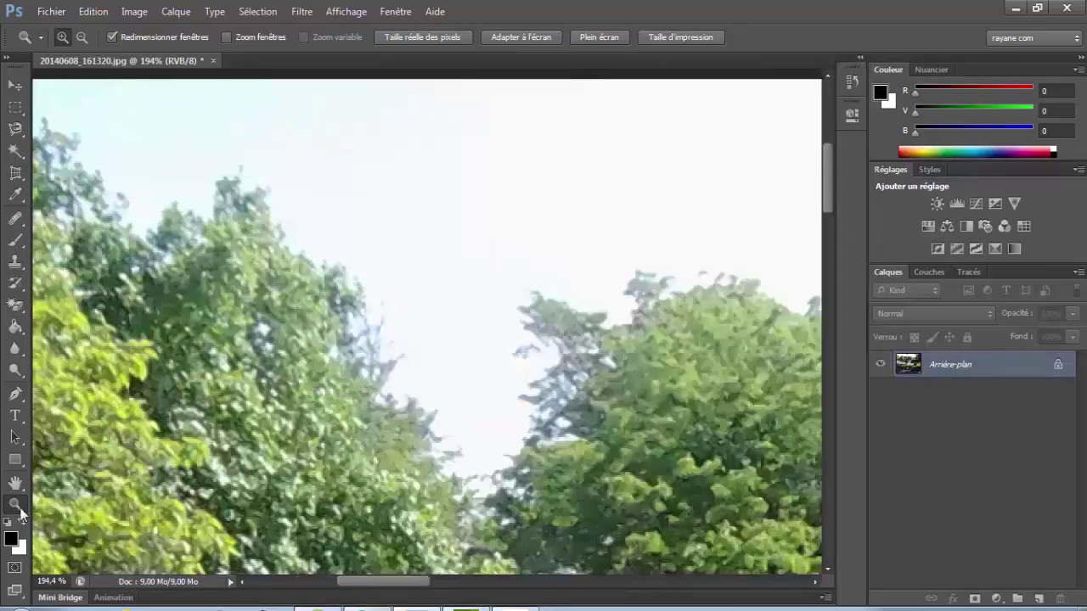
left_click(539, 37)
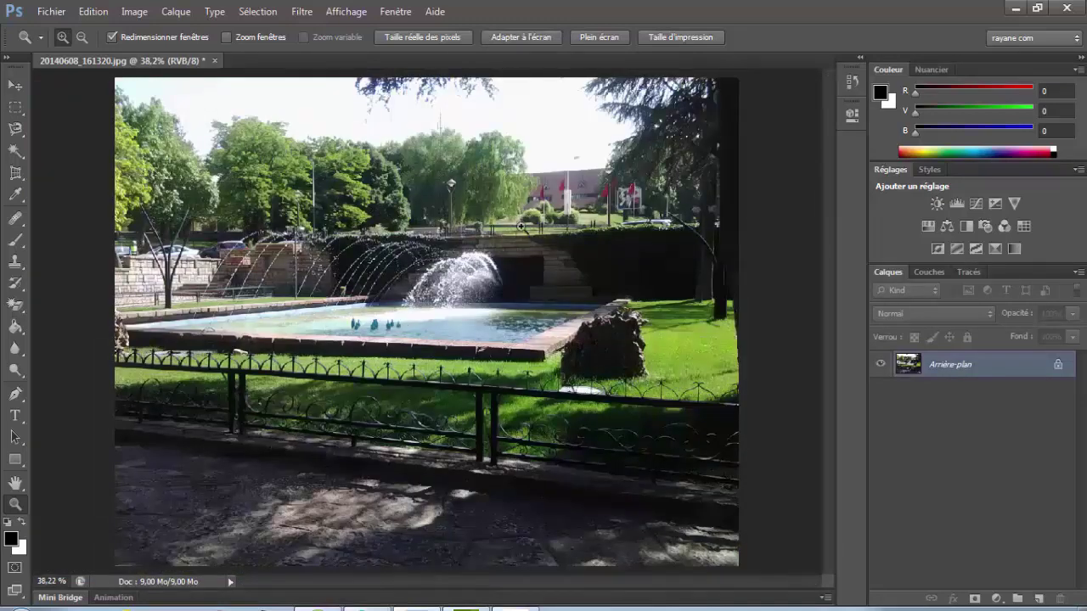
Draw a new perspective crop grid around the fountain and skew it by moving its upper-left, lower-right and upper-right corners
left_click(25, 174)
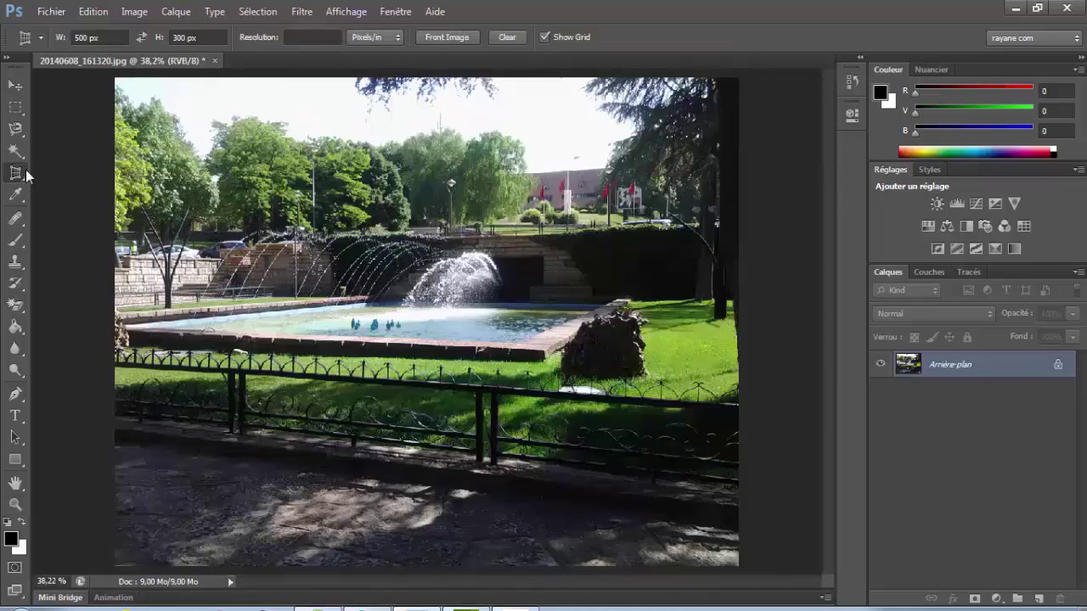
mouse_move(589, 173)
left_mouse_down()
mouse_move(357, 210)
mouse_move(240, 479)
left_mouse_up()
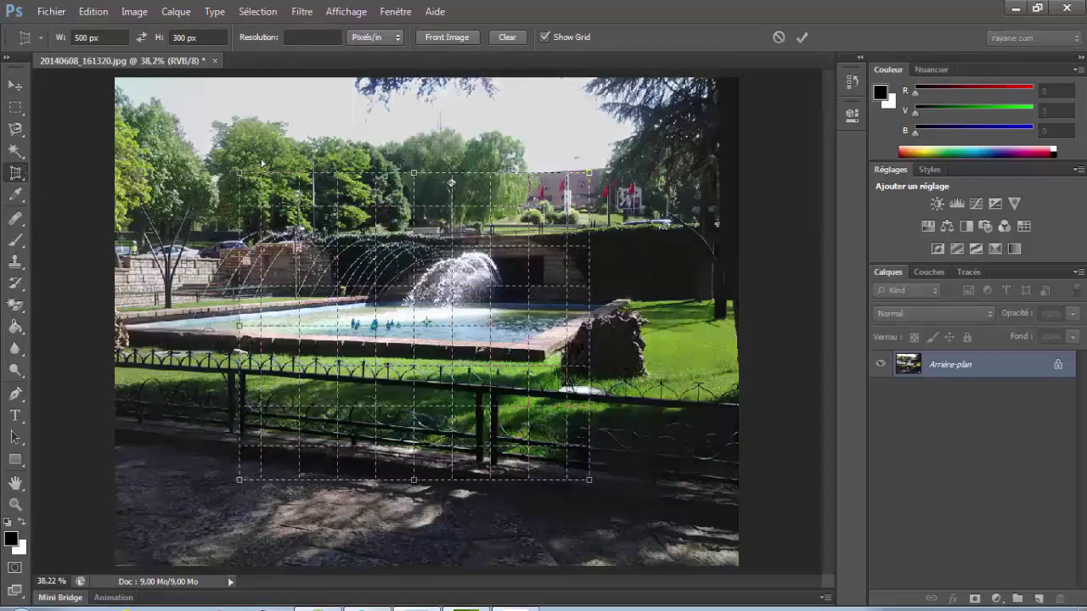
left_click_drag(239, 173, 465, 121)
left_click_drag(589, 479, 418, 512)
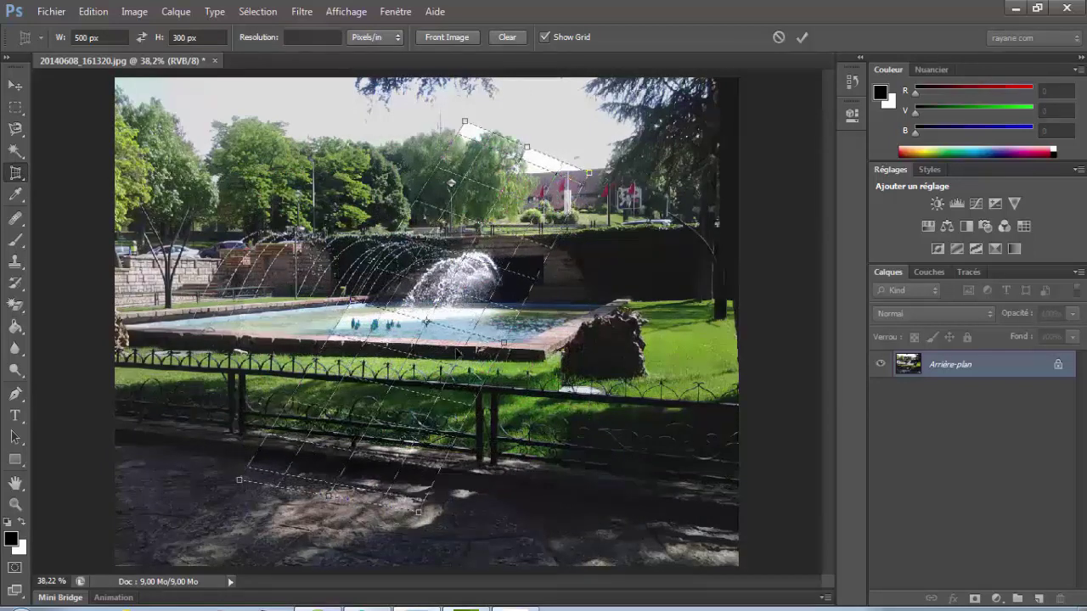
left_click_drag(590, 177, 713, 443)
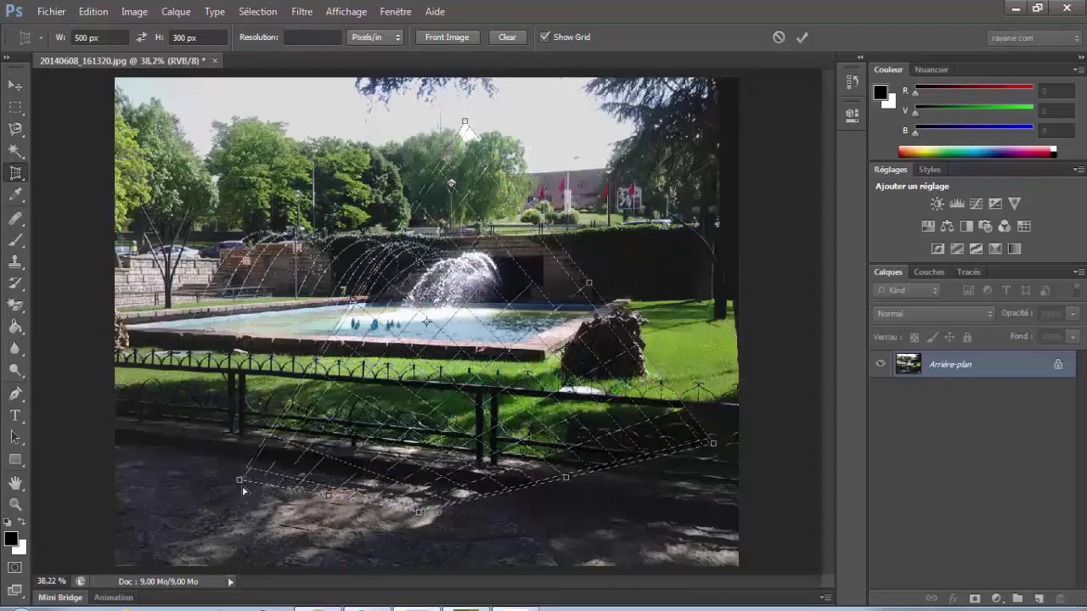
Distort the perspective grid further by repositioning all four corners into a narrow slanted shape over the fountain, and apply the crop
left_click_drag(239, 480, 224, 232)
left_click_drag(483, 130, 664, 170)
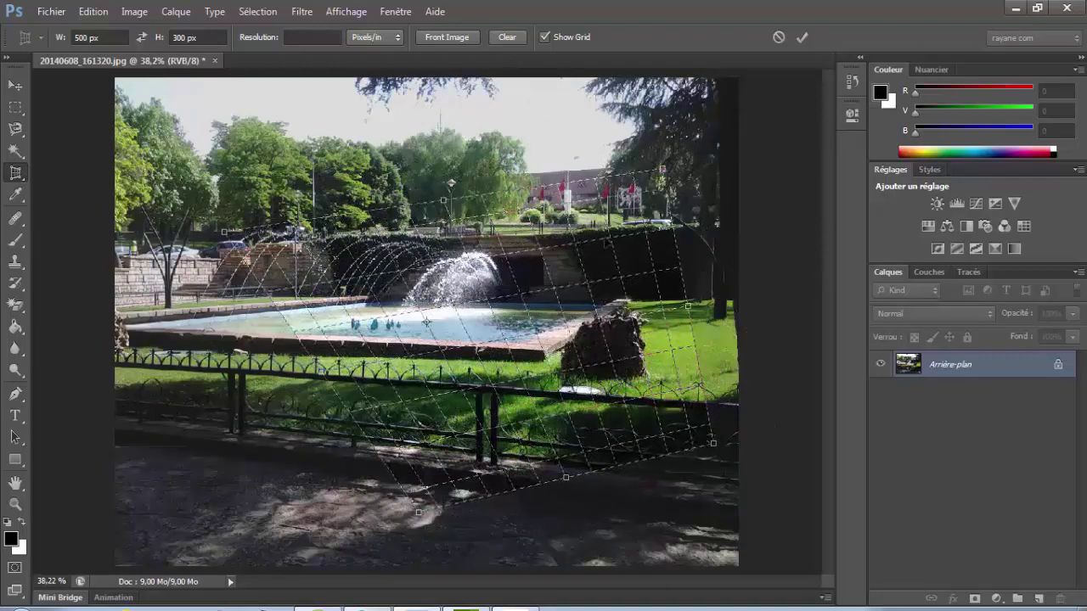
left_click_drag(713, 442, 542, 272)
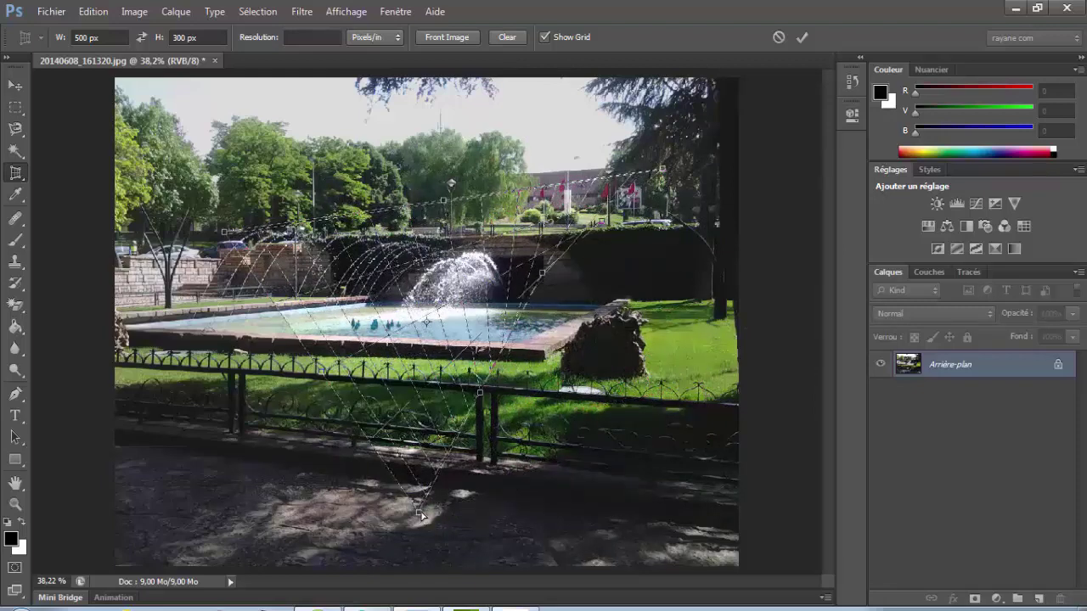
left_click_drag(418, 512, 292, 431)
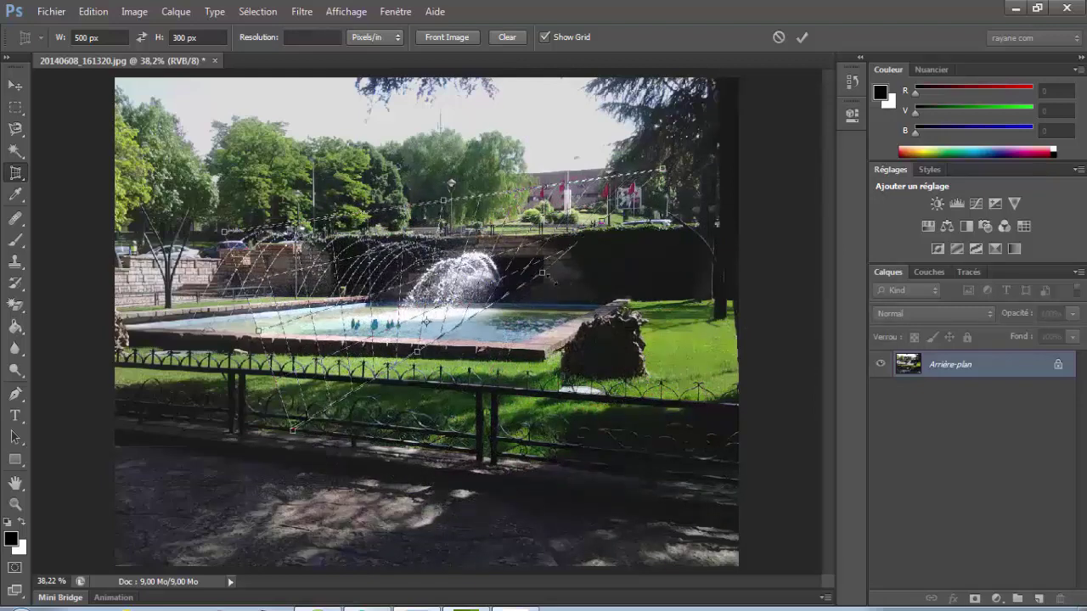
left_click_drag(542, 273, 618, 266)
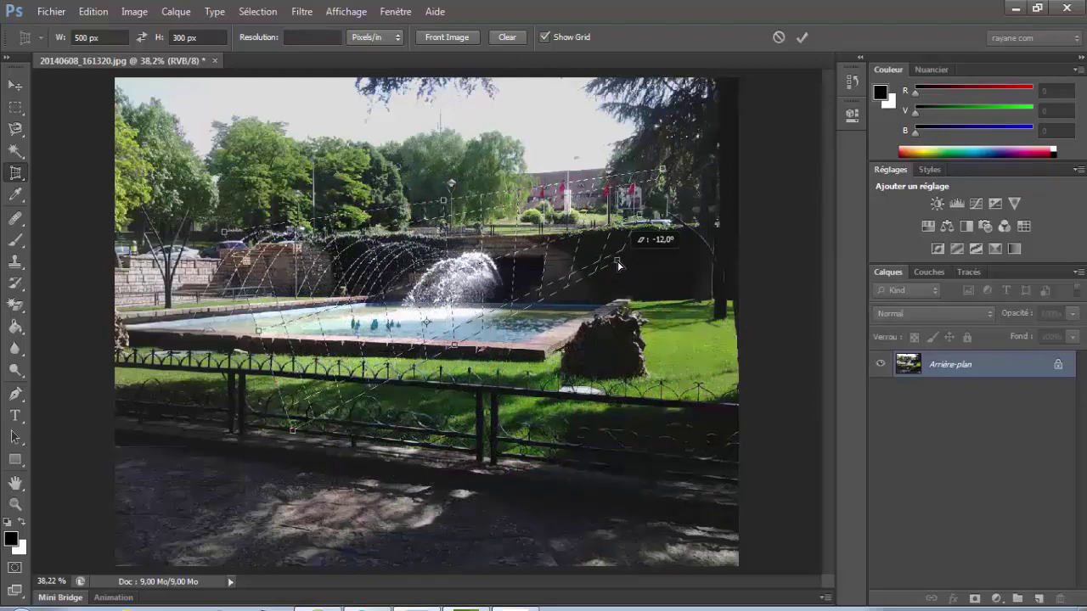
left_click(799, 37)
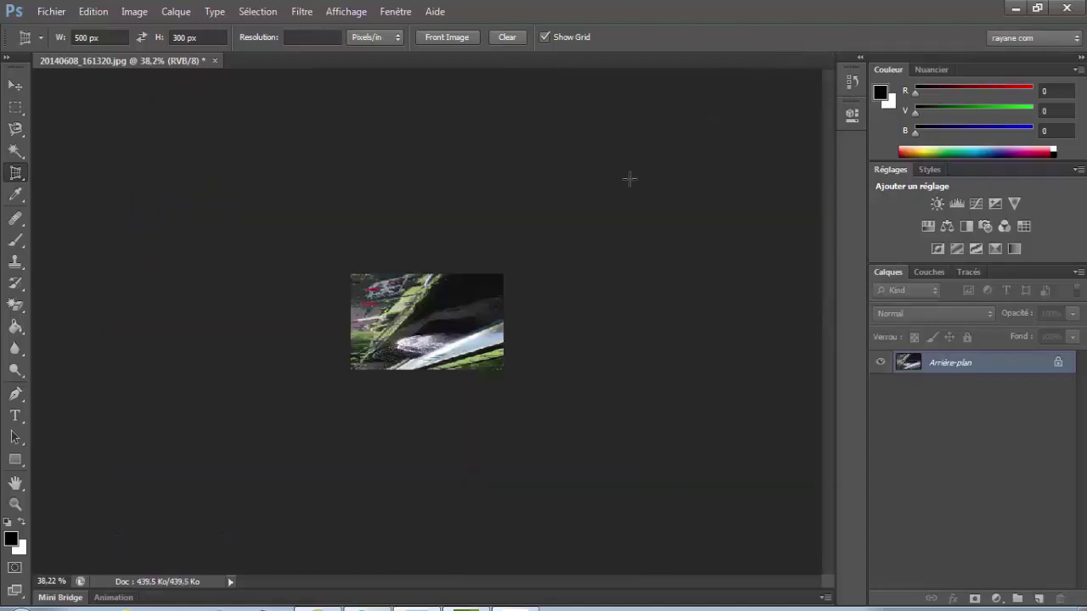
Examine the distorted crop result fitted to the screen and at 100% zoom
left_click(14, 504)
left_click(544, 41)
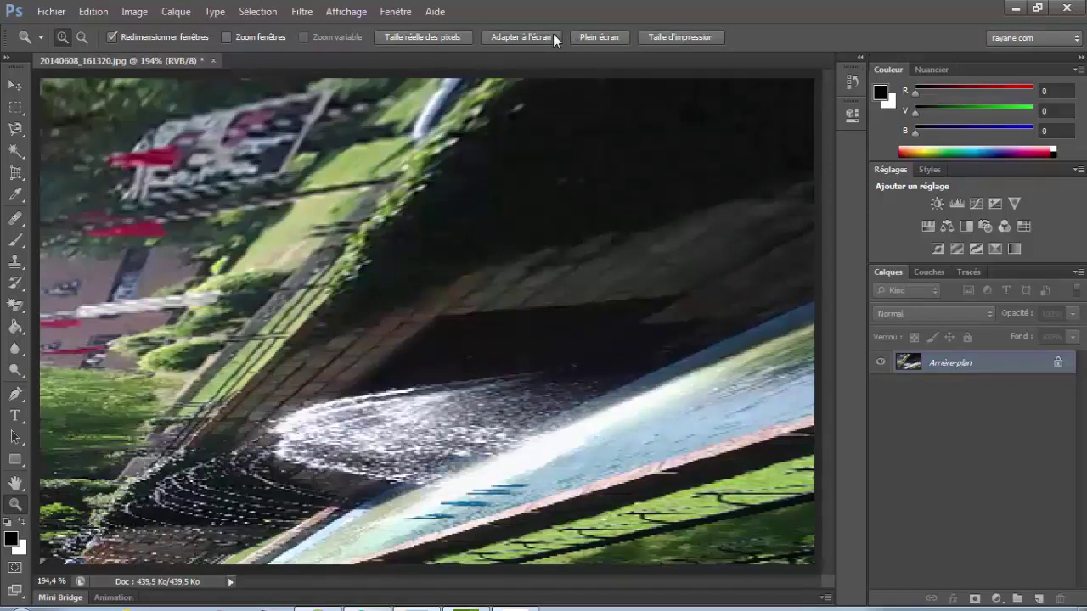
key("ctrl+1")
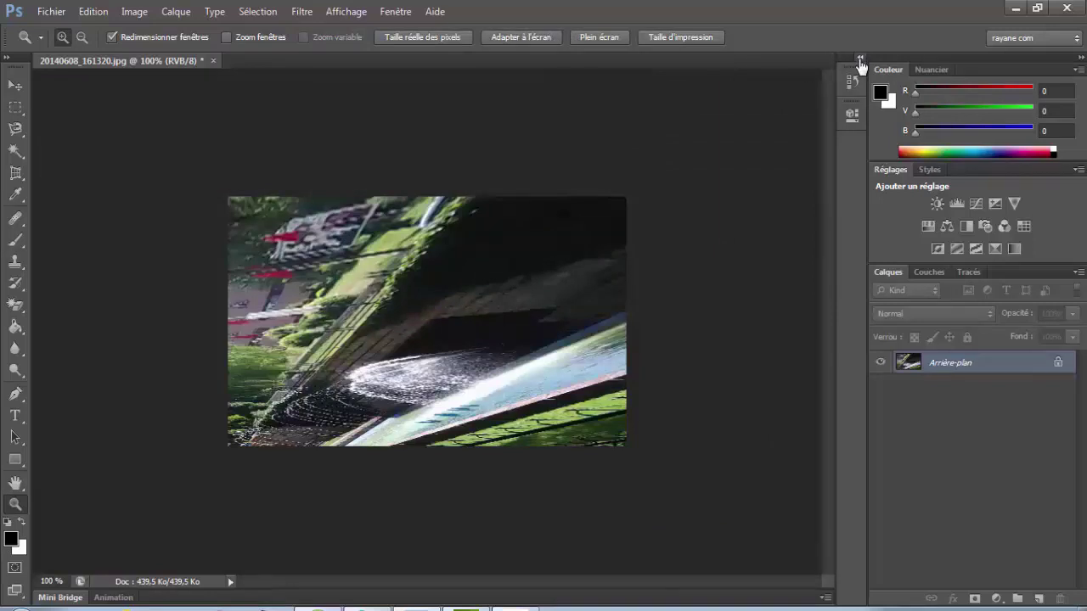
Restore the uncropped fountain photo from the history to undo the distorted perspective crop
left_click(860, 60)
left_click(772, 90)
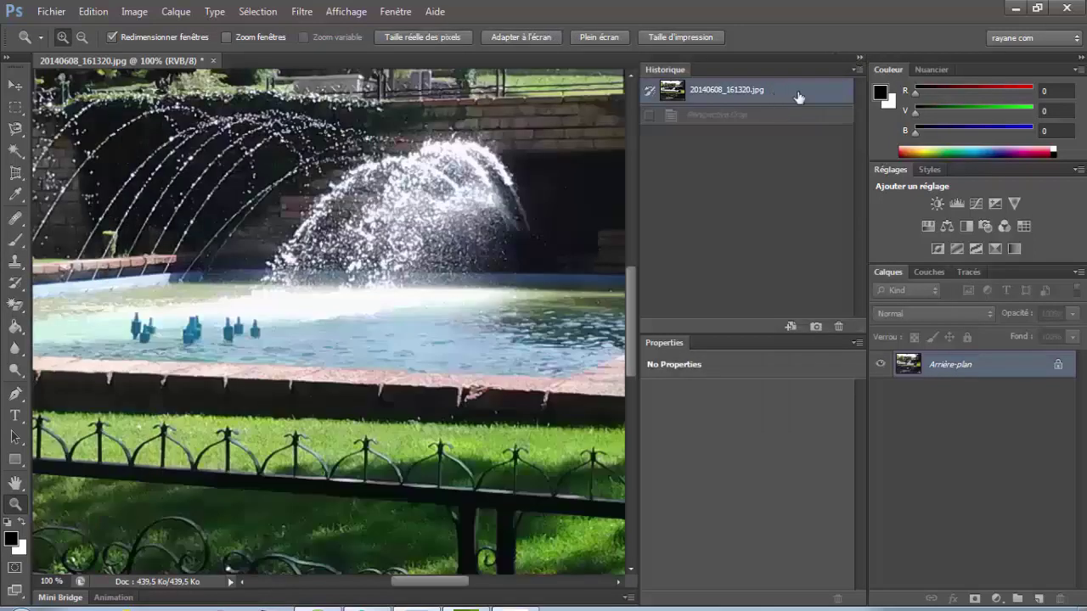
left_click(860, 58)
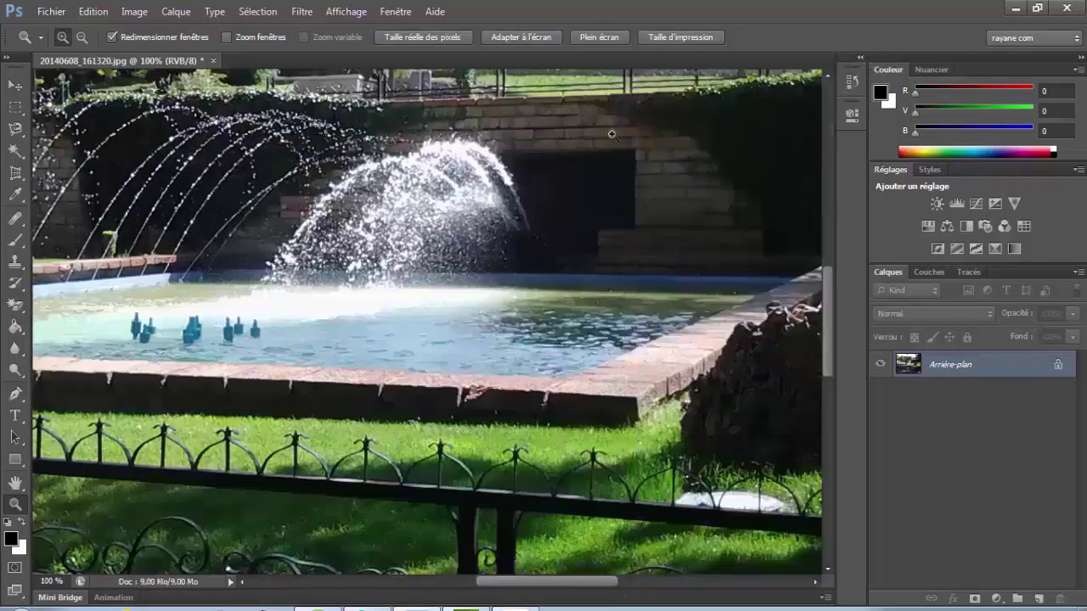
Draw a perspective crop grid over the photo's right half and skew it by moving its lower-right, upper-right and lower-left corners
left_click(527, 37)
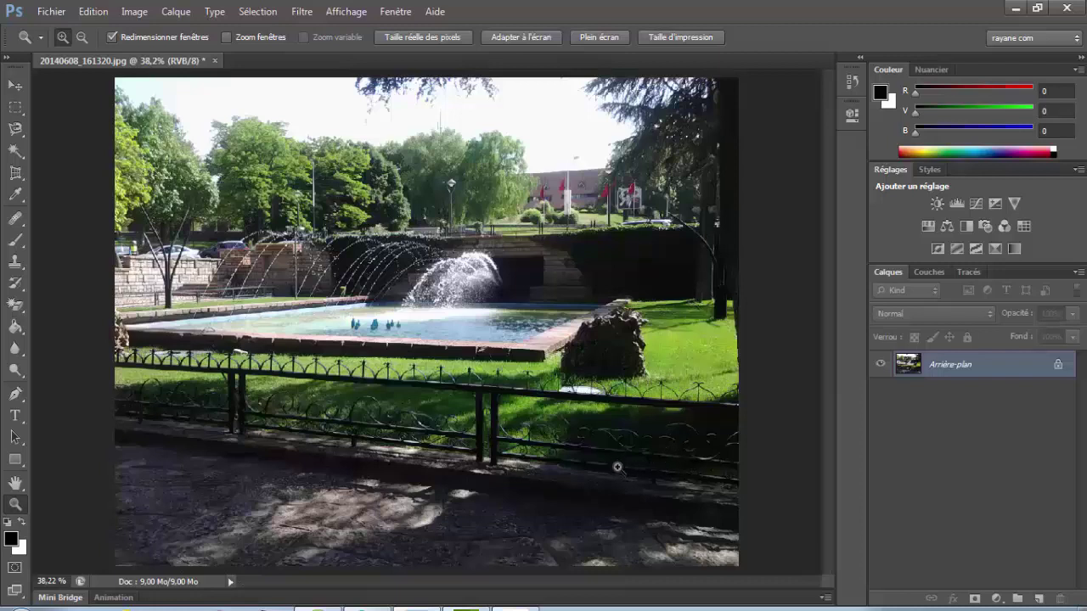
left_click(16, 173)
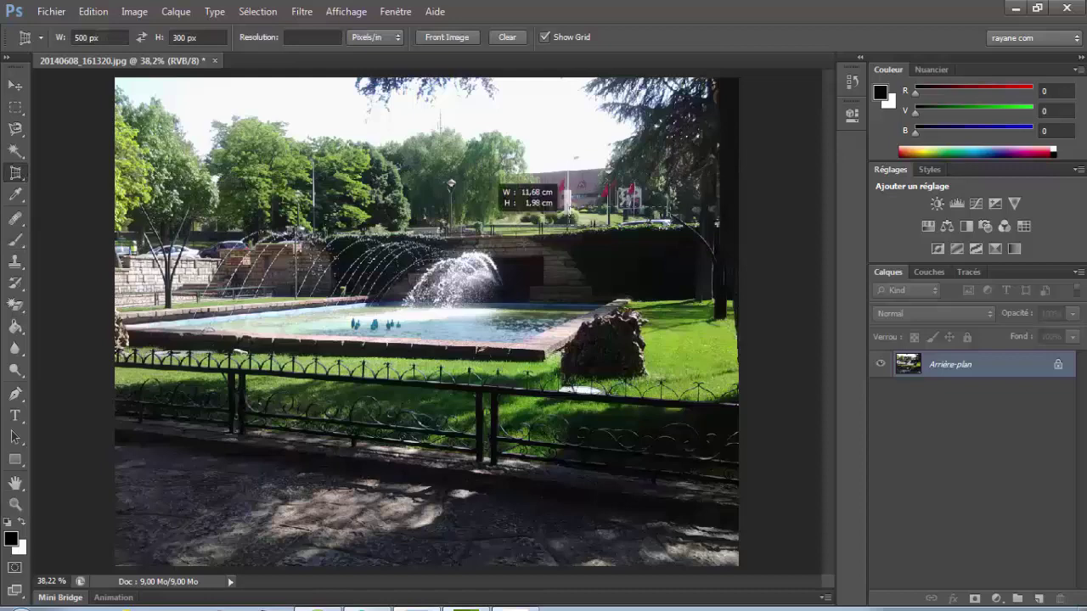
mouse_move(568, 222)
left_mouse_down()
mouse_move(364, 406)
mouse_move(364, 505)
left_mouse_up()
left_click_drag(613, 366, 659, 355)
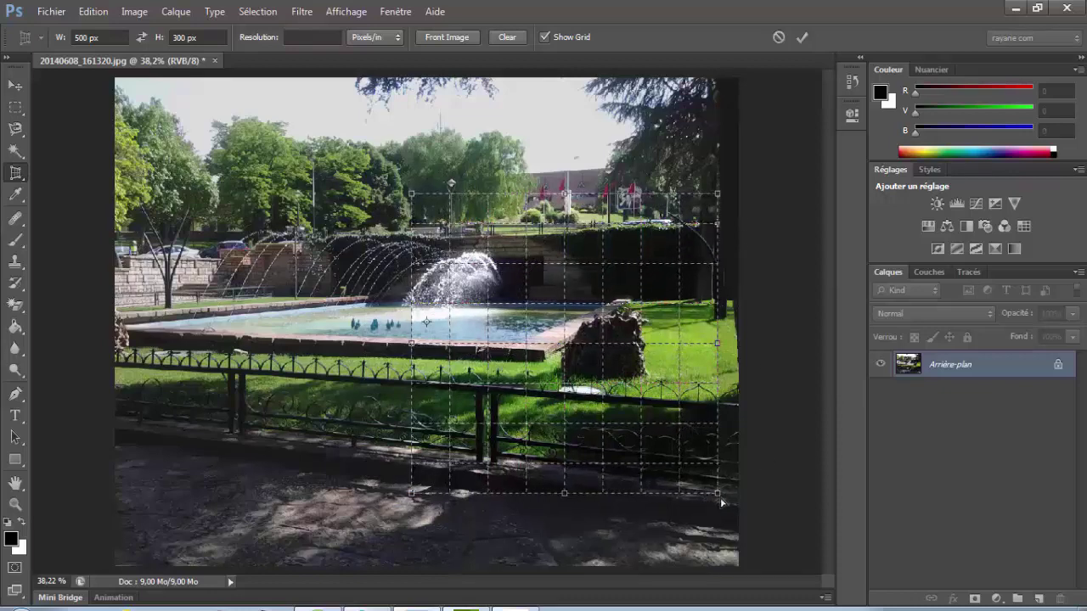
left_click_drag(720, 498, 728, 407)
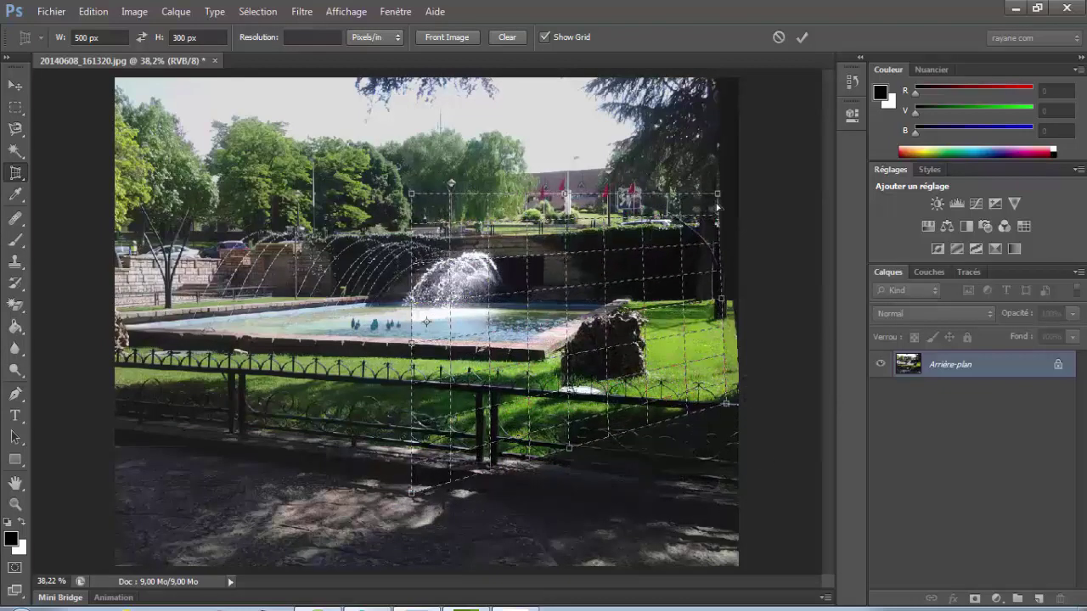
left_click_drag(717, 196, 692, 152)
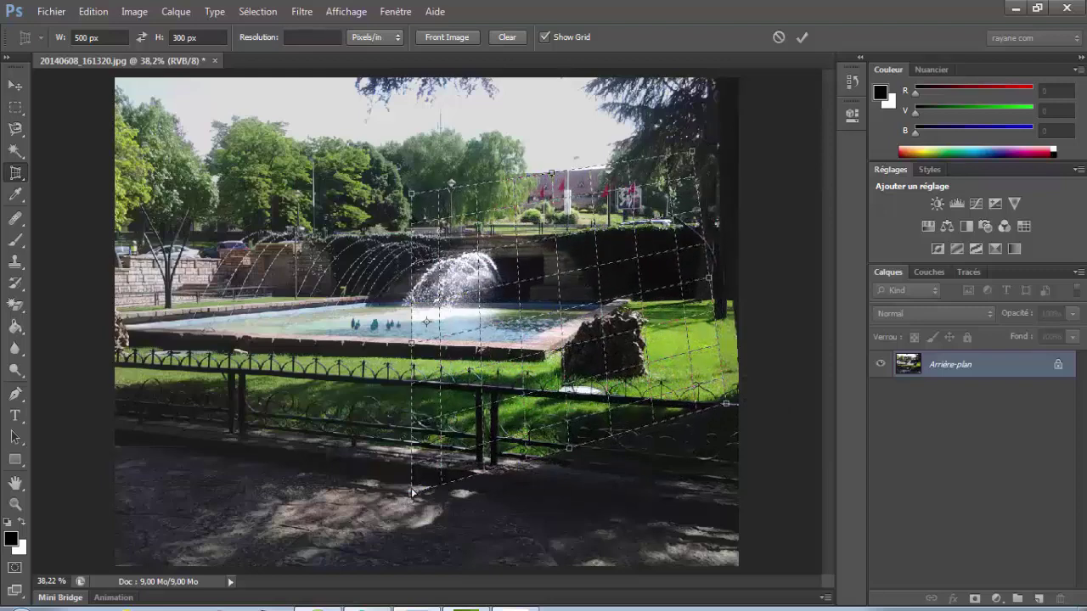
left_click_drag(412, 491, 586, 522)
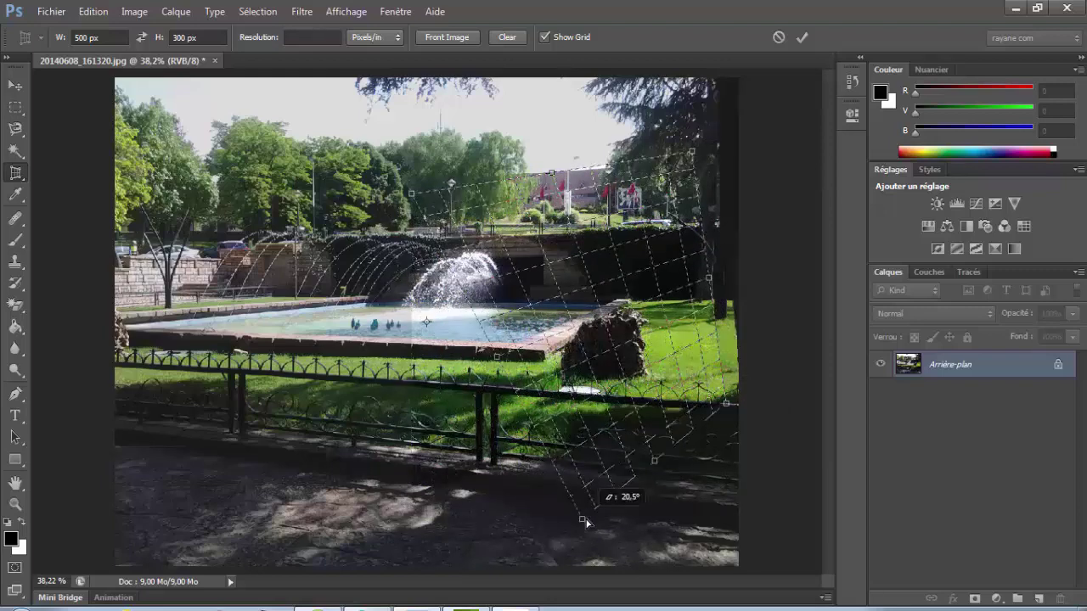
Distort the perspective grid further by repositioning all four corners around the rock and lawn, and apply the crop
left_click_drag(411, 193, 502, 257)
left_click_drag(696, 151, 687, 123)
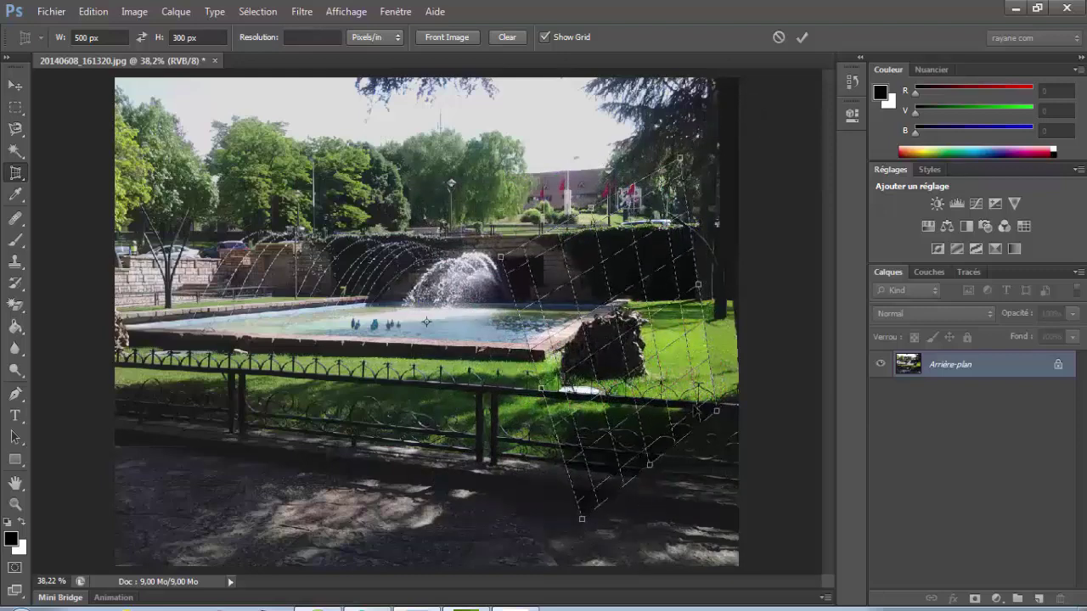
left_click_drag(716, 411, 725, 363)
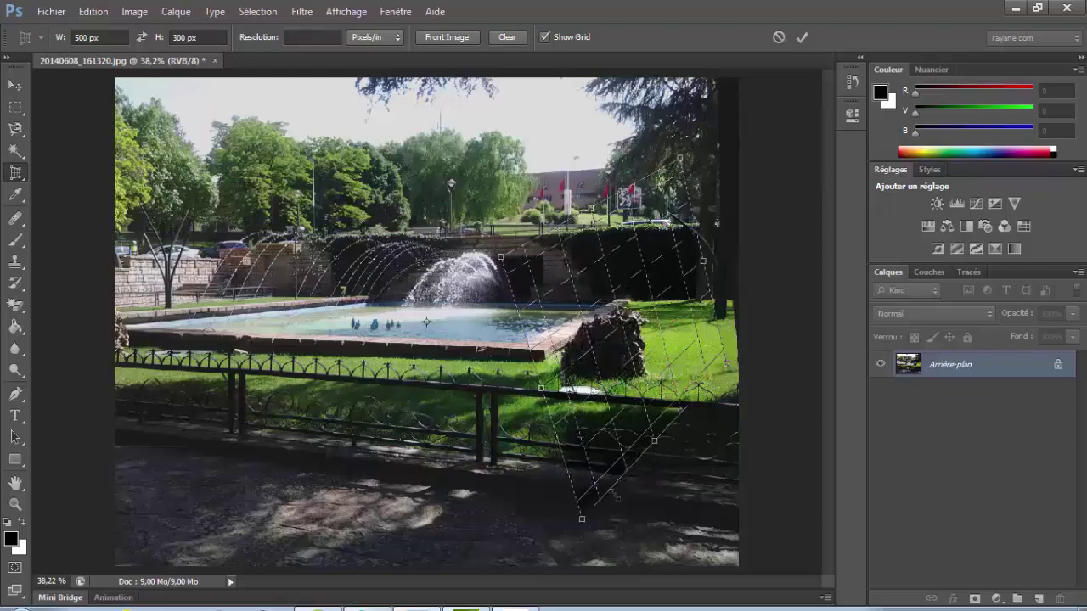
left_click_drag(582, 518, 661, 537)
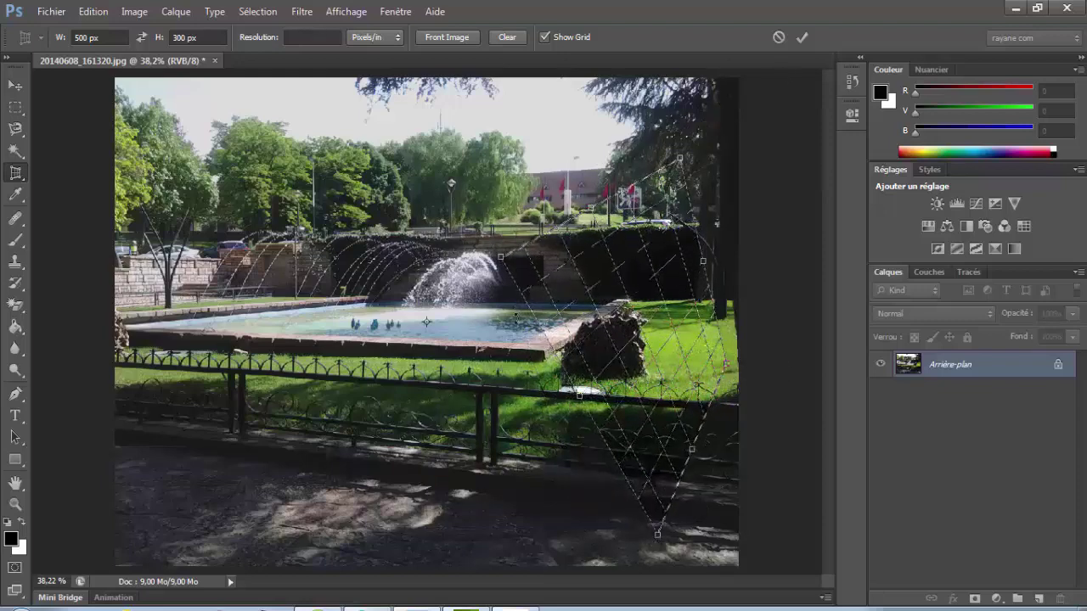
left_click_drag(500, 257, 444, 343)
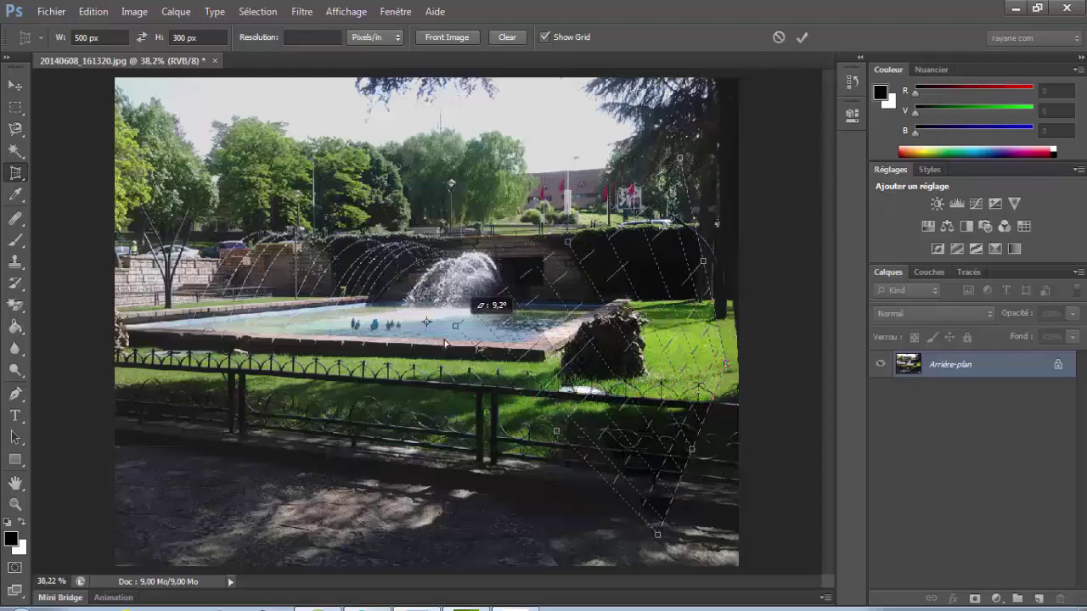
left_click_drag(680, 158, 660, 113)
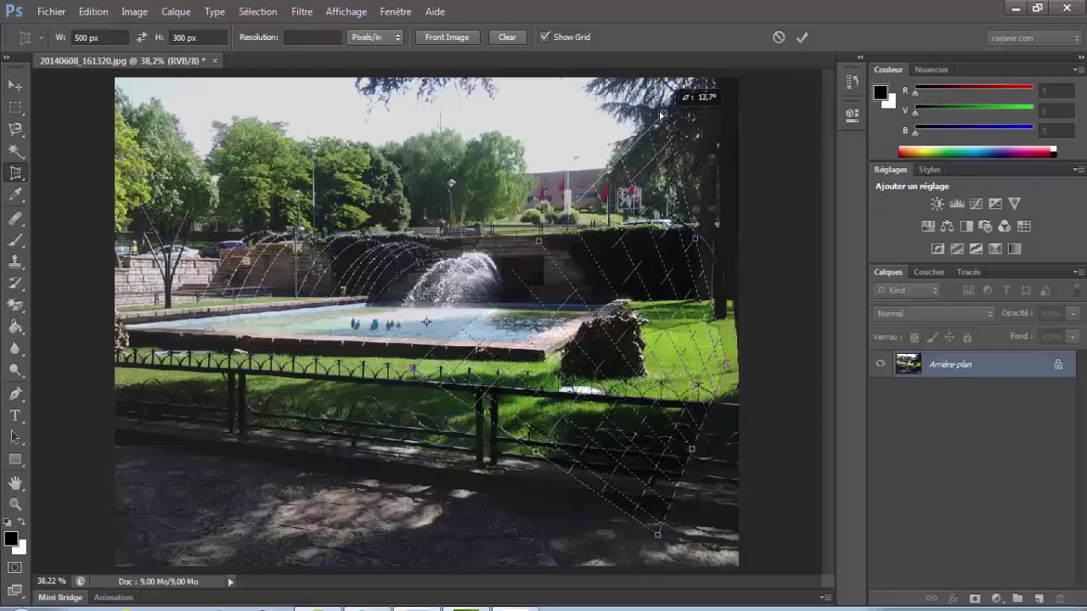
left_click(797, 39)
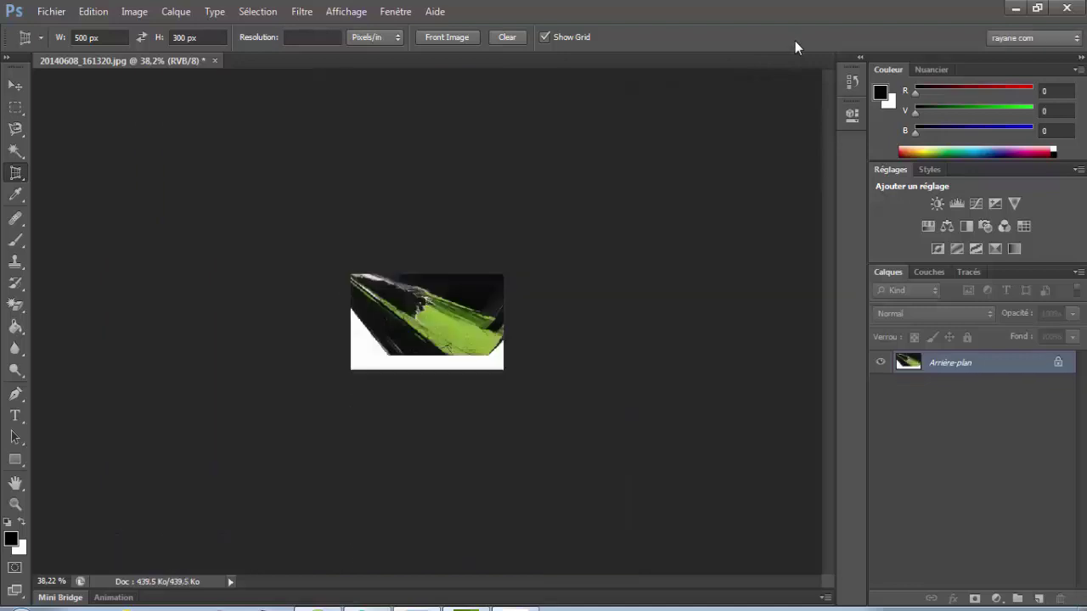
left_click(19, 506)
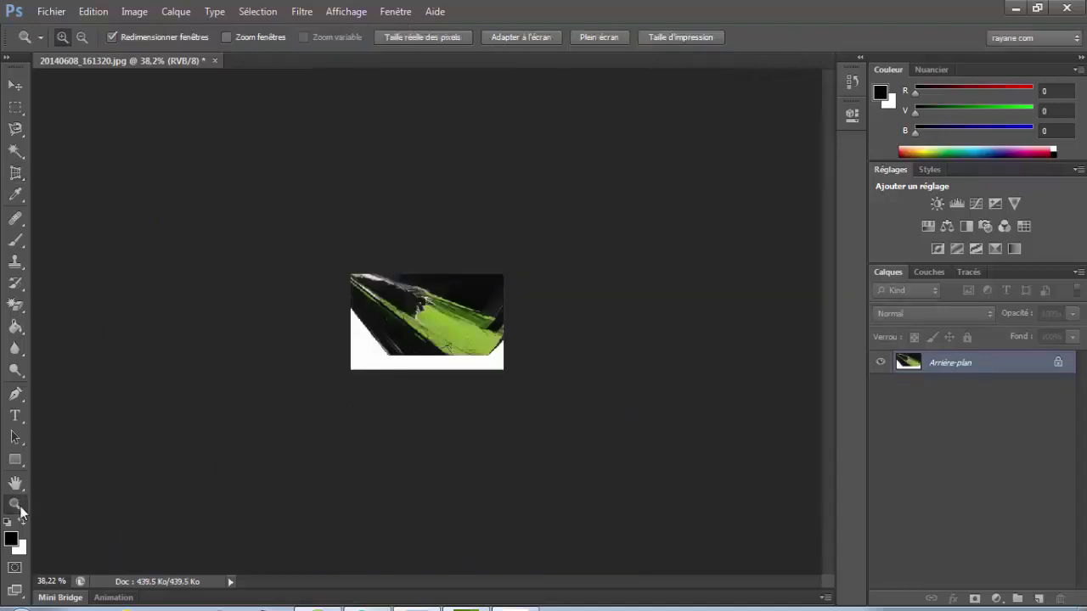
left_click(516, 38)
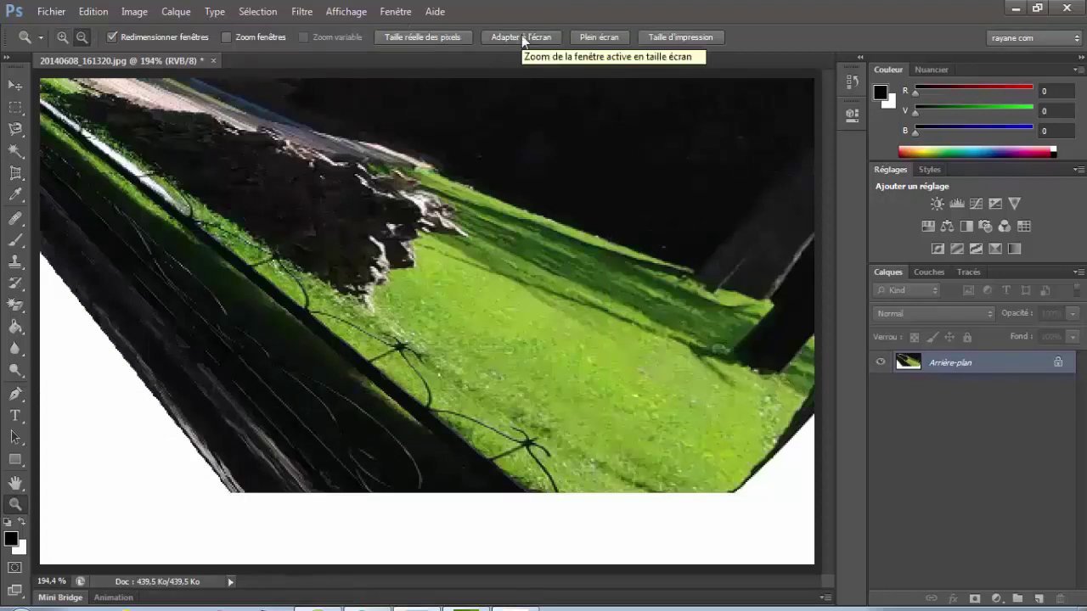
Restore the original fountain photo from the history to undo the skewed perspective crop
left_click(861, 60)
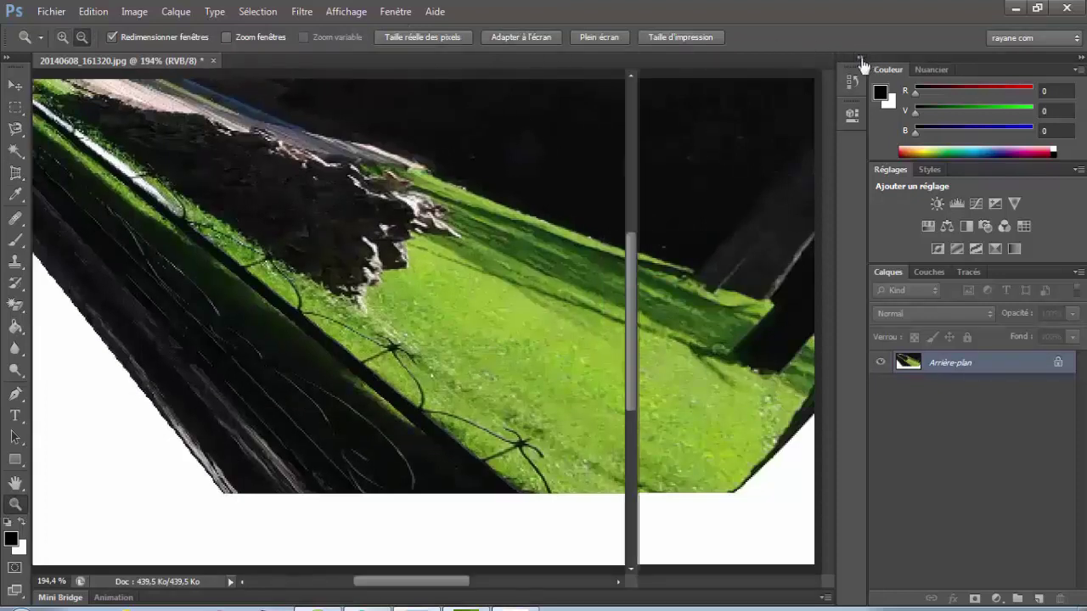
left_click(788, 100)
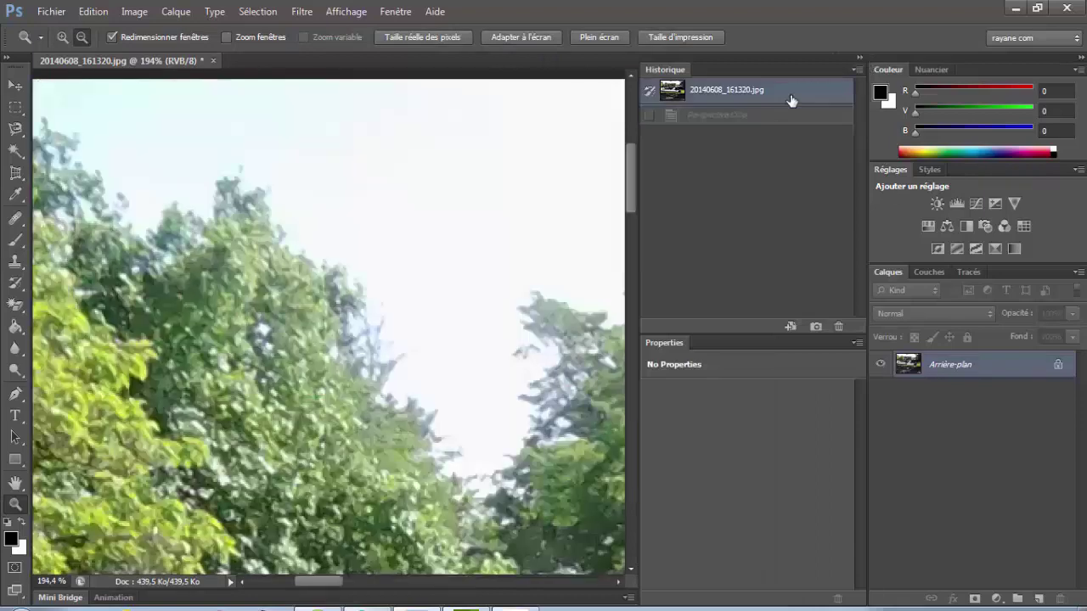
left_click(517, 37)
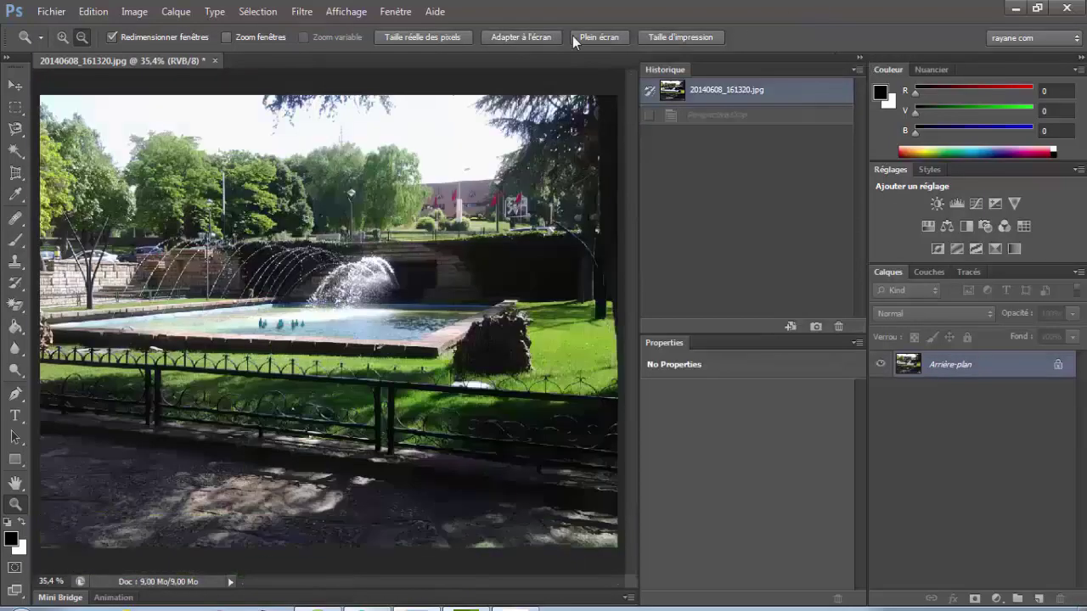
left_click(861, 61)
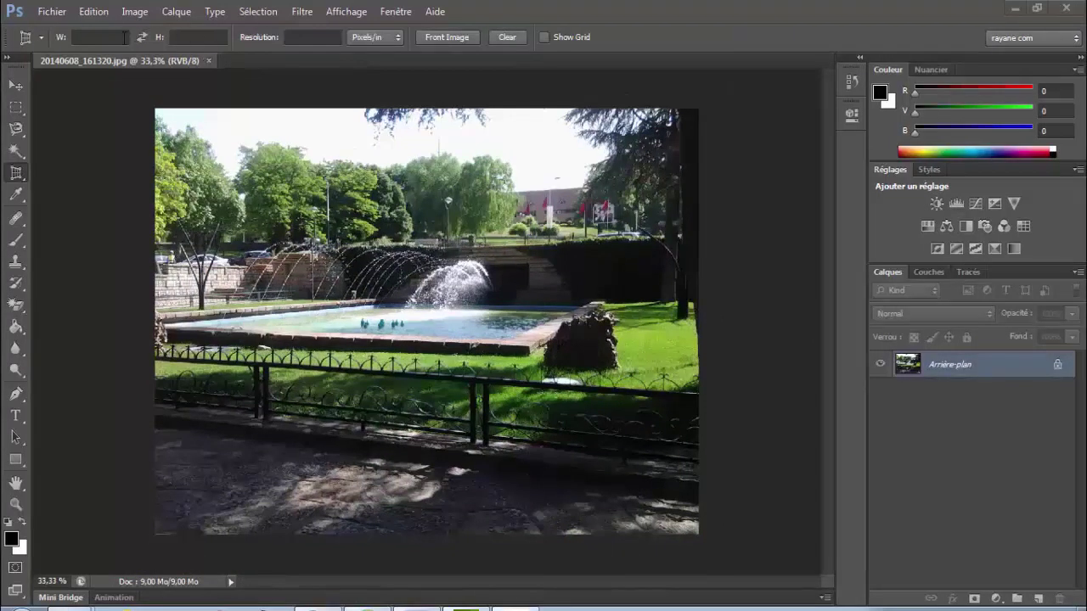
Set the Perspective Crop output to 200 px wide and 400 px high at a resolution of 72 pixels/in
left_click(123, 38)
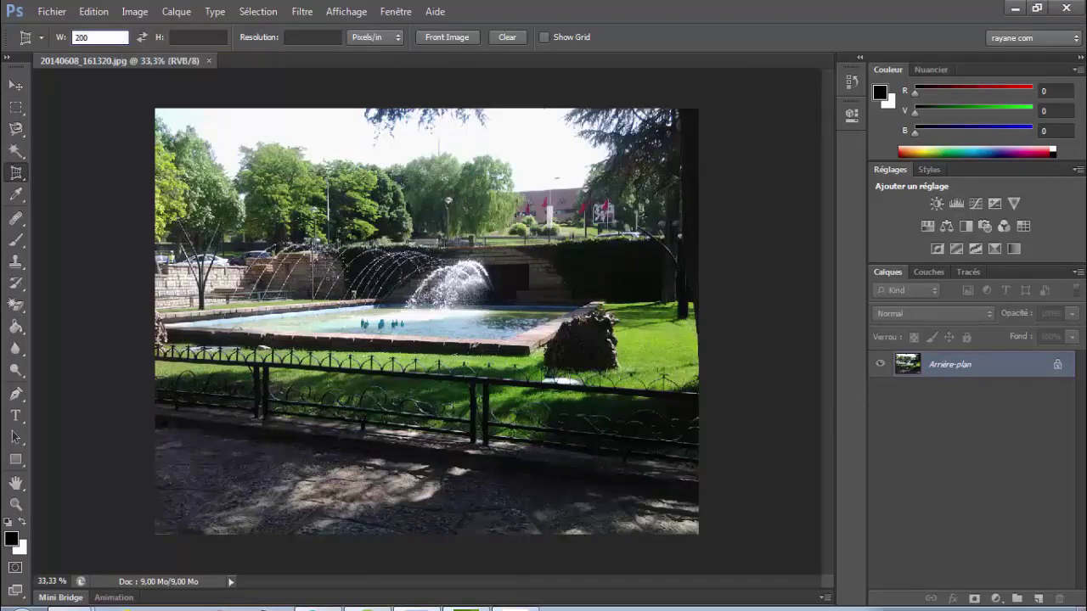
key("Return")
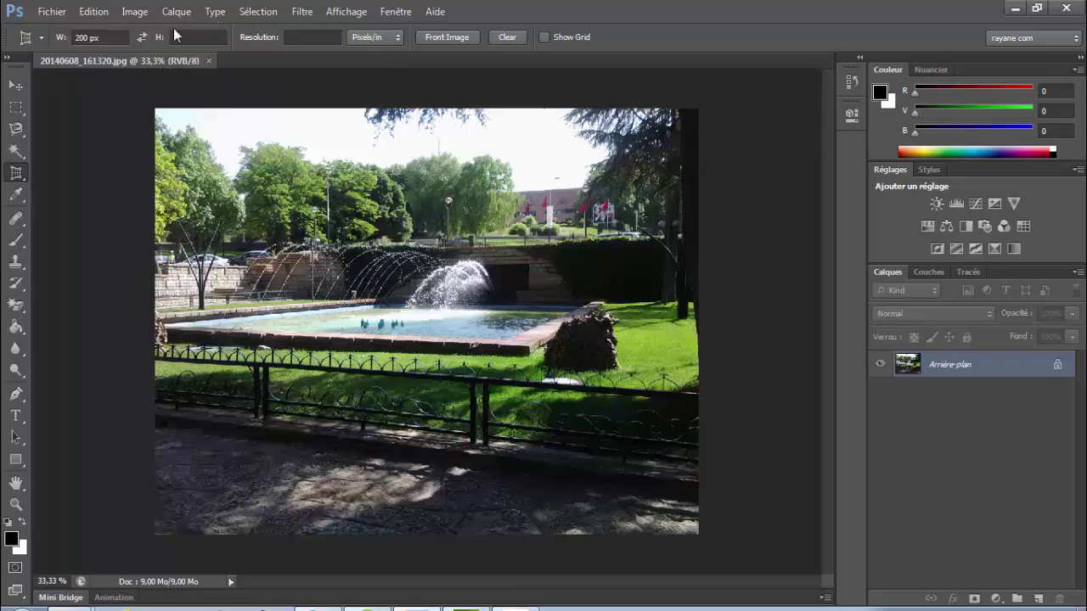
left_click(174, 34)
type("400")
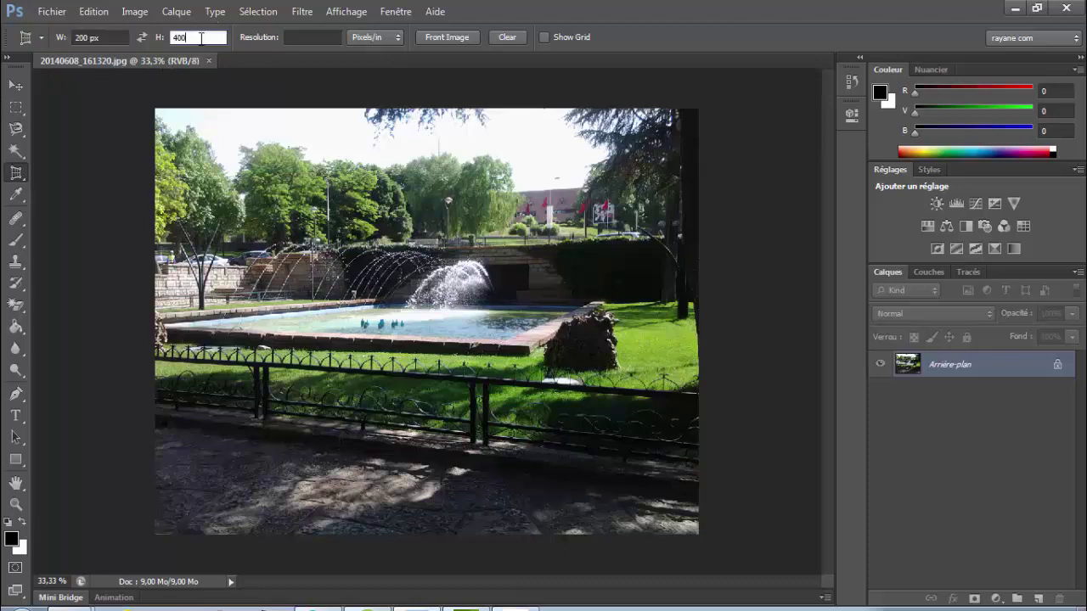
left_click(324, 37)
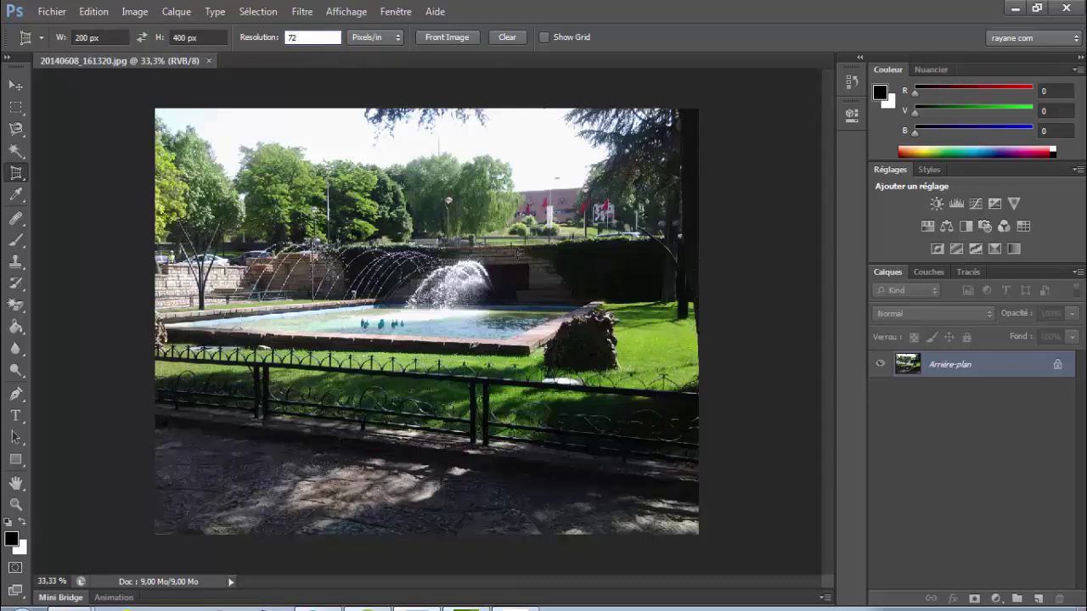
Draw a rectangular perspective crop frame around the fountain, show its grid, and apply the crop
left_click_drag(564, 173, 255, 518)
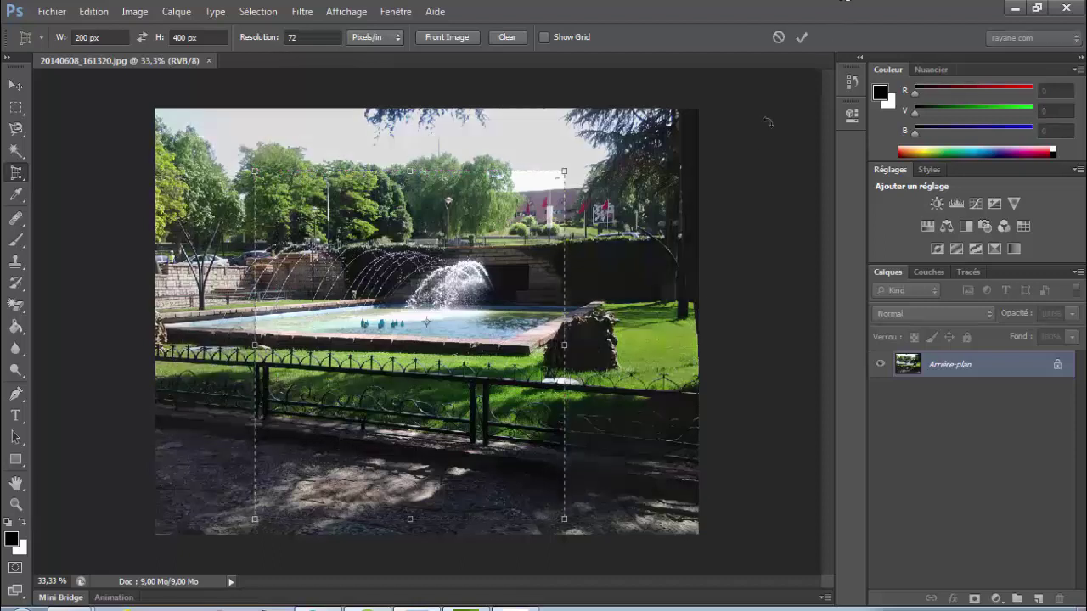
left_click(544, 37)
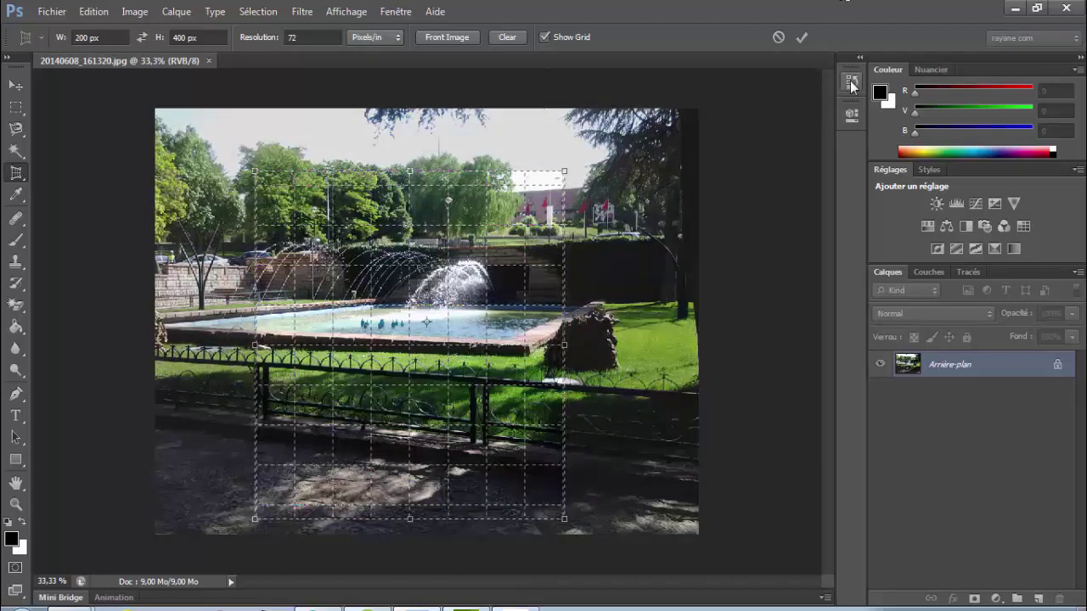
left_click(803, 38)
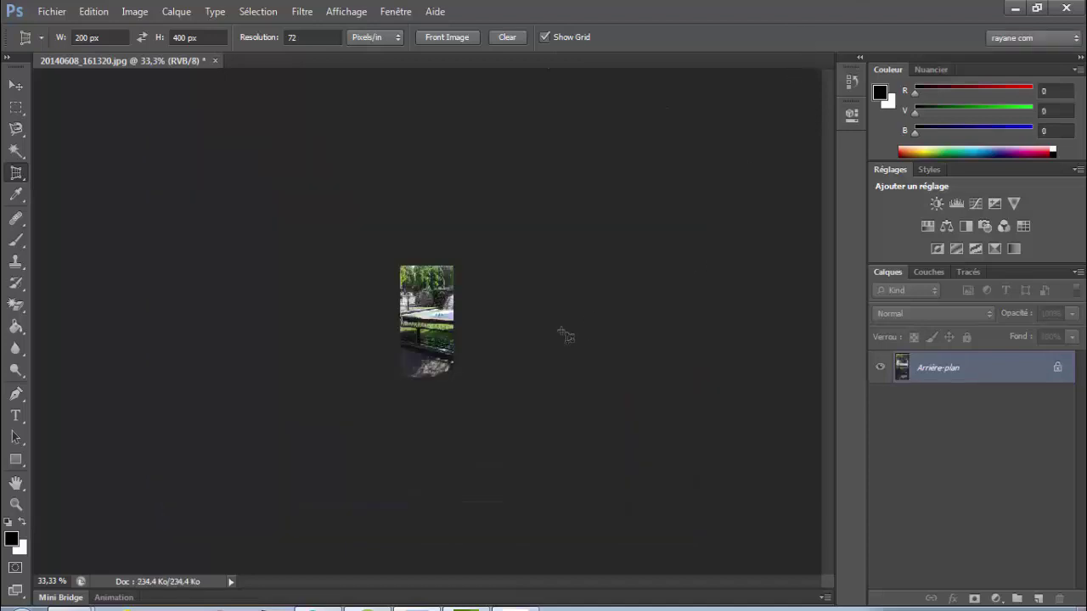
left_click(16, 506)
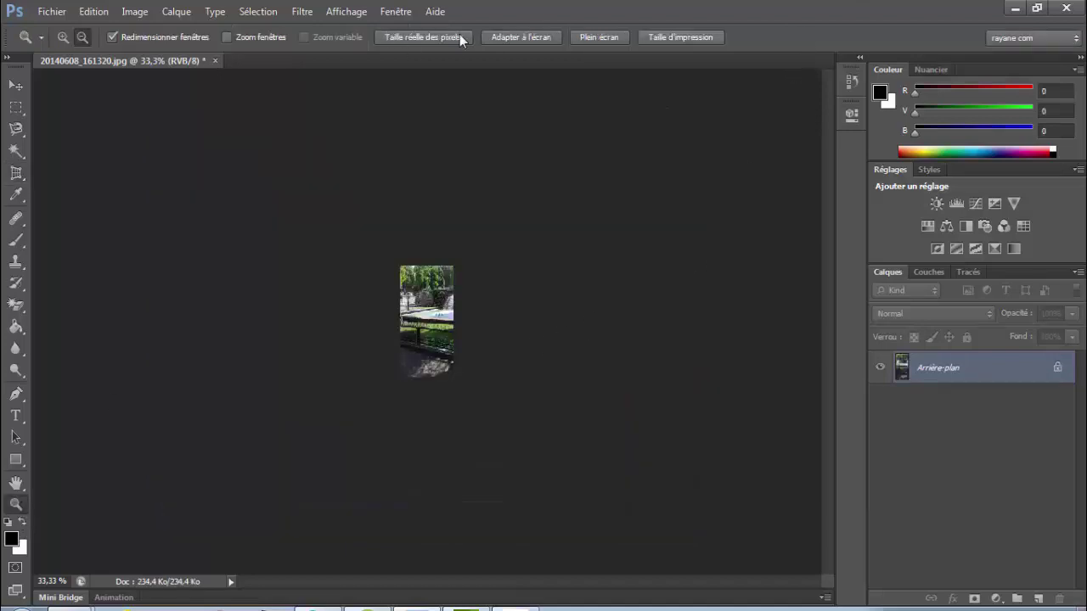
left_click(509, 38)
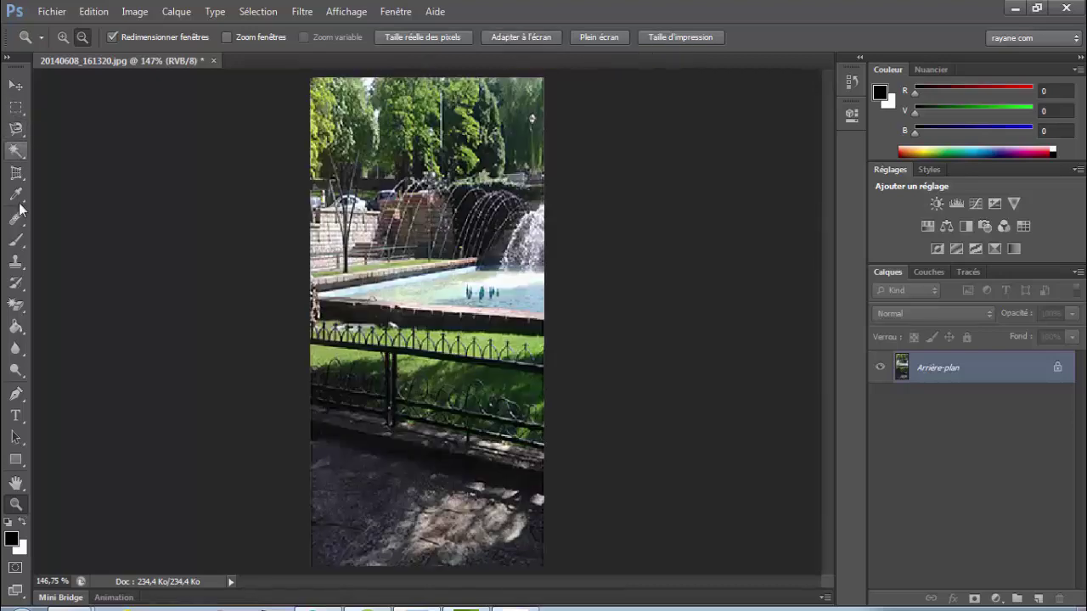
Revert to the opened state of the photo in the history to undo the 200 × 400 px crop
left_click(16, 172)
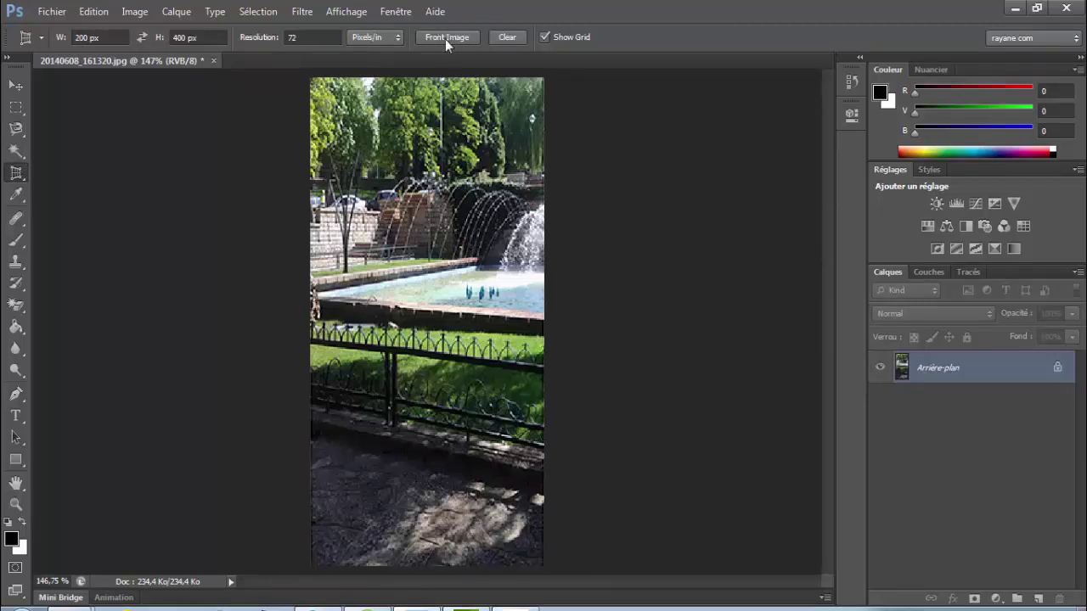
left_click(860, 57)
left_click(793, 100)
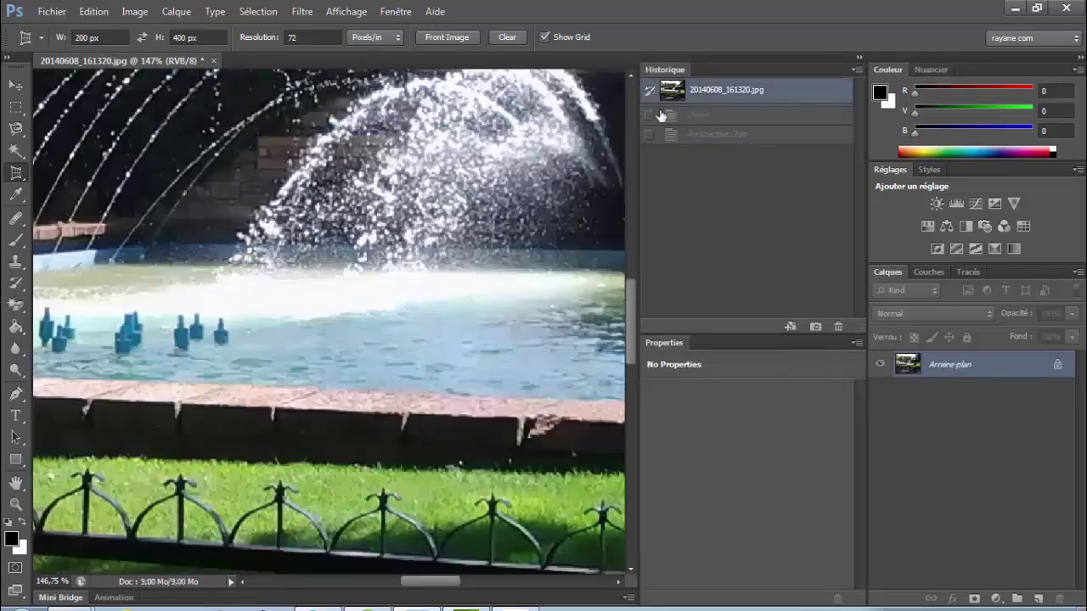
left_click(17, 503)
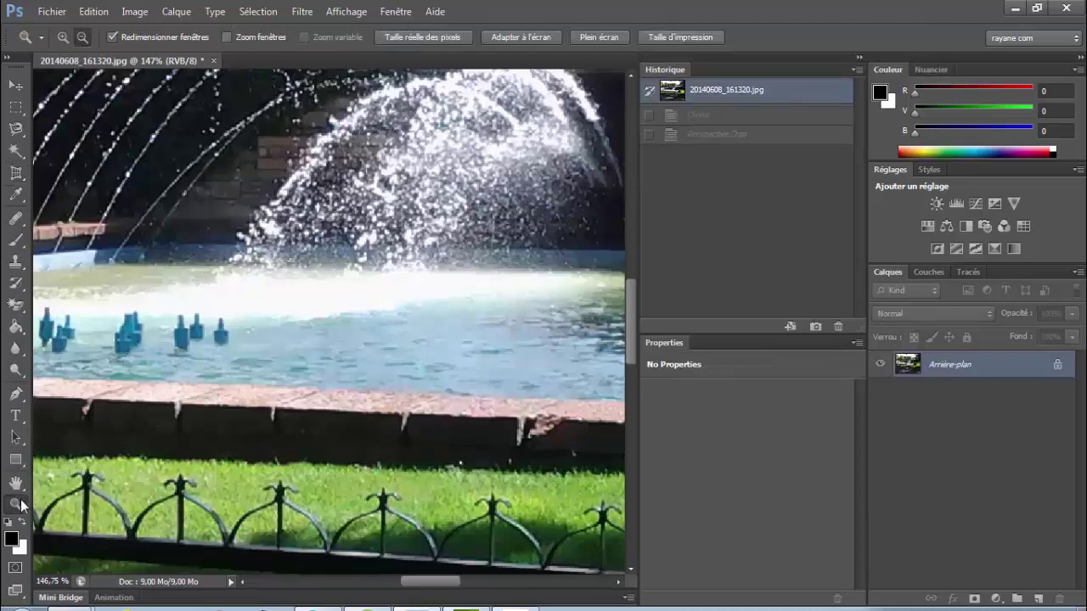
left_click(514, 36)
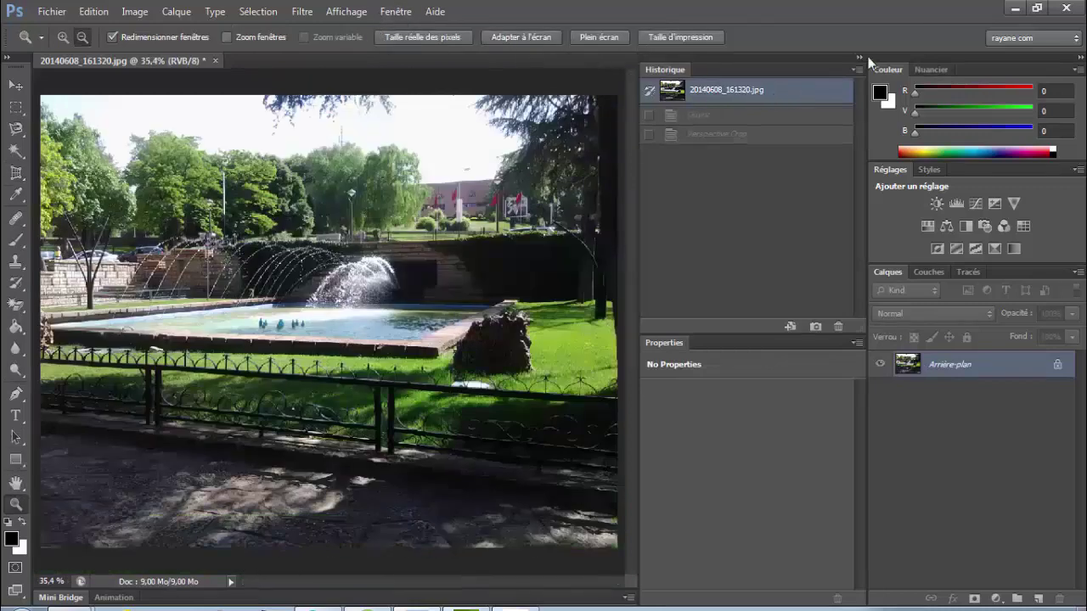
left_click(861, 59)
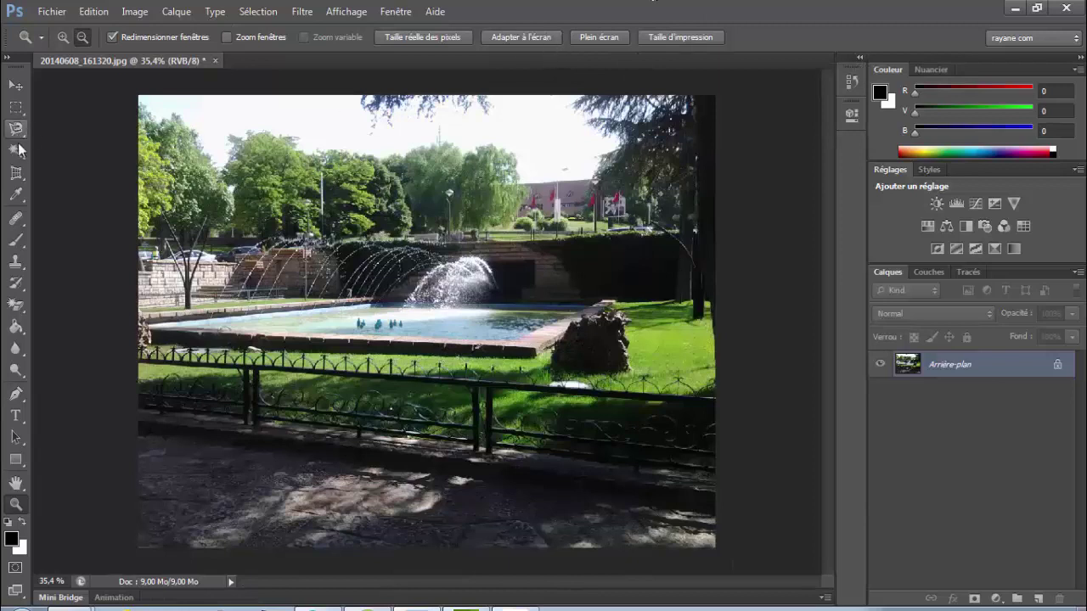
Load the front image's size into the Perspective Crop settings, and clear the width, height and resolution values
left_click(19, 174)
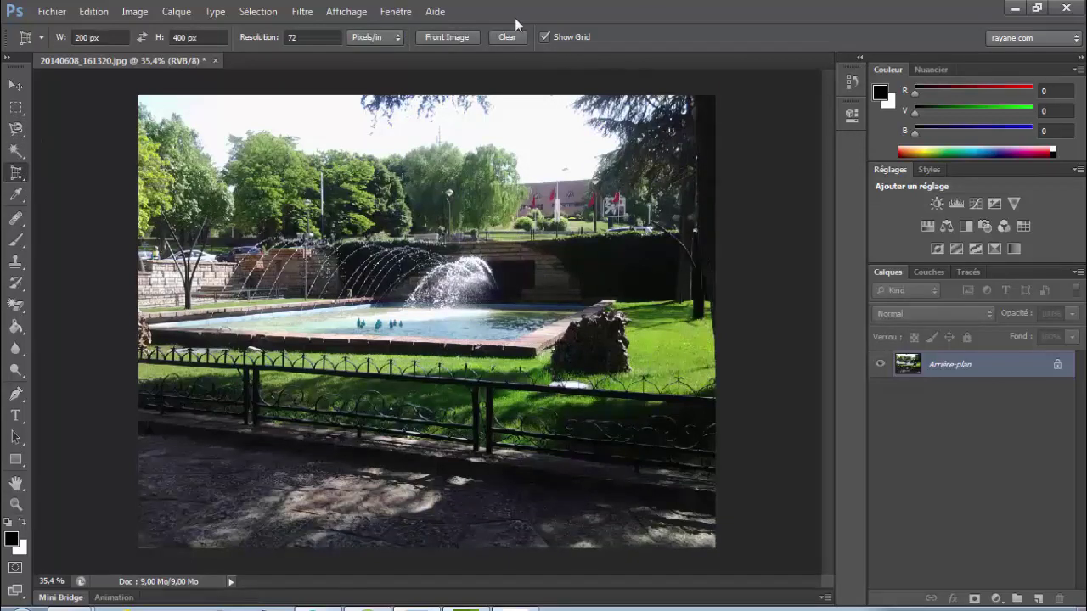
left_click(446, 37)
left_click(508, 37)
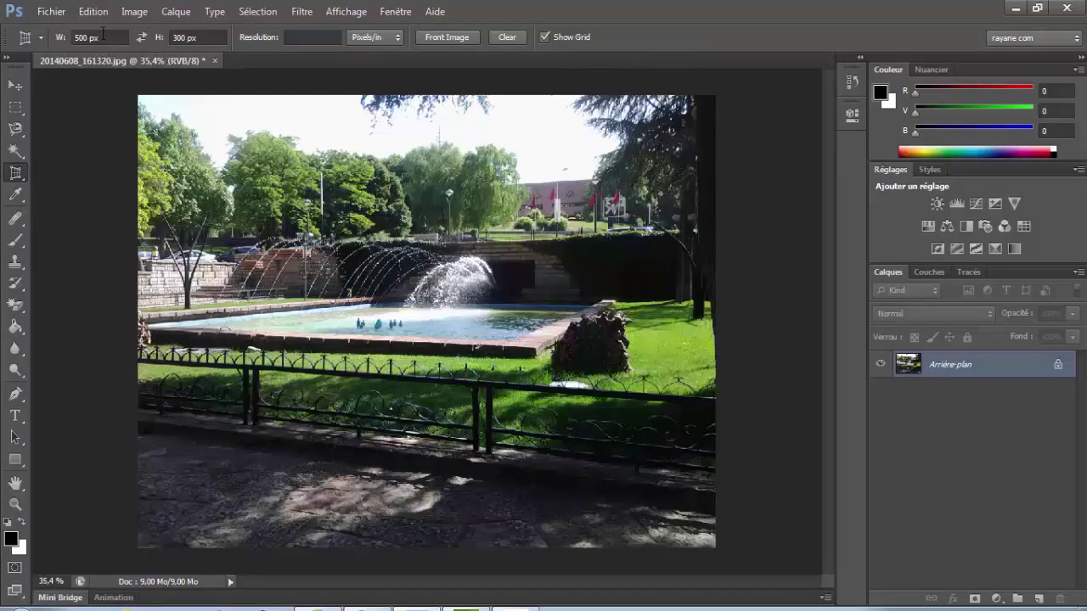
left_click(517, 35)
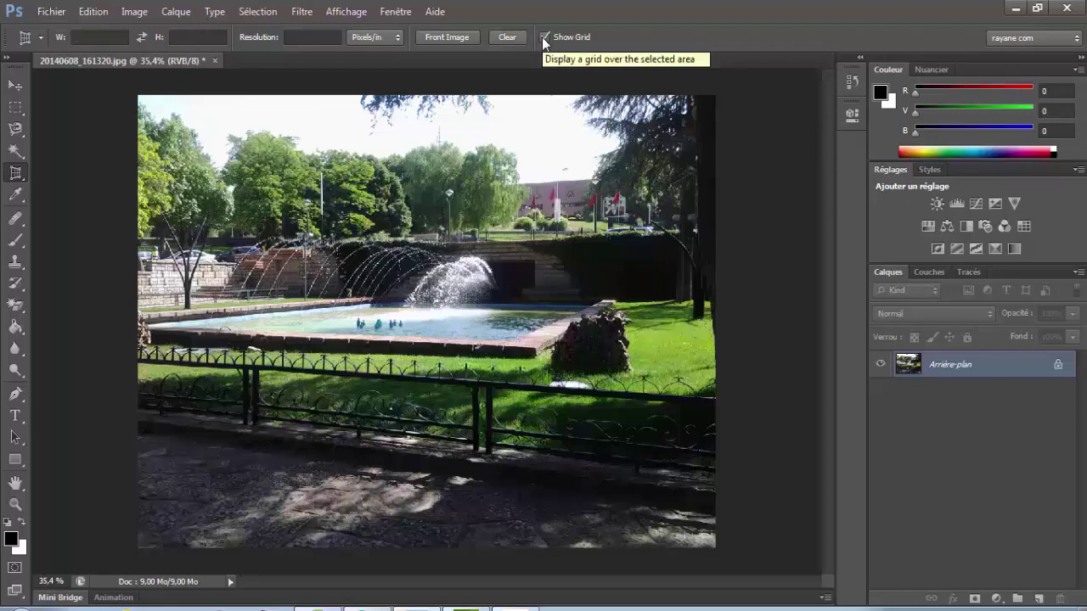
Draw a perspective crop frame around the fountain, hide its grid, and apply the crop using the front image's dimensions and resolution
left_click_drag(611, 121, 292, 458)
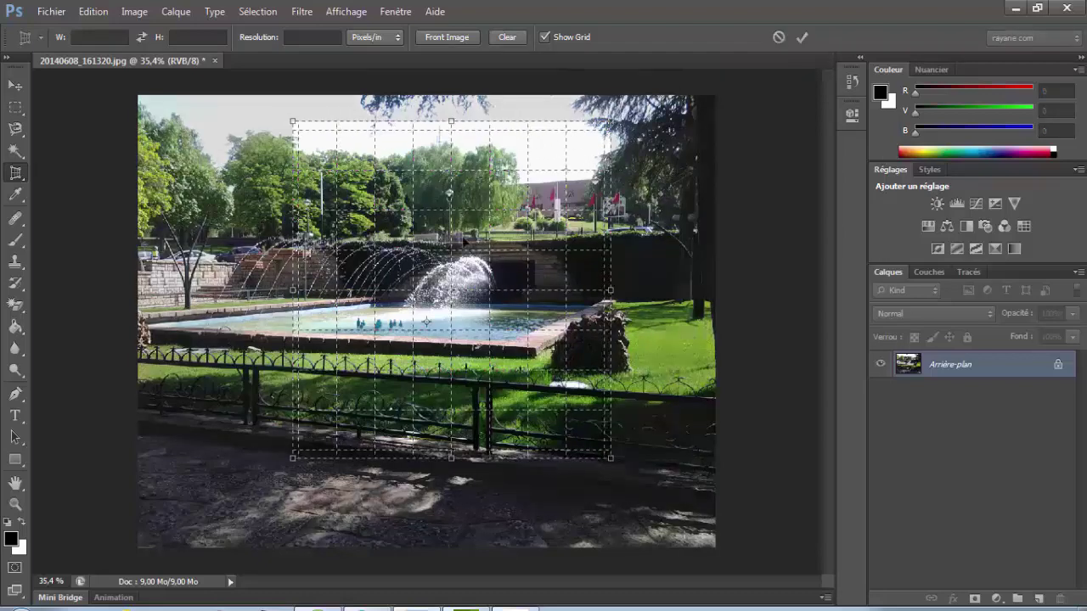
left_click(545, 37)
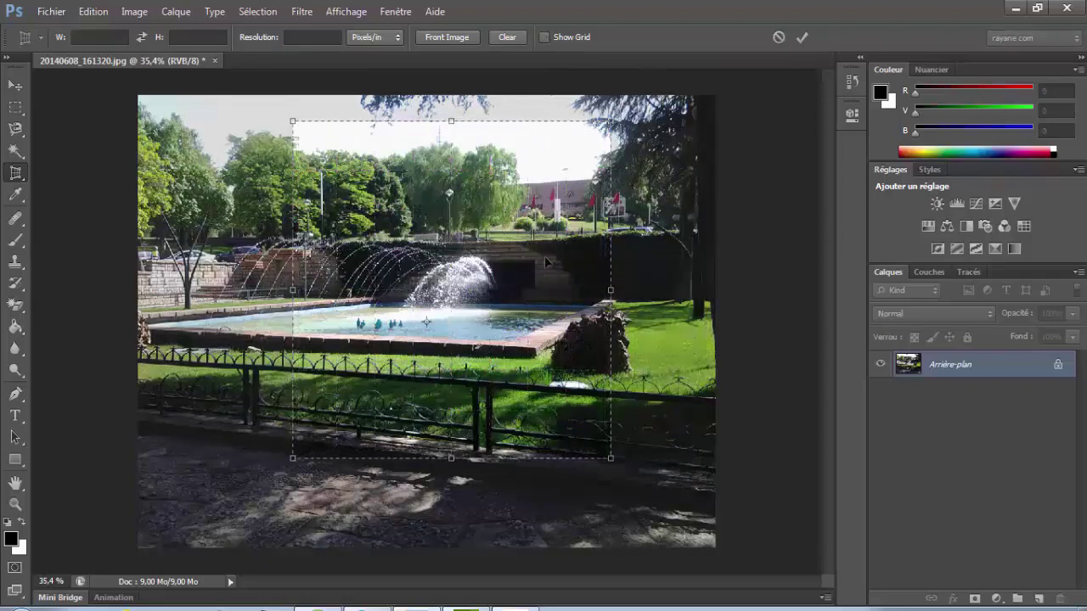
left_click(440, 38)
key("Return")
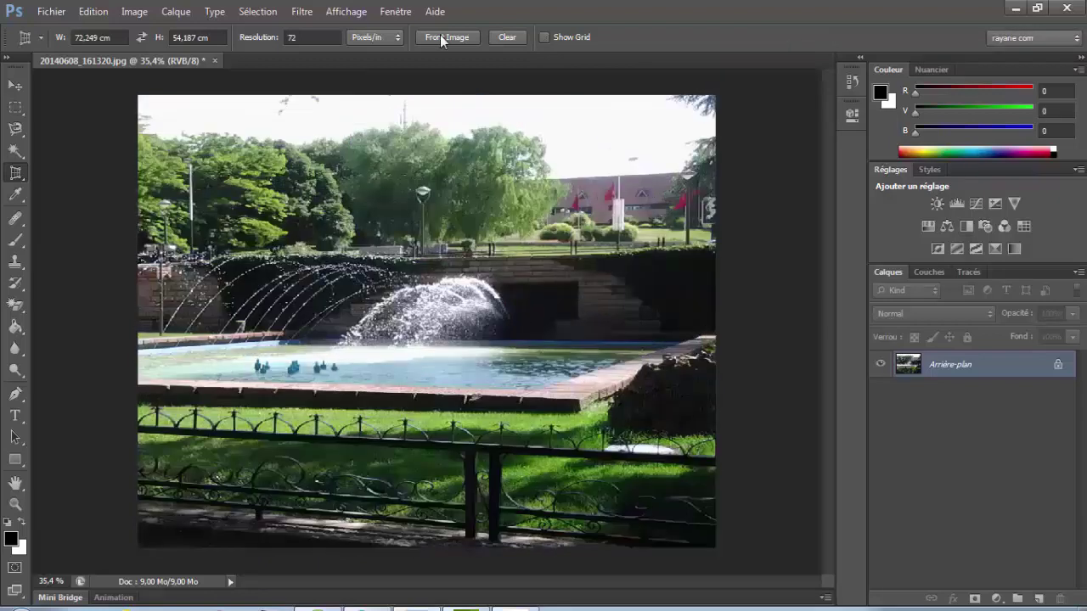